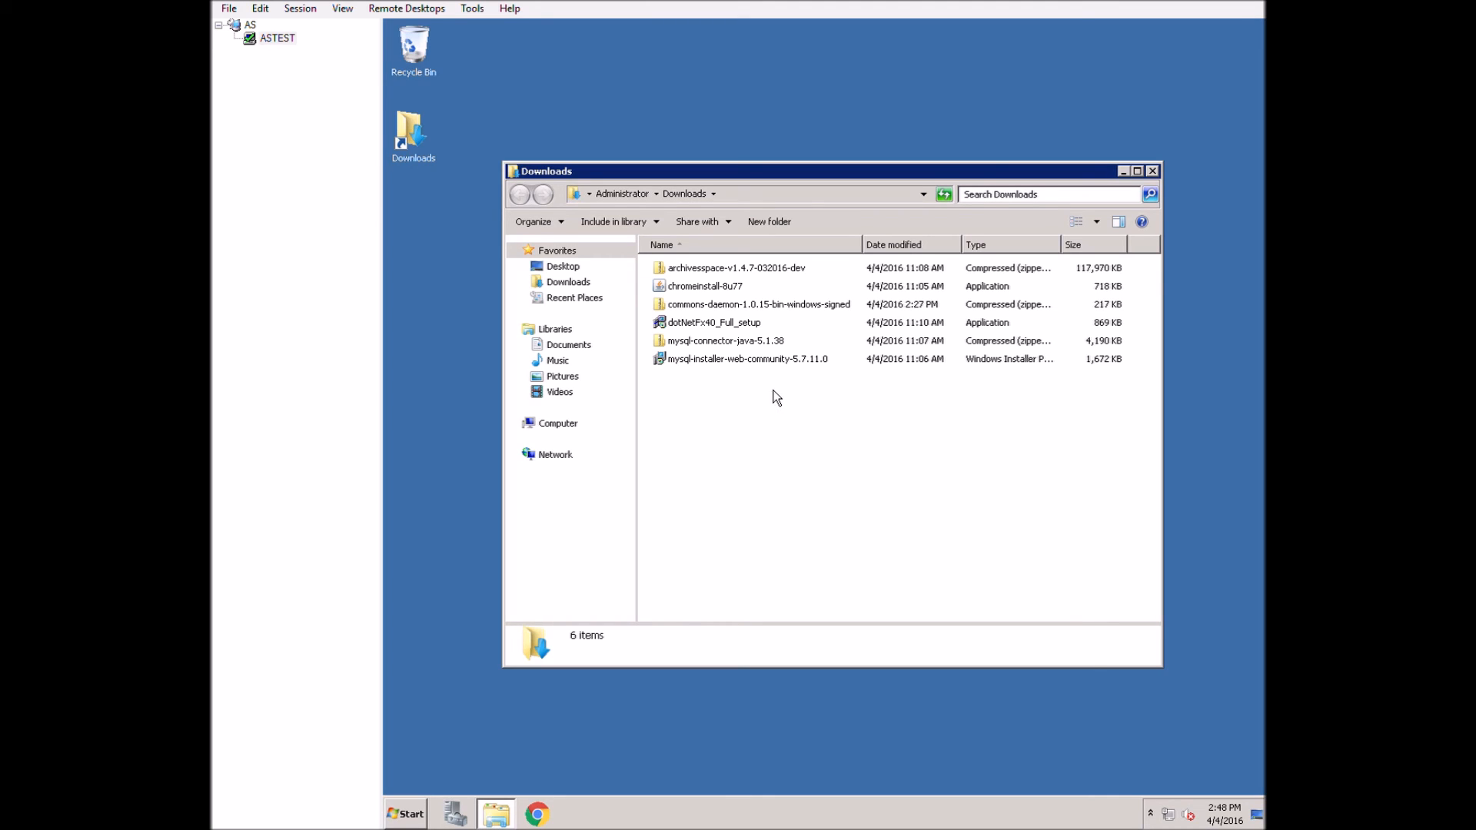
# Run the mysql-installer-web-community-5.7.11.0 package from Downloads and accept its license terms
pyautogui.doubleClick(764, 360)
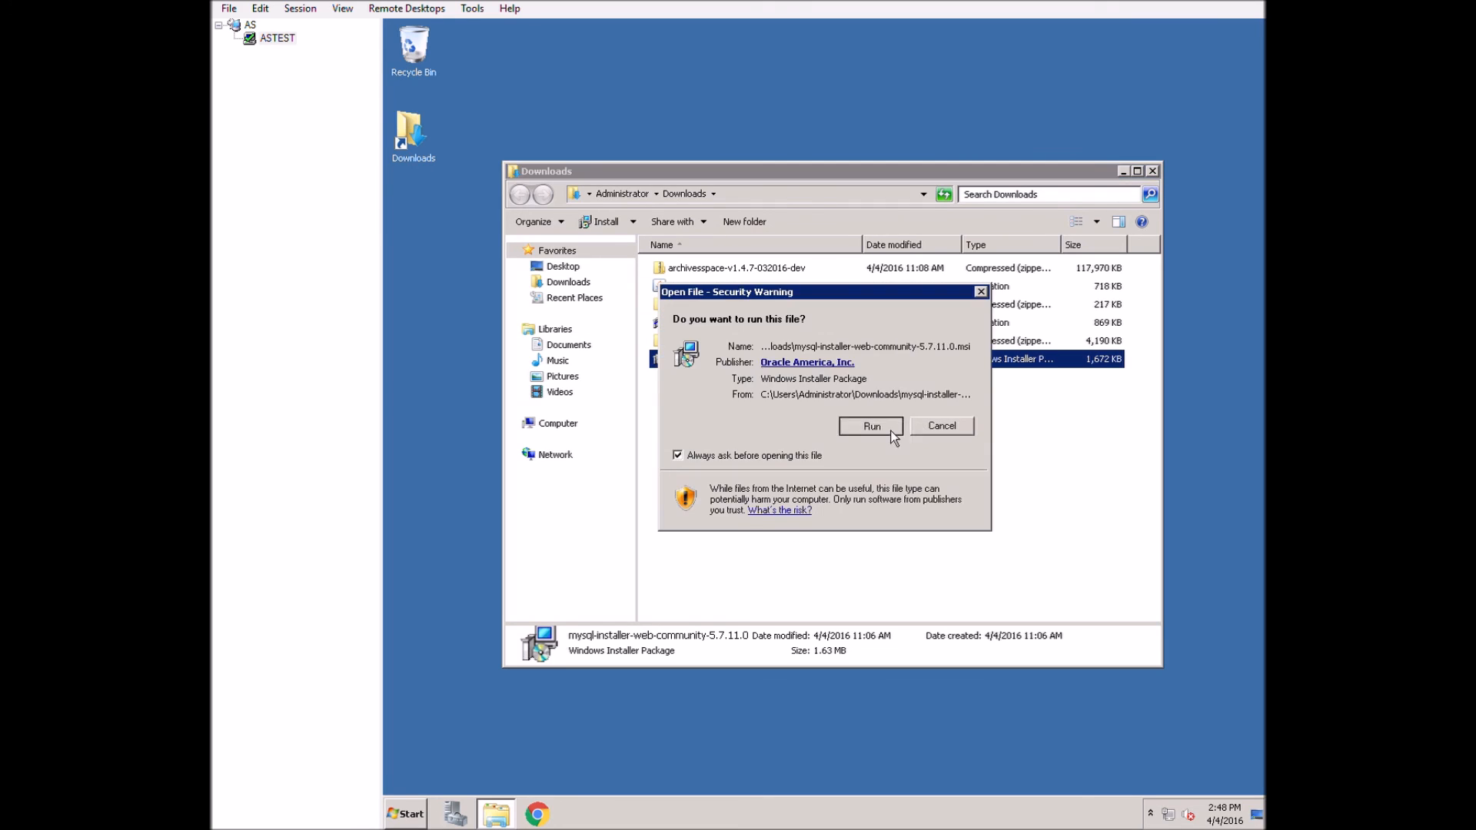
pyautogui.click(890, 430)
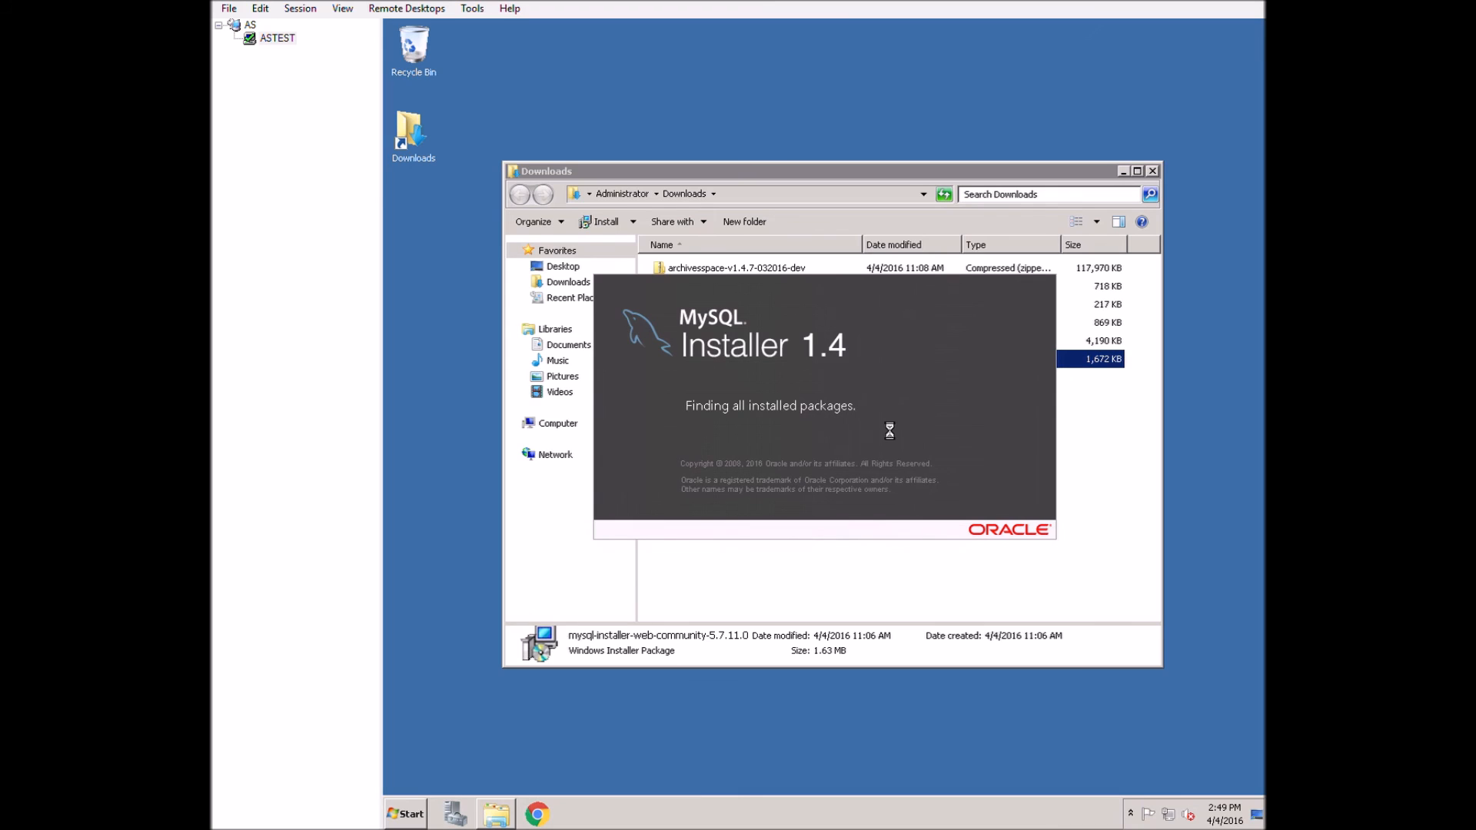
pyautogui.click(879, 482)
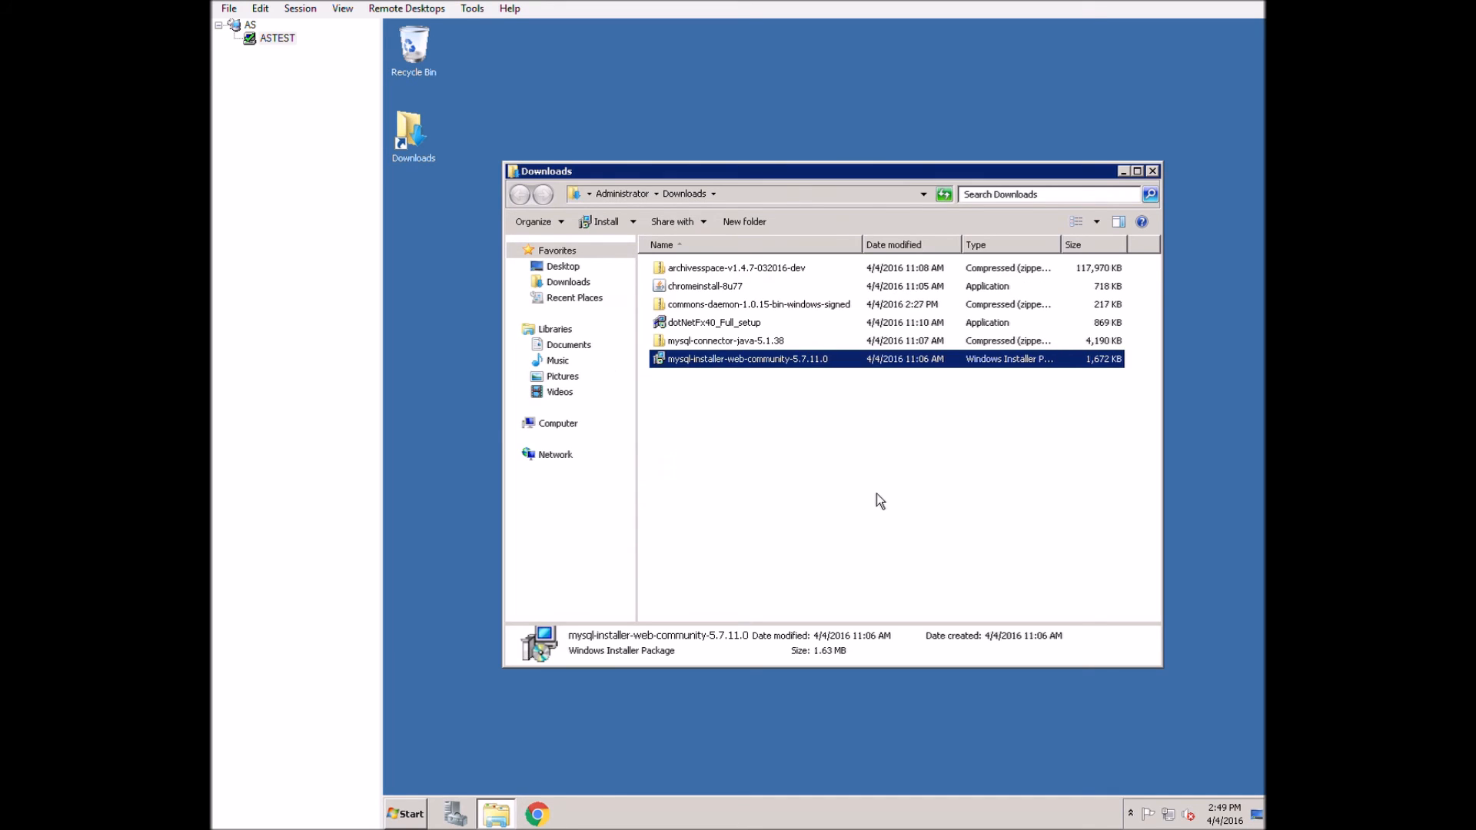
pyautogui.click(774, 593)
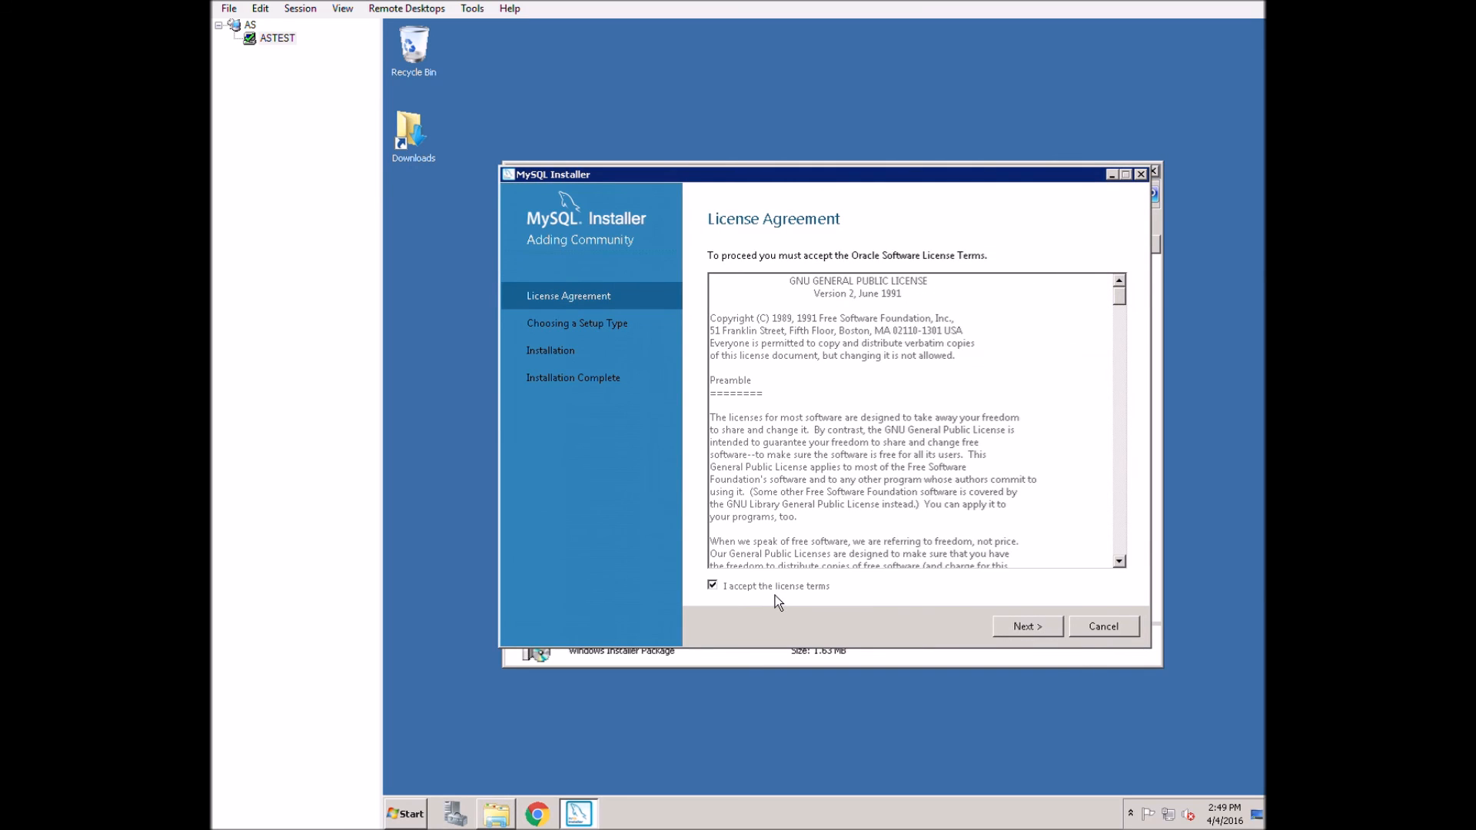
pyautogui.click(1030, 635)
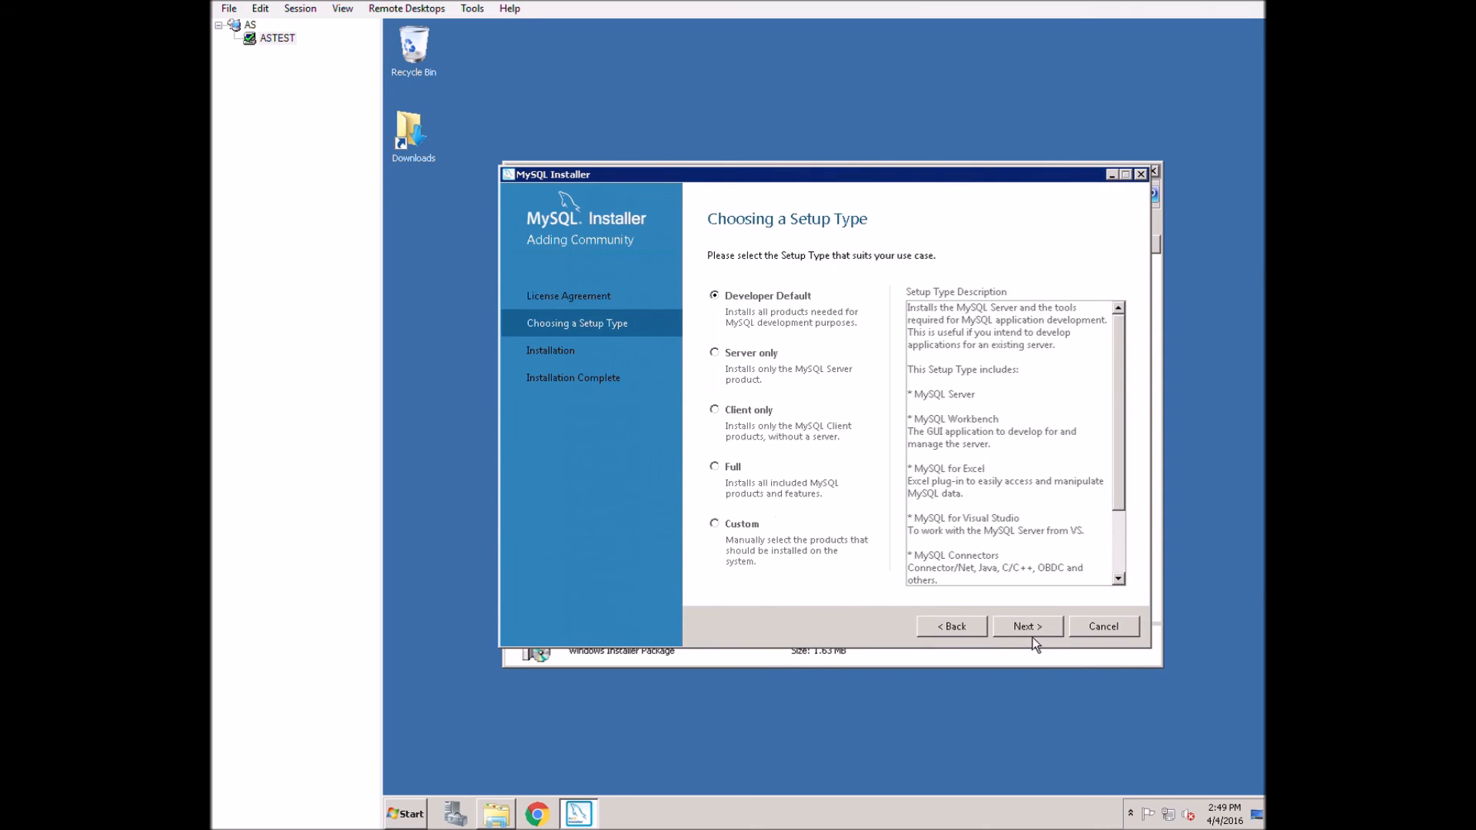
# Choose the Server only setup type and install MySQL Server 5.7.11
pyautogui.click(749, 358)
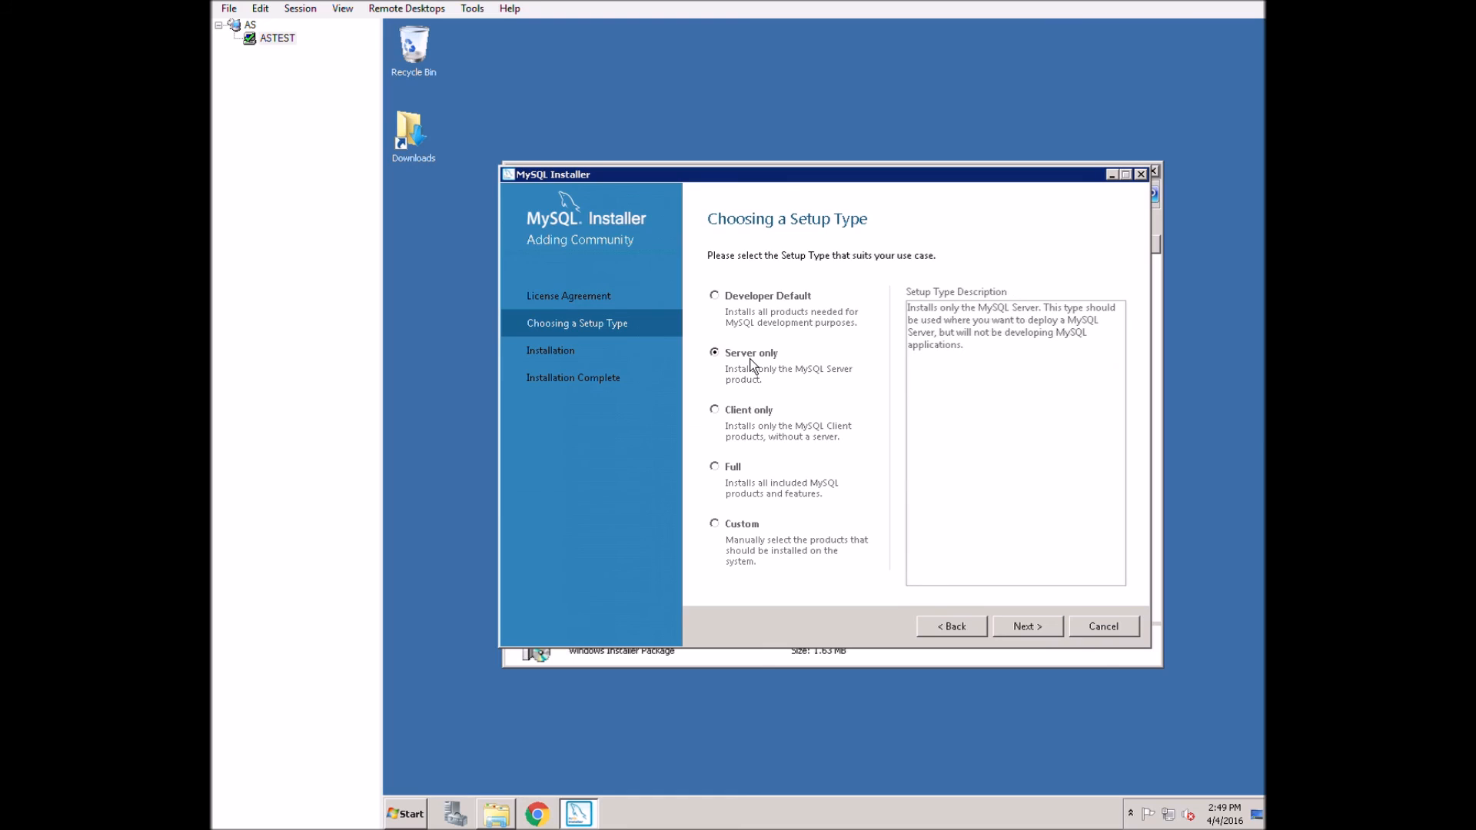
pyautogui.click(1055, 635)
pyautogui.click(1055, 635)
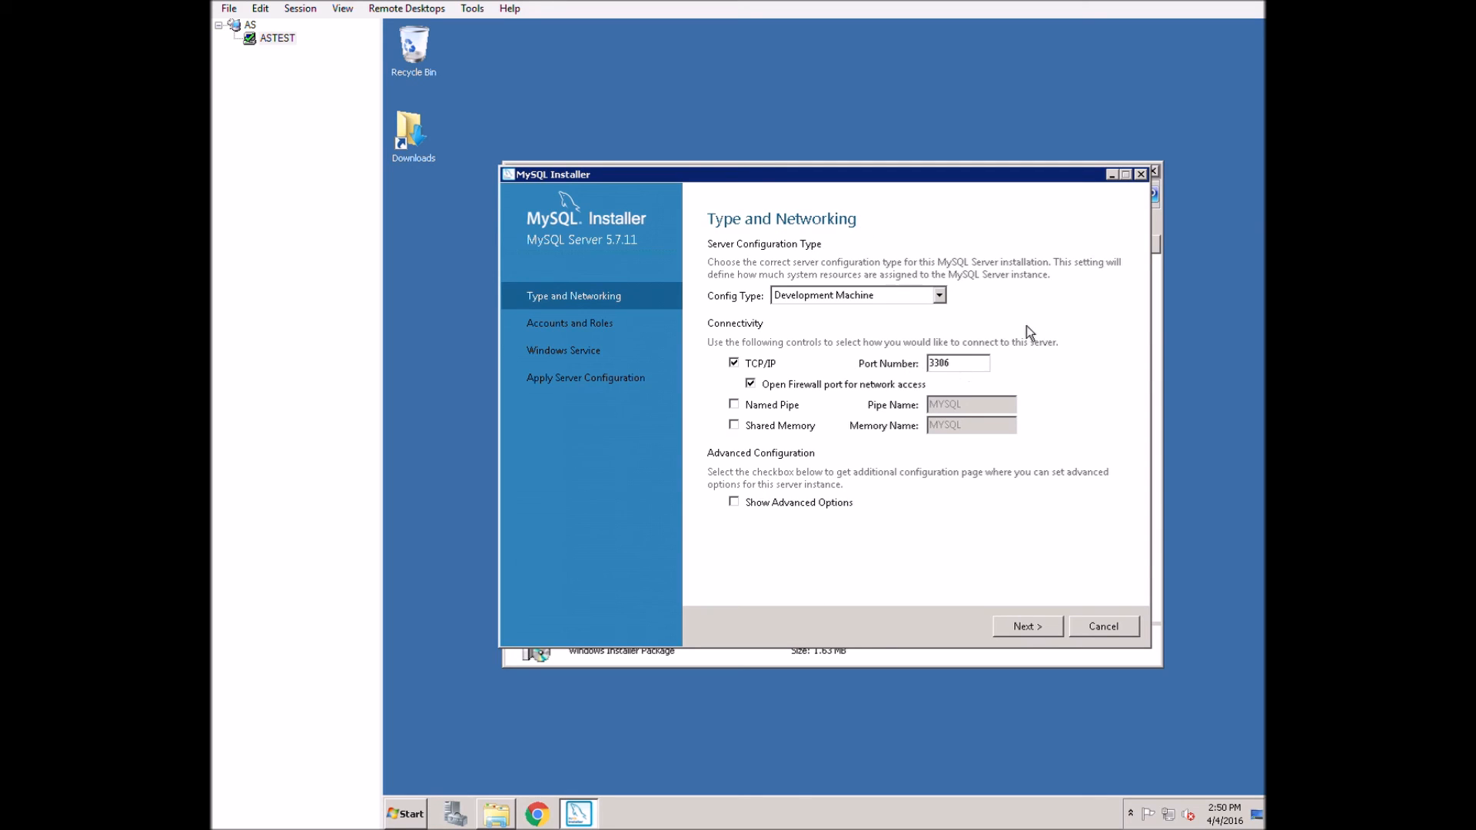
# Keep the default server type and networking settings, and enter and repeat the MySQL root password
pyautogui.click(1035, 632)
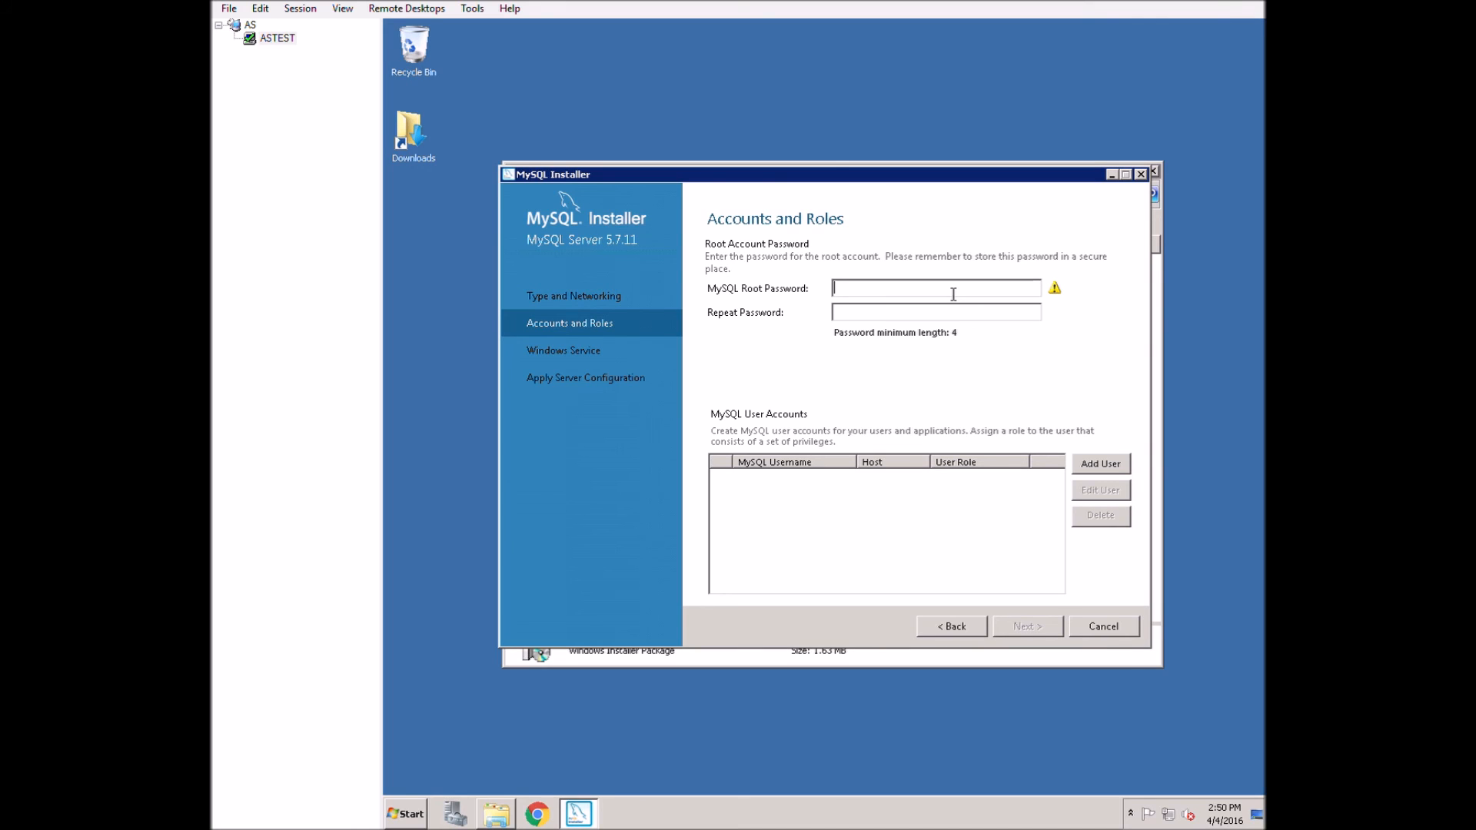
pyautogui.write('****')
pyautogui.click(948, 315)
pyautogui.write('****')
pyautogui.click(1051, 635)
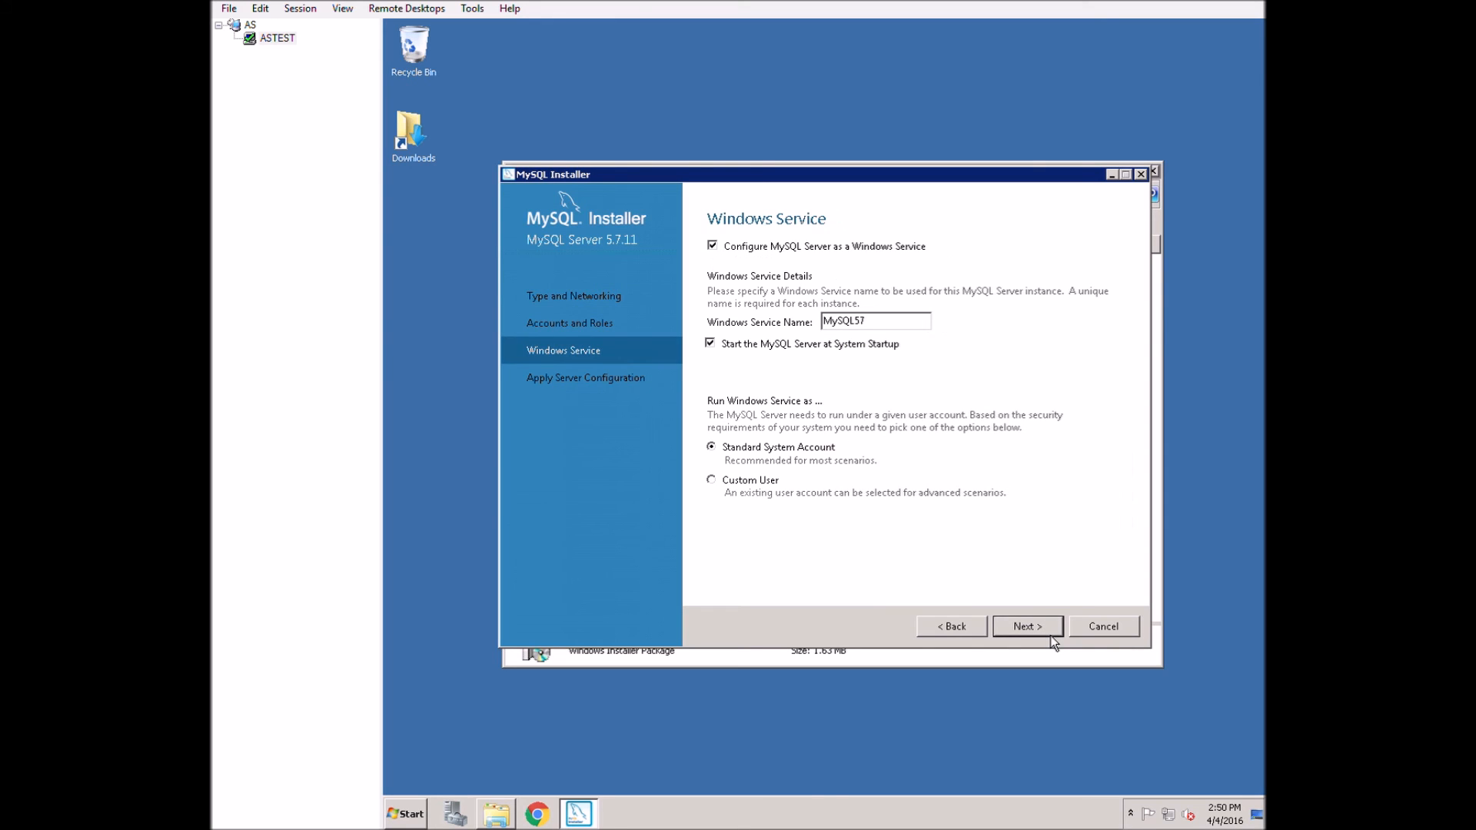
# Keep the default MySQL57 Windows service settings, apply the server configuration, and finish the installer
pyautogui.click(1052, 636)
pyautogui.click(1050, 635)
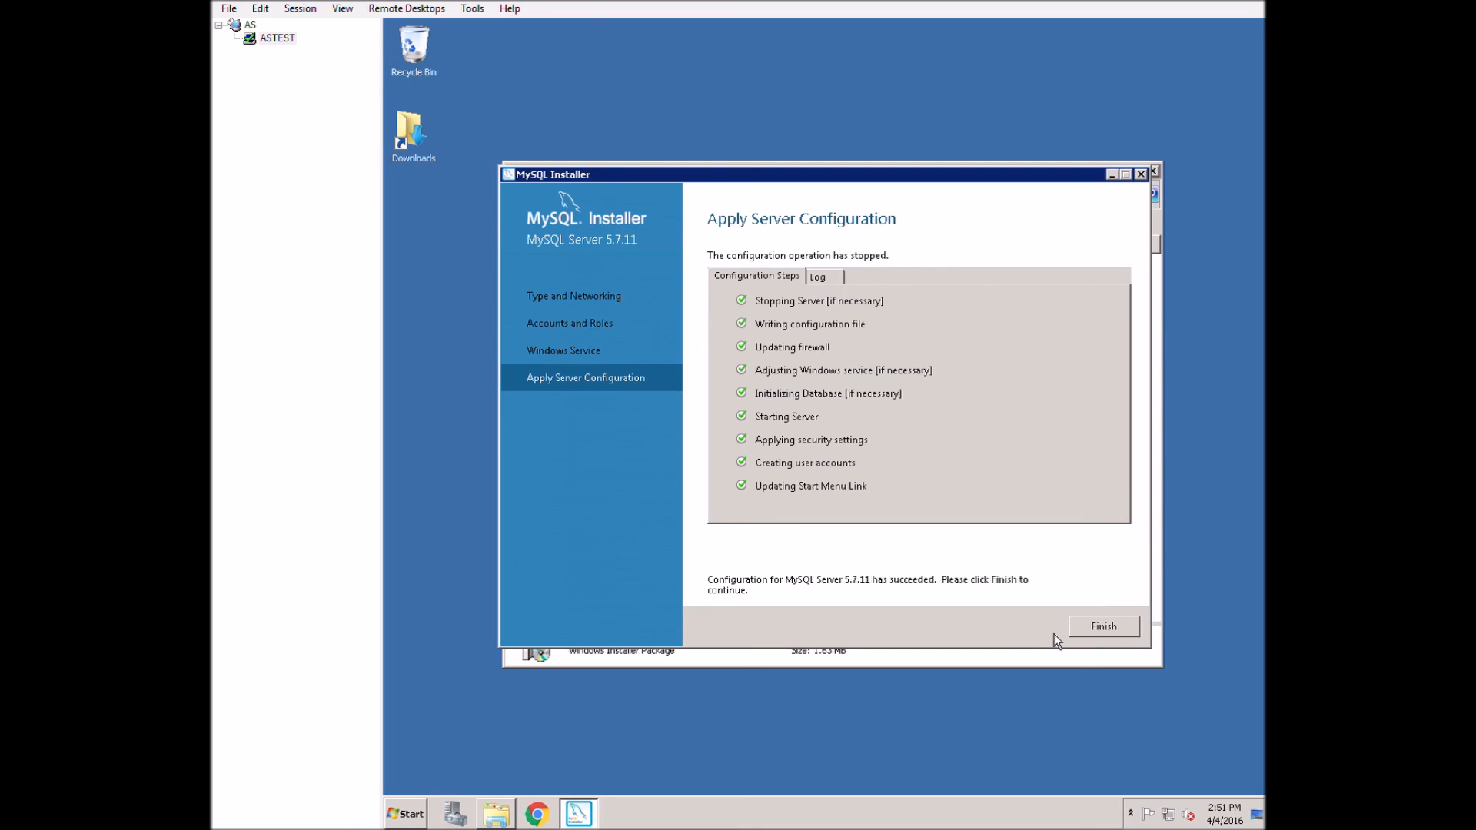
pyautogui.click(1115, 630)
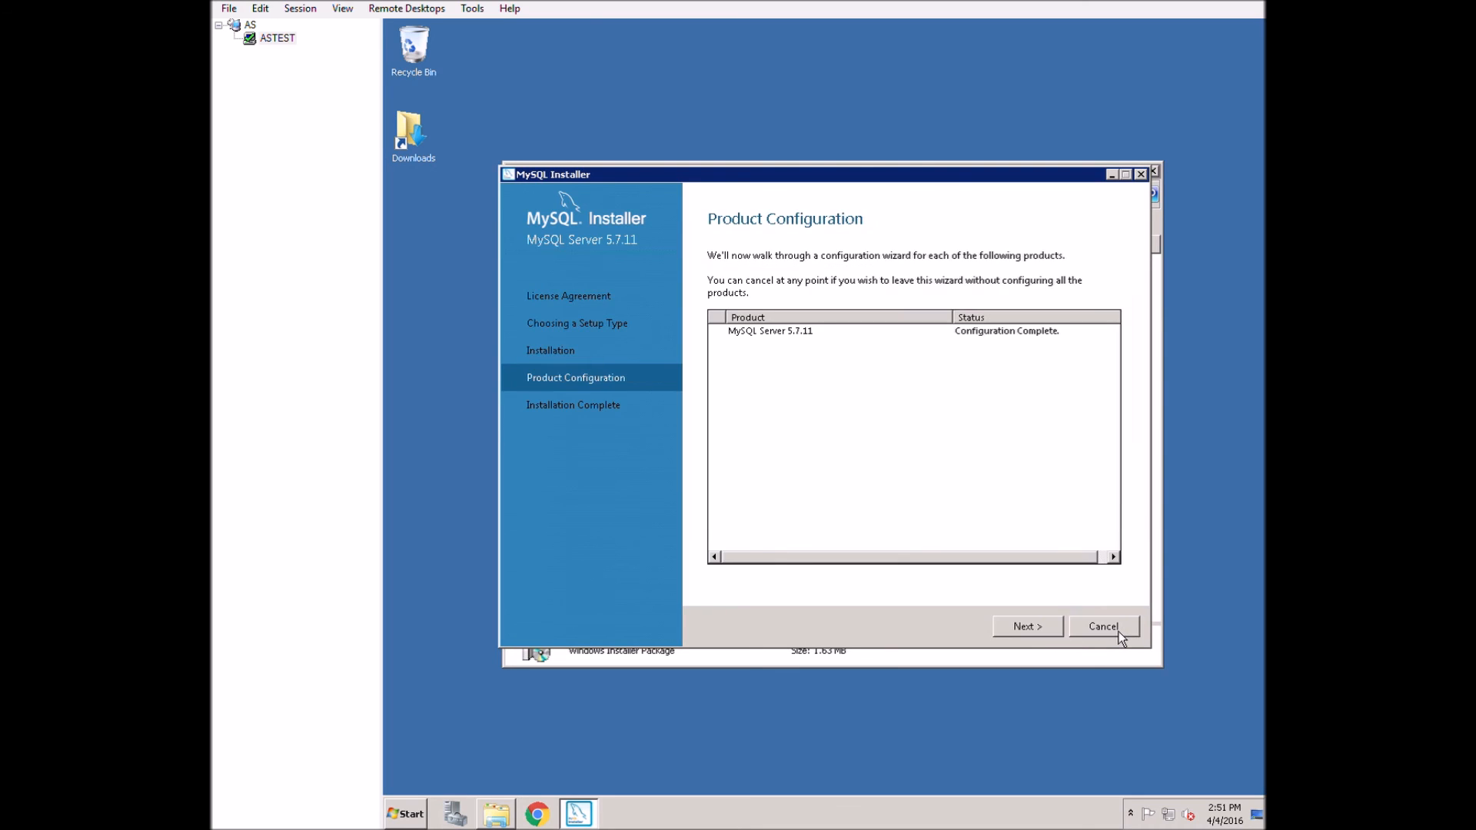
pyautogui.click(1035, 638)
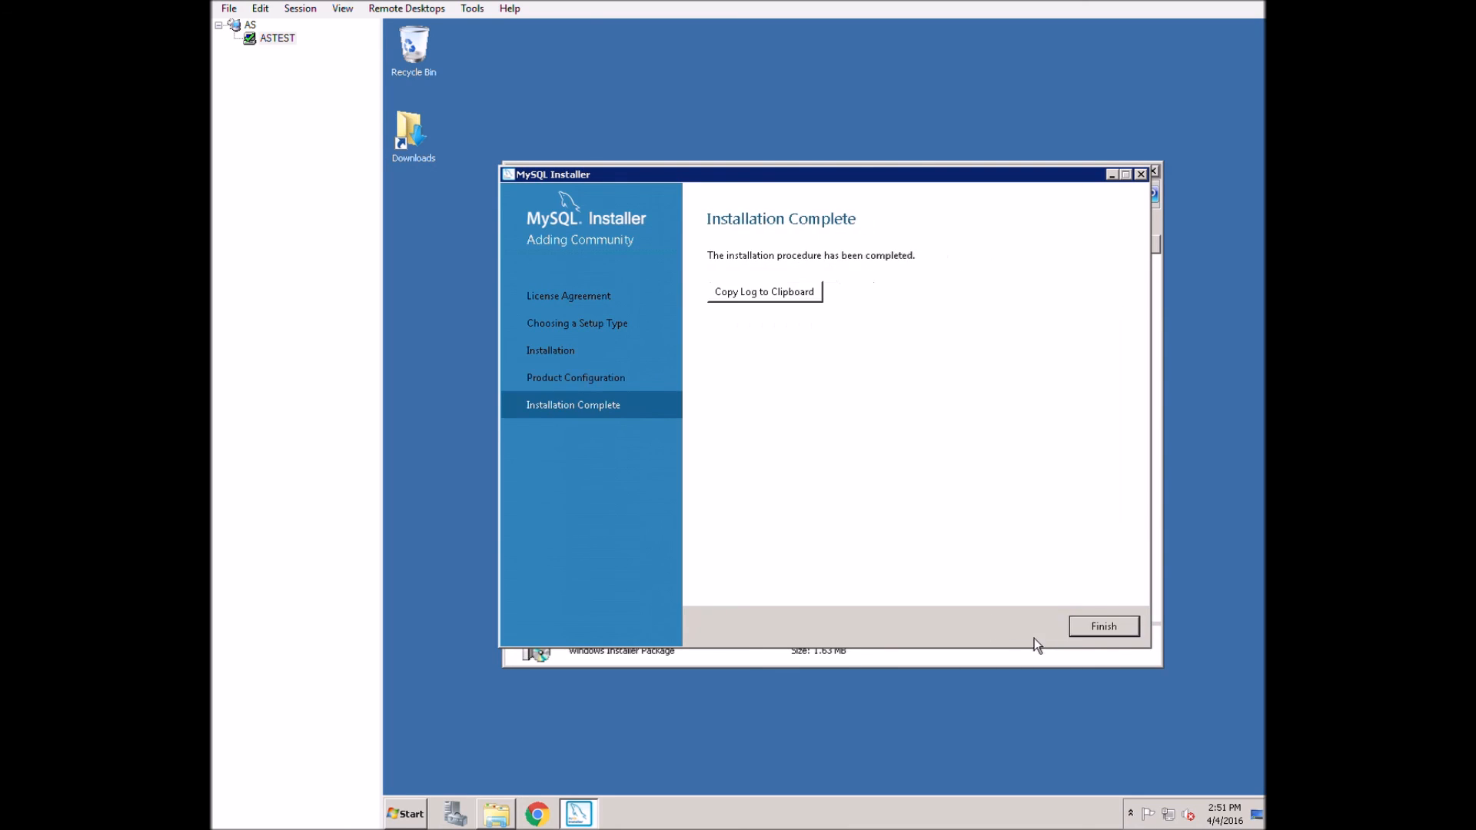
pyautogui.click(1099, 637)
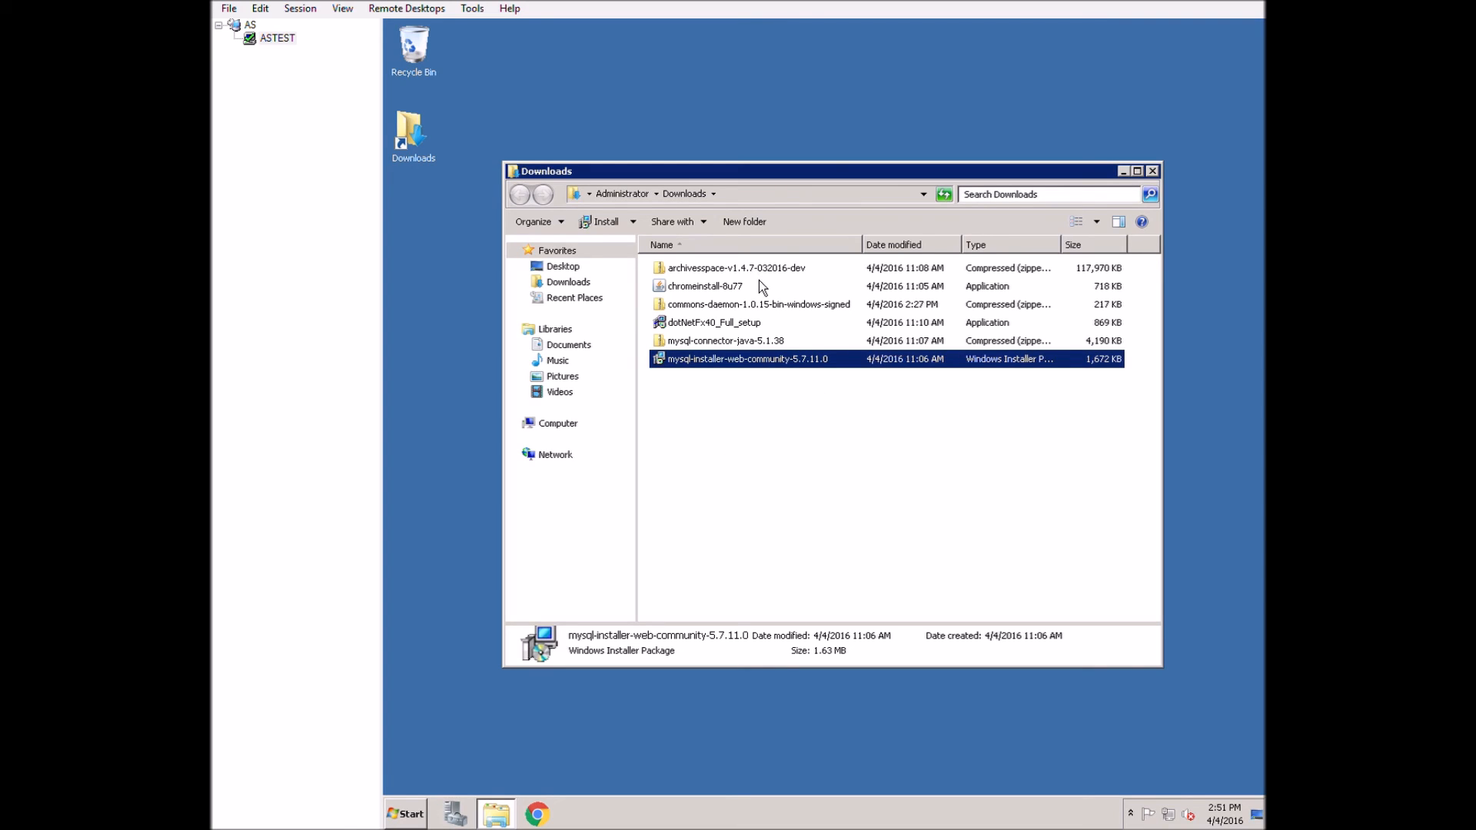
# Copy the archivesspace folder from the archivesspace-v1.4.7-032016-dev archive to the root of the C: drive
pyautogui.press('Home')
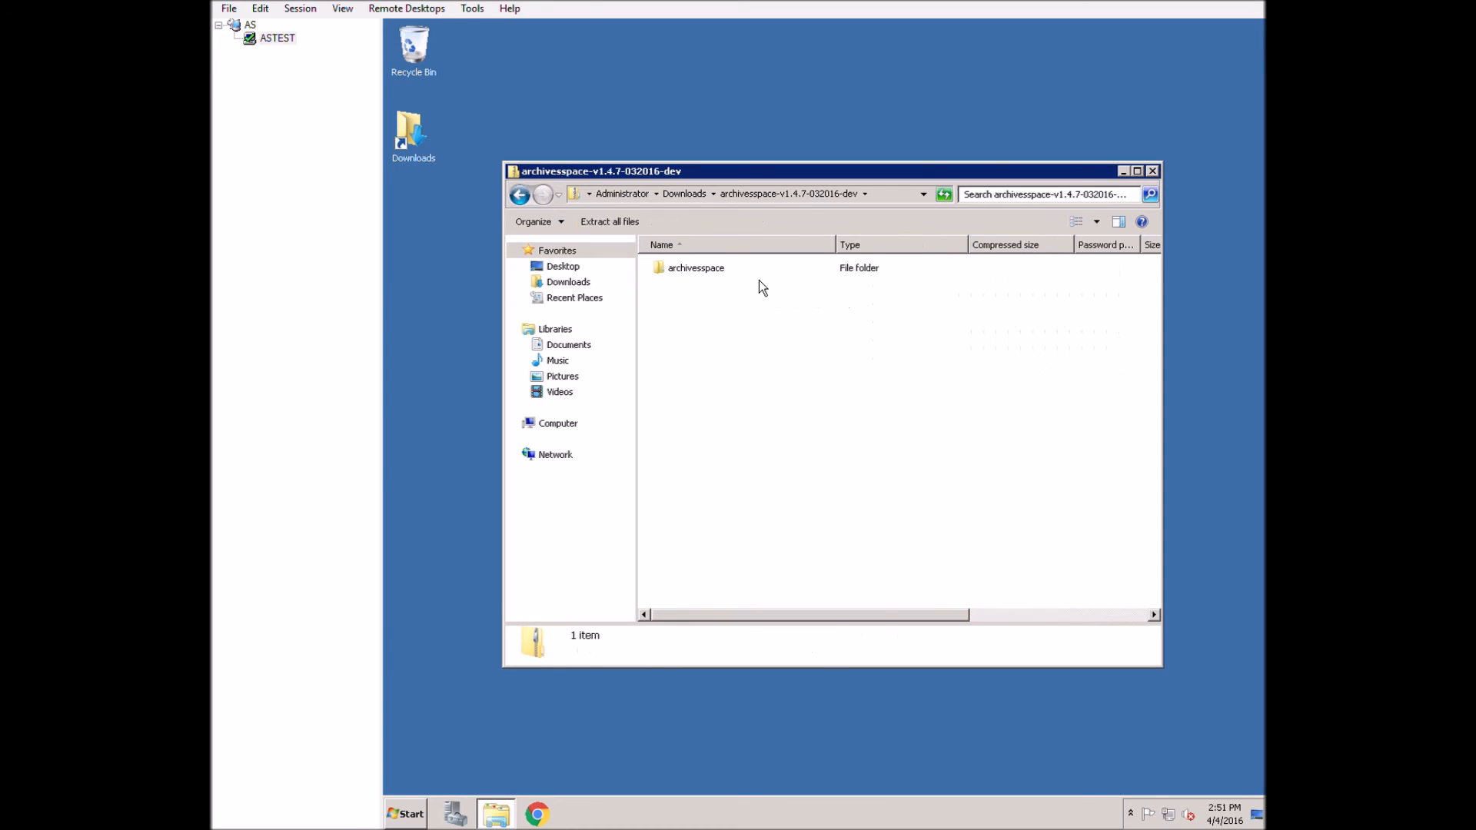
pyautogui.click(714, 274)
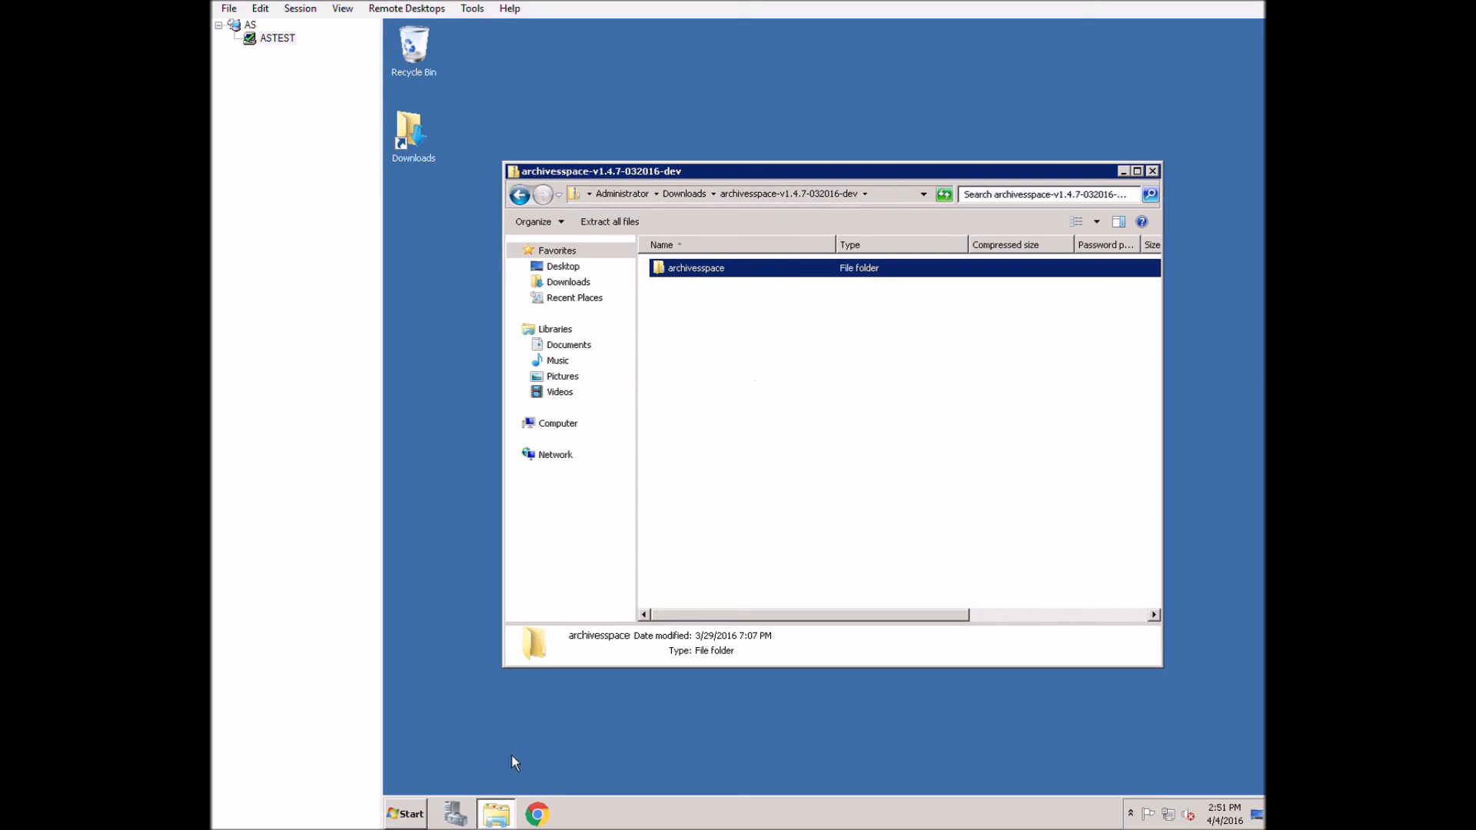
pyautogui.click(406, 814)
pyautogui.click(660, 547)
pyautogui.doubleClick(814, 329)
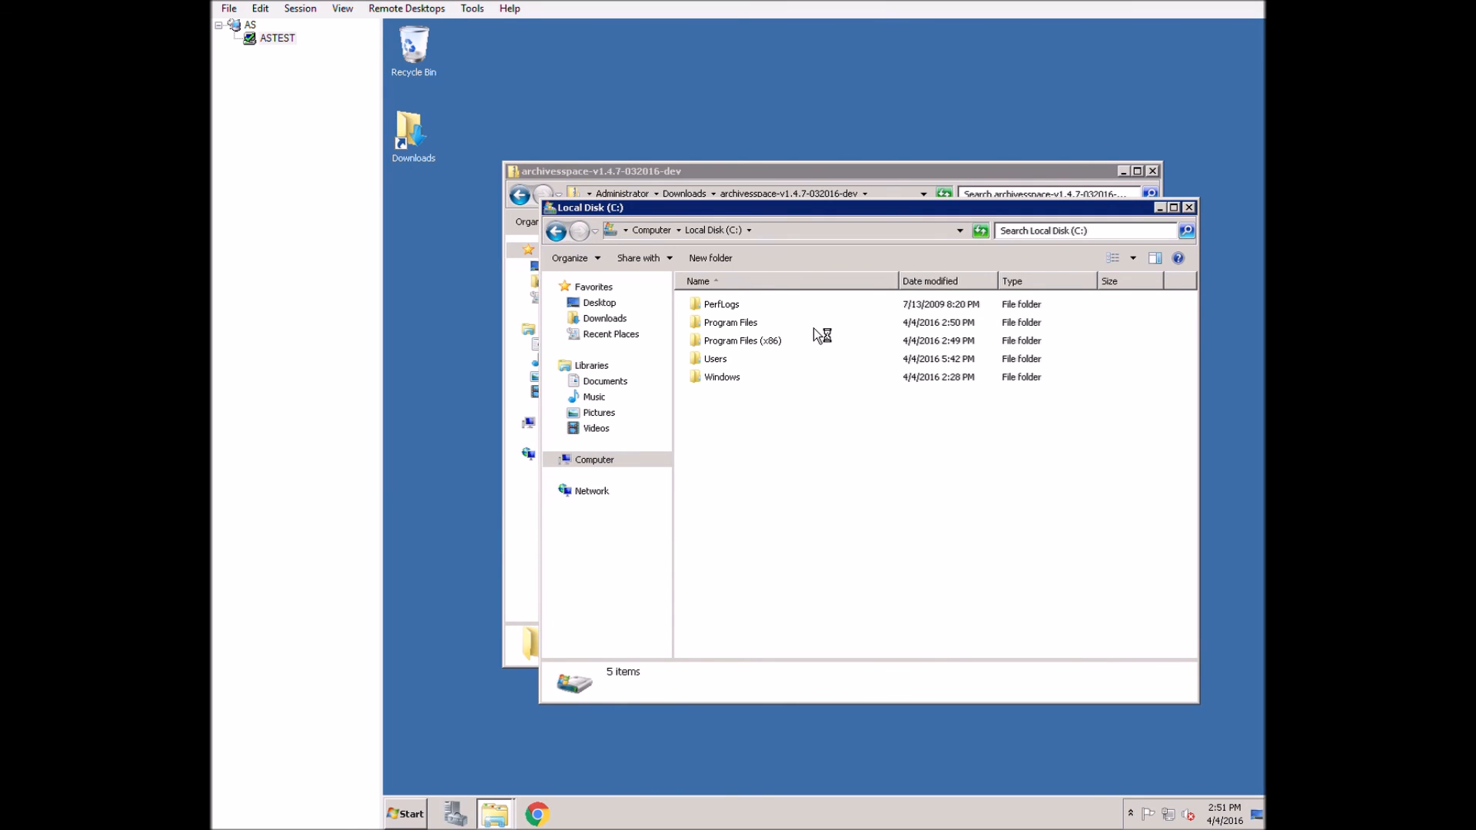
pyautogui.hotkey('ctrl', 'v')
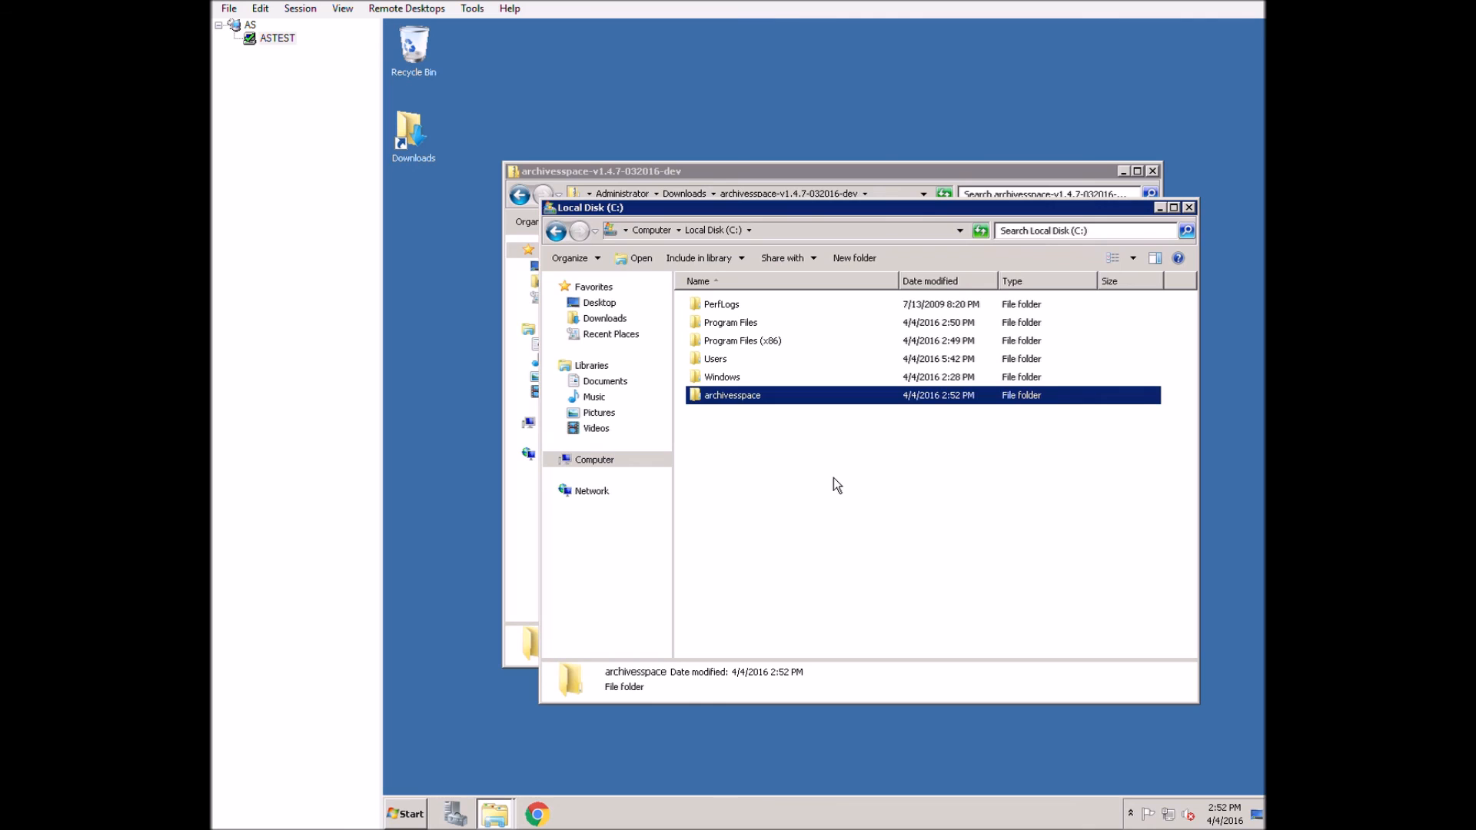
# Copy prunmgr and prunsrv from the commons-daemon-1.0.15-bin-windows-signed archive into C:\archivesspace, and close the archive window
pyautogui.doubleClick(732, 397)
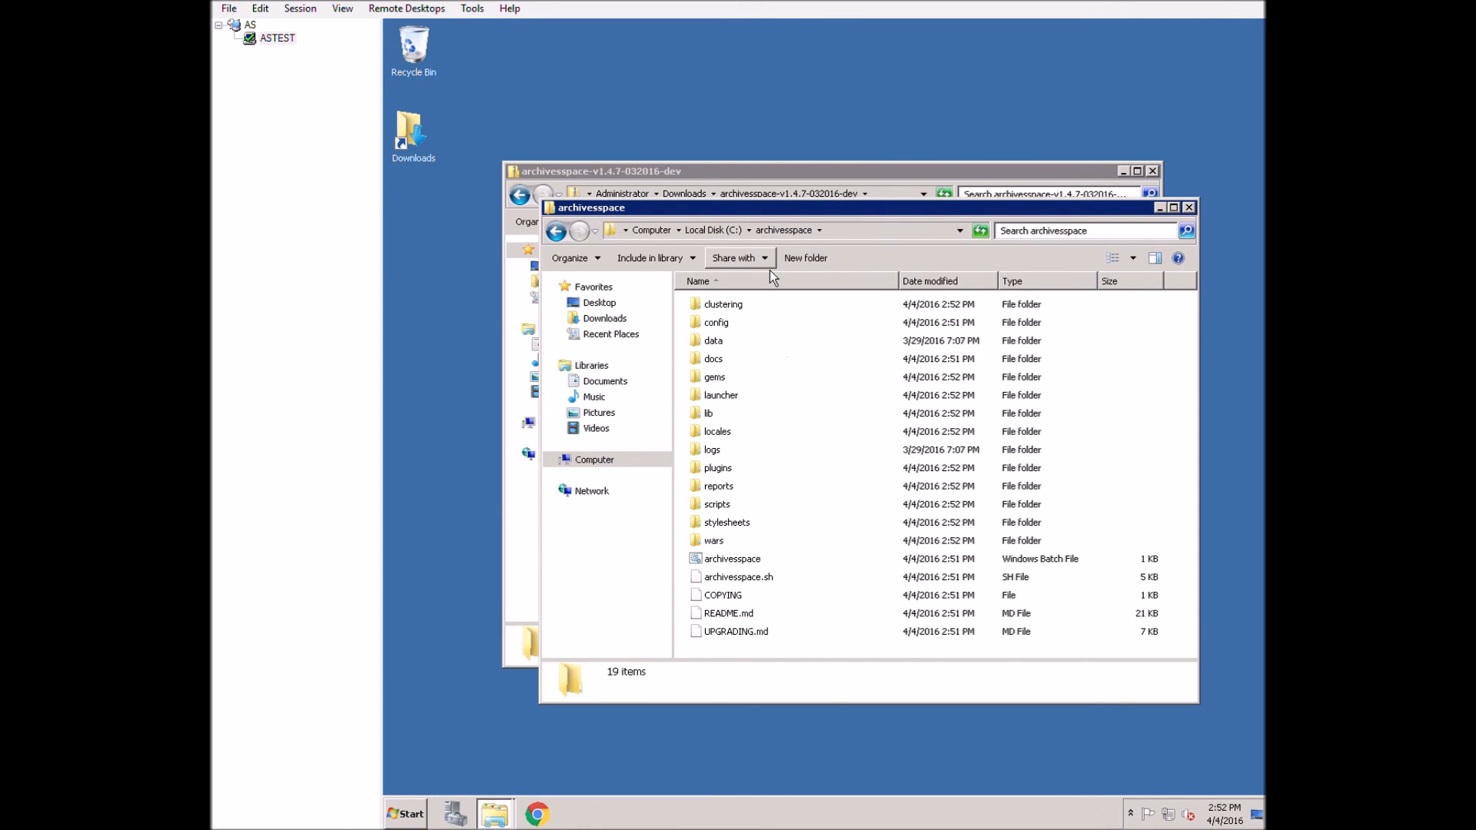
pyautogui.click(741, 178)
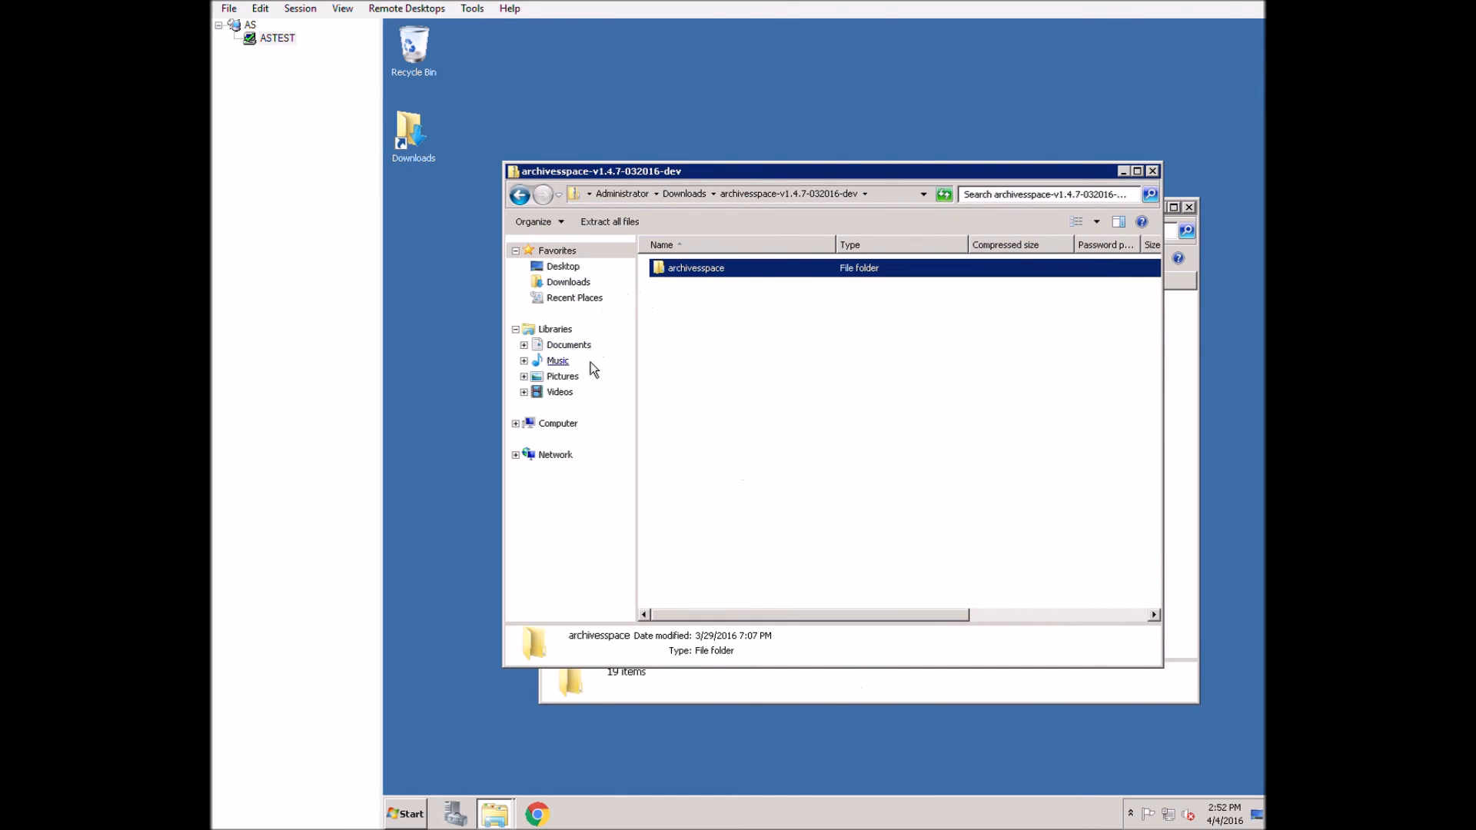
pyautogui.click(591, 283)
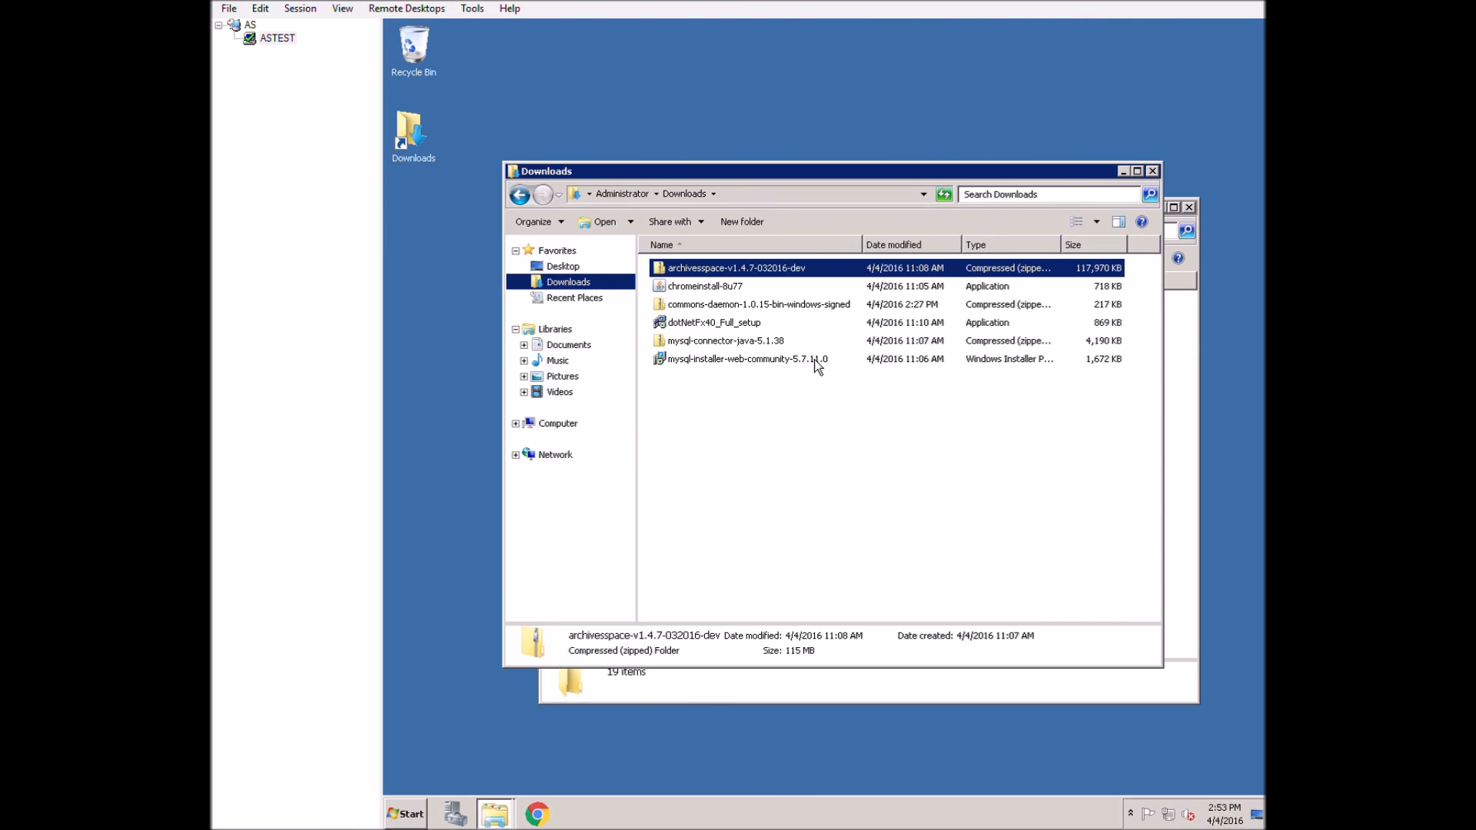
pyautogui.doubleClick(807, 309)
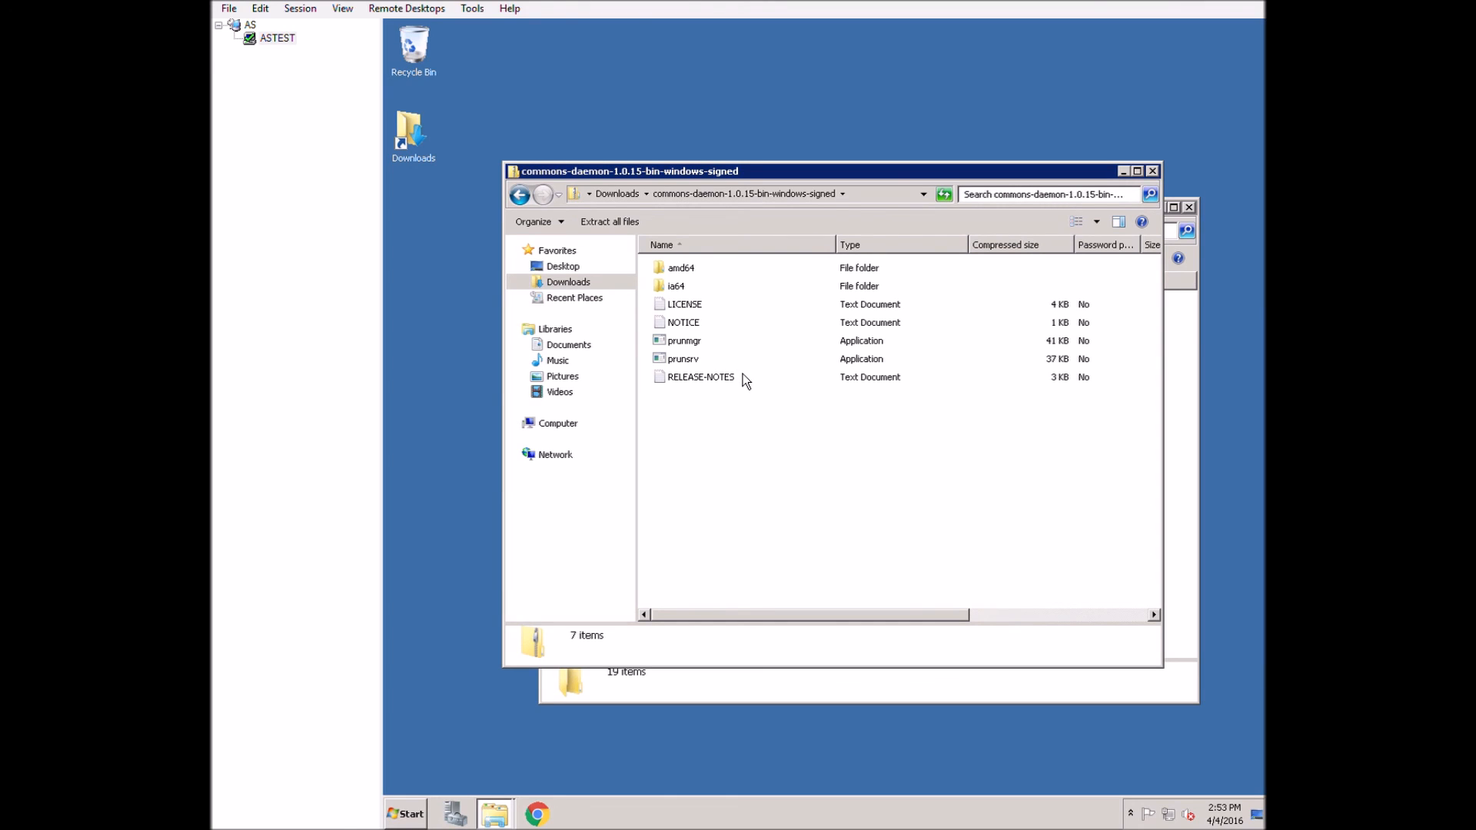
pyautogui.click(694, 350)
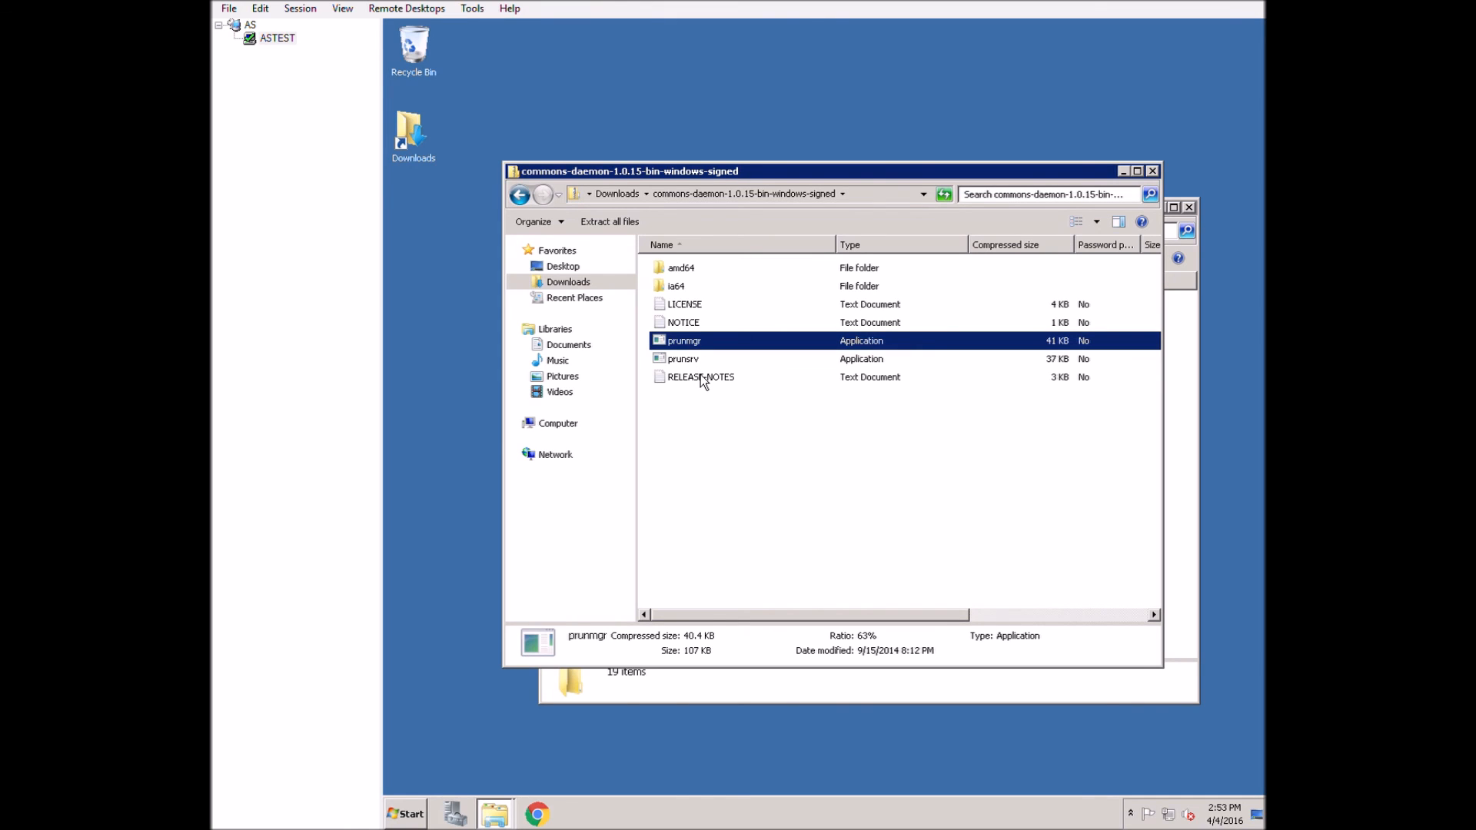
pyautogui.keyDown('shift'); pyautogui.click(695, 367); pyautogui.keyUp('shift')
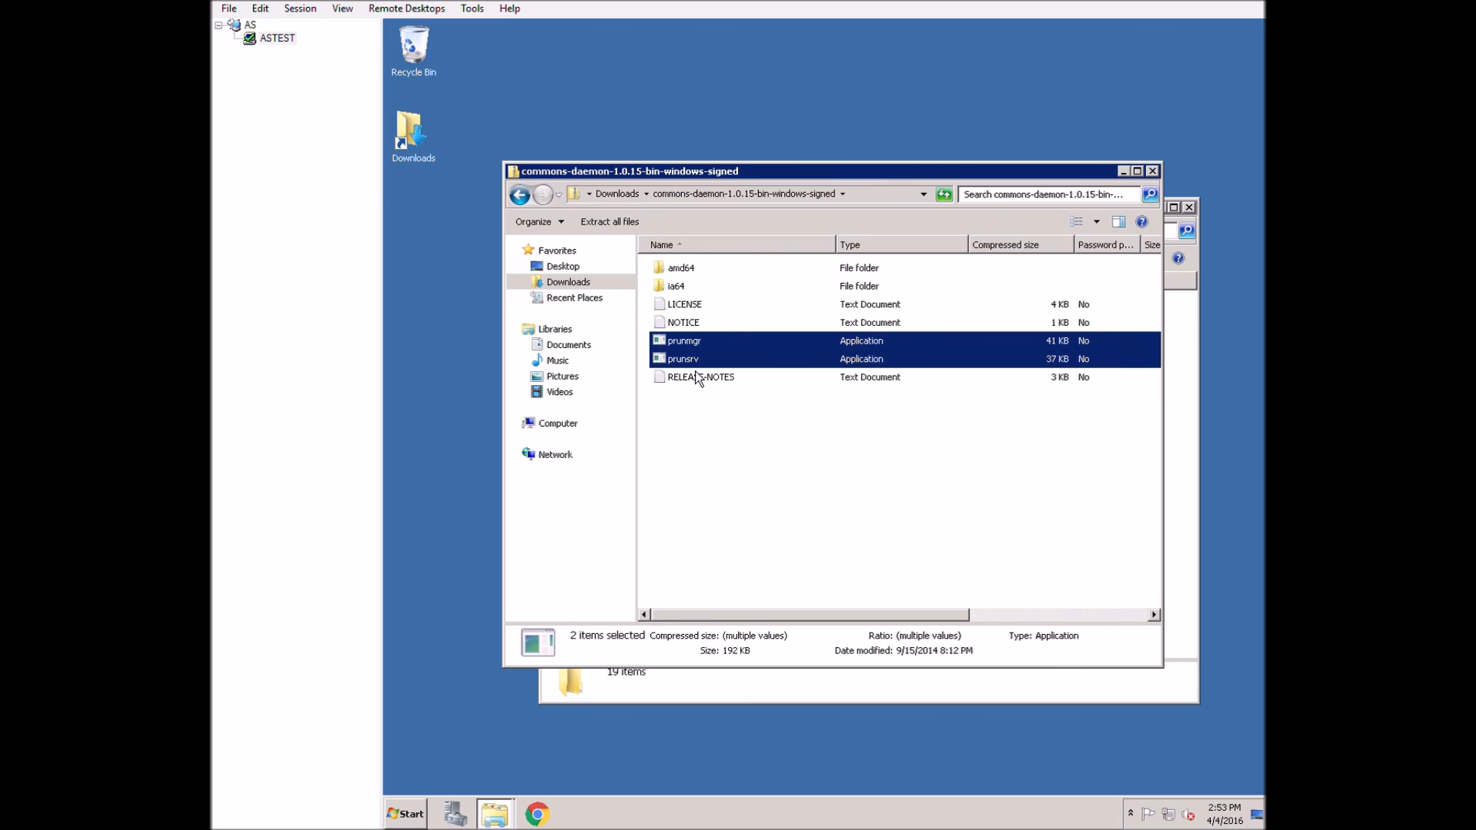
pyautogui.click(822, 693)
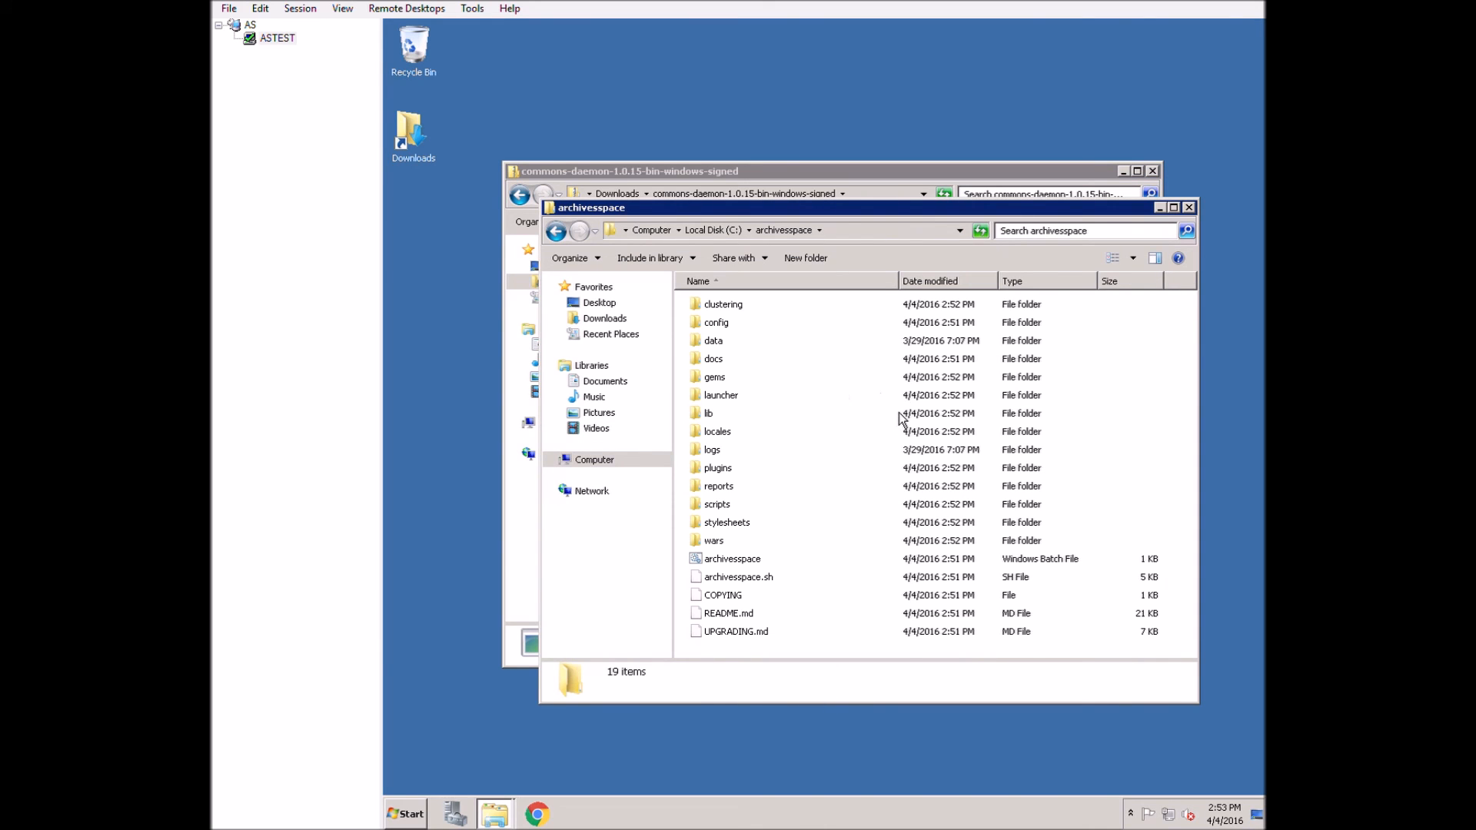
pyautogui.hotkey('ctrl', 'v')
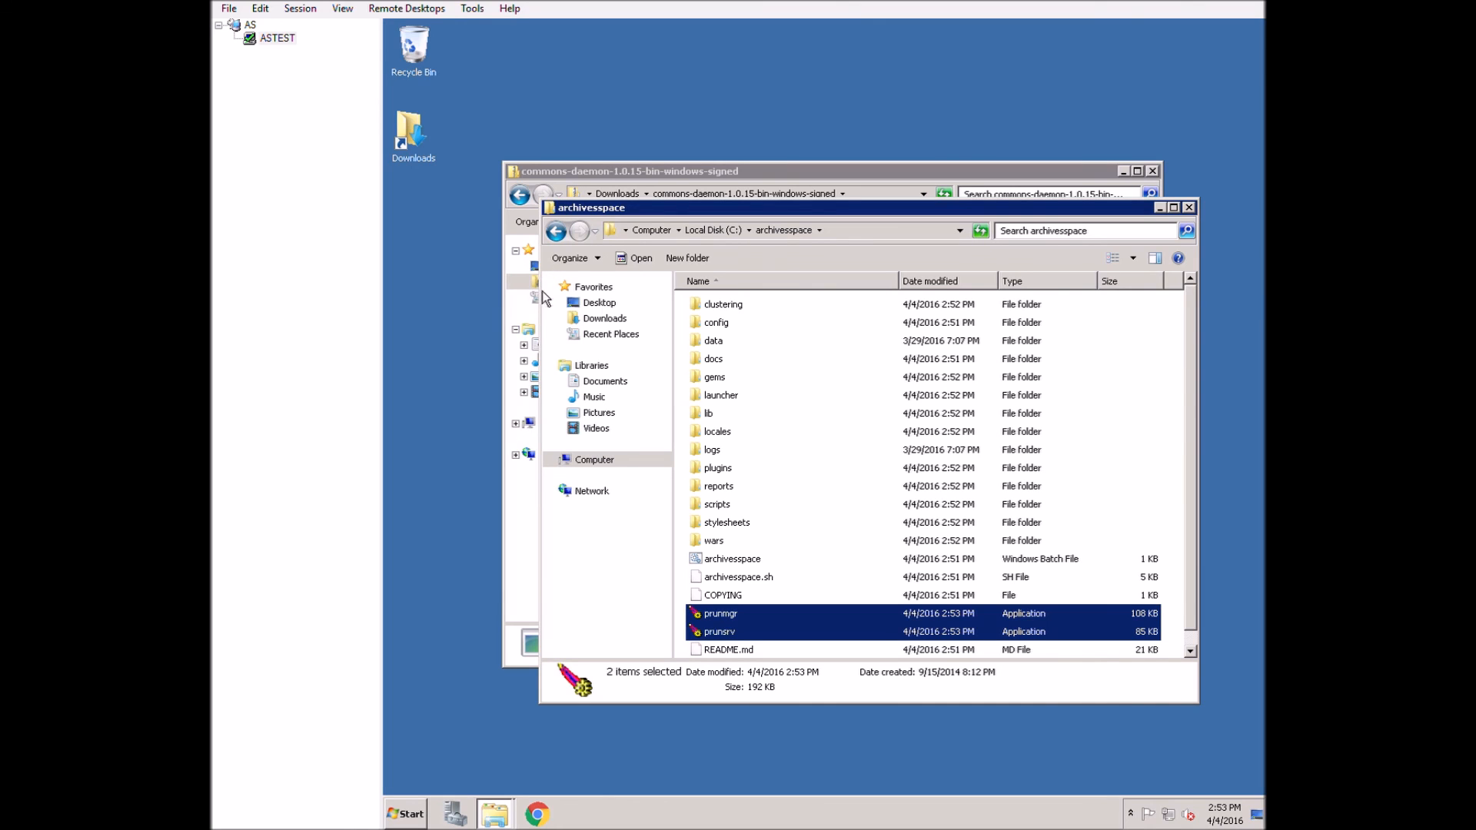
pyautogui.click(834, 170)
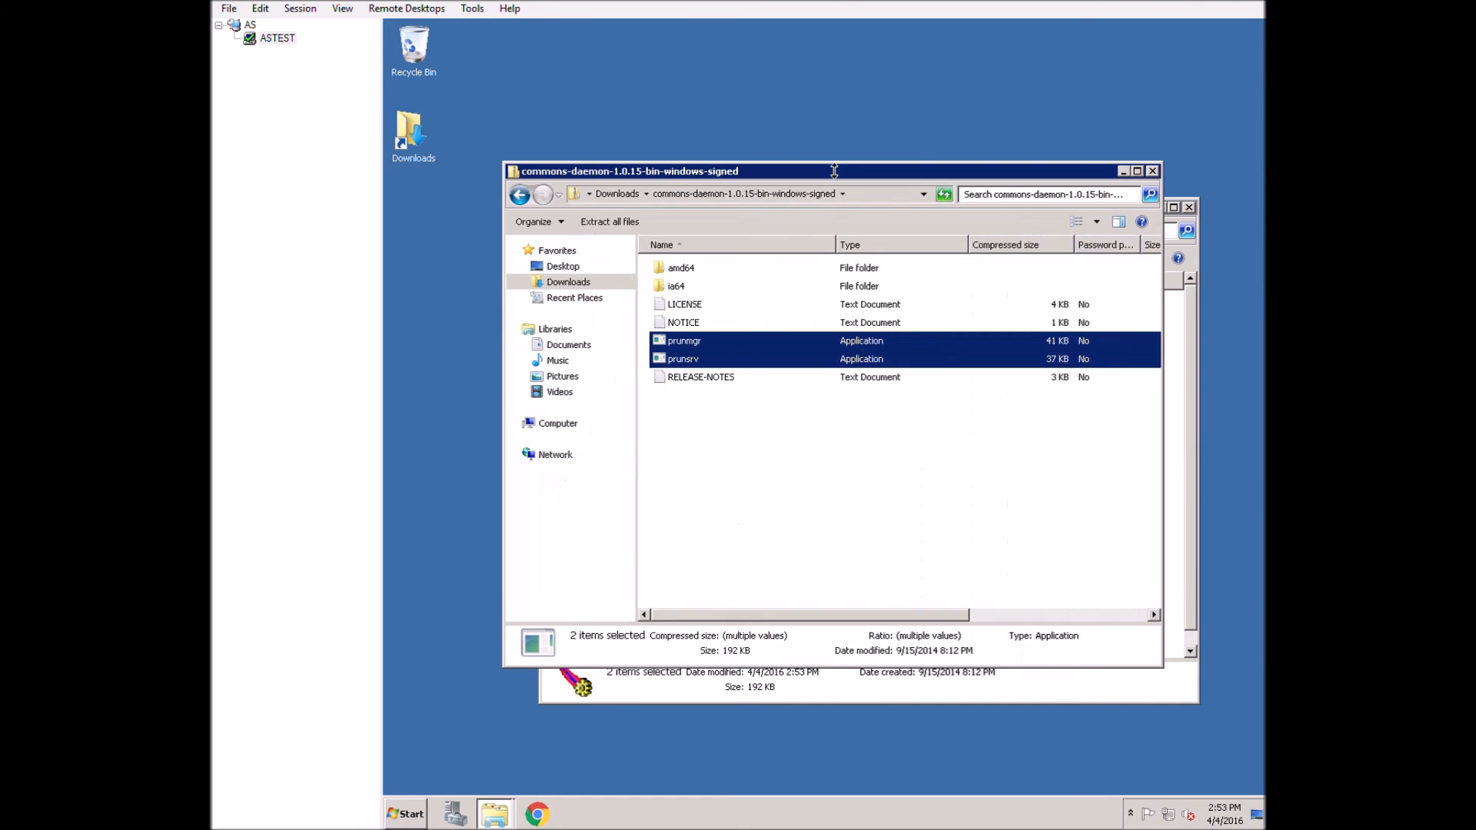
pyautogui.click(1152, 171)
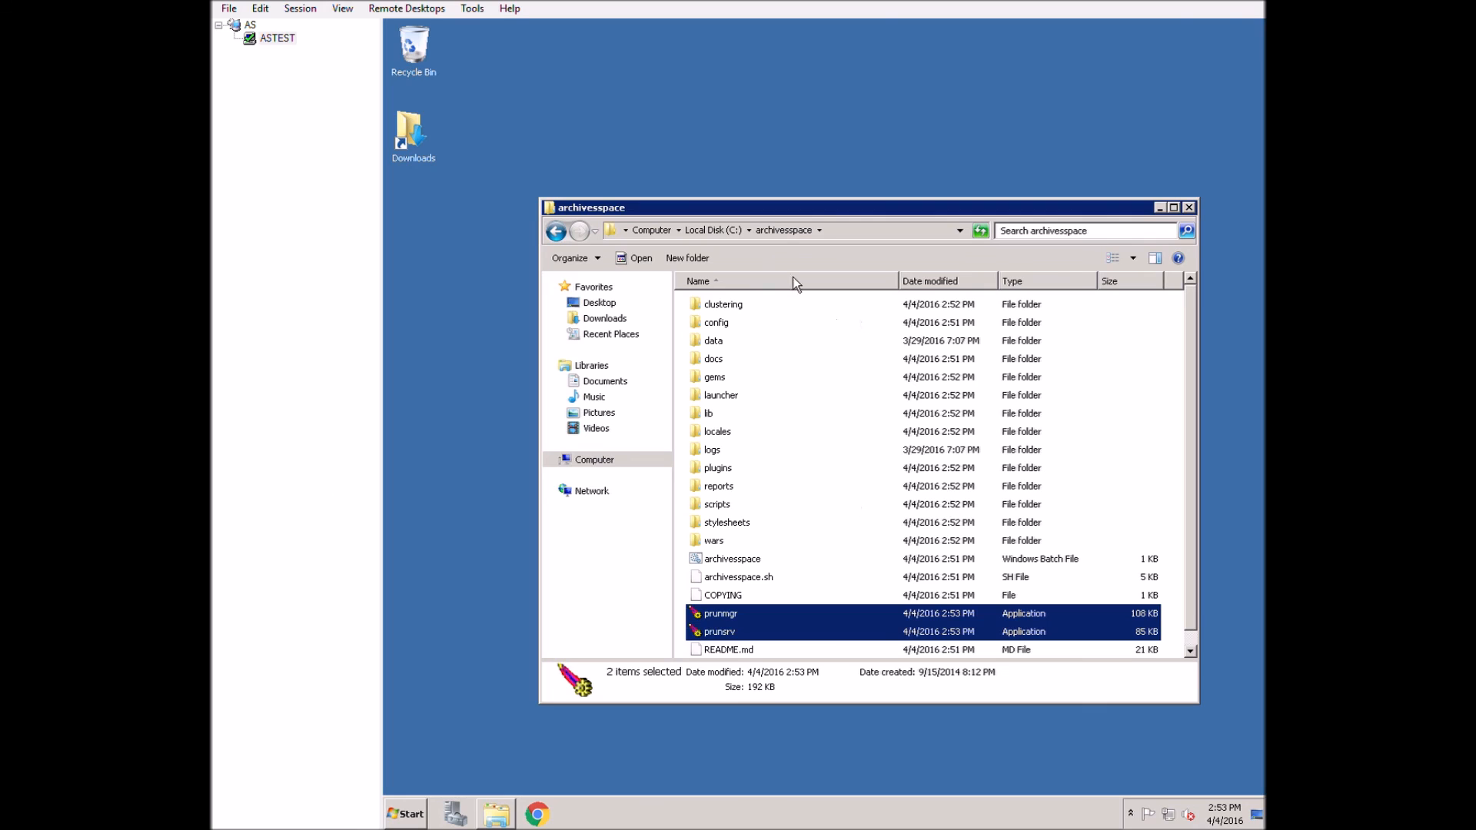
# Copy the full folder path of C:\Program Files (x86)\Java\jre1.8.0_77 to the clipboard
pyautogui.click(722, 230)
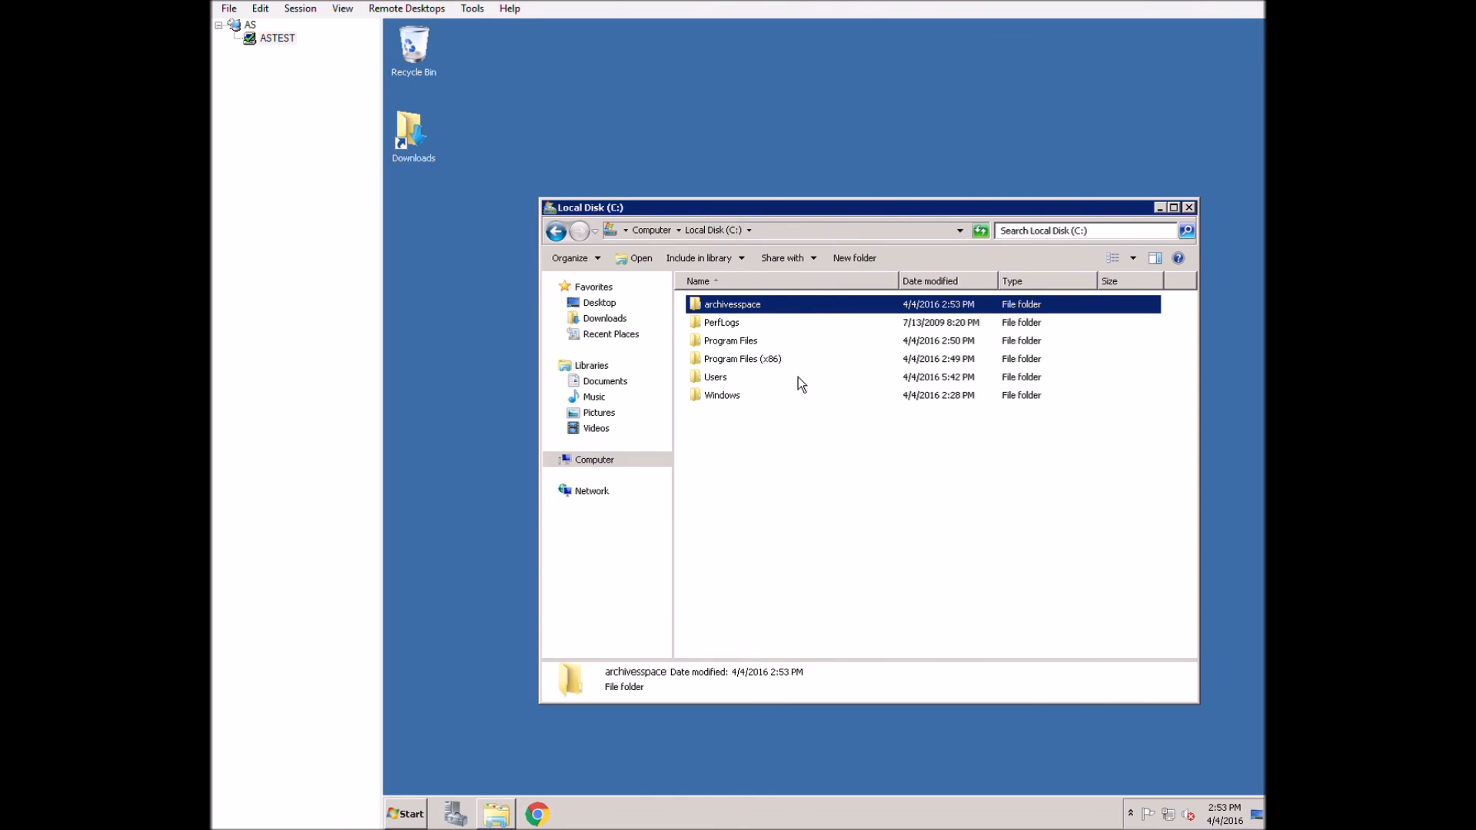
pyautogui.click(753, 365)
pyautogui.doubleClick(754, 365)
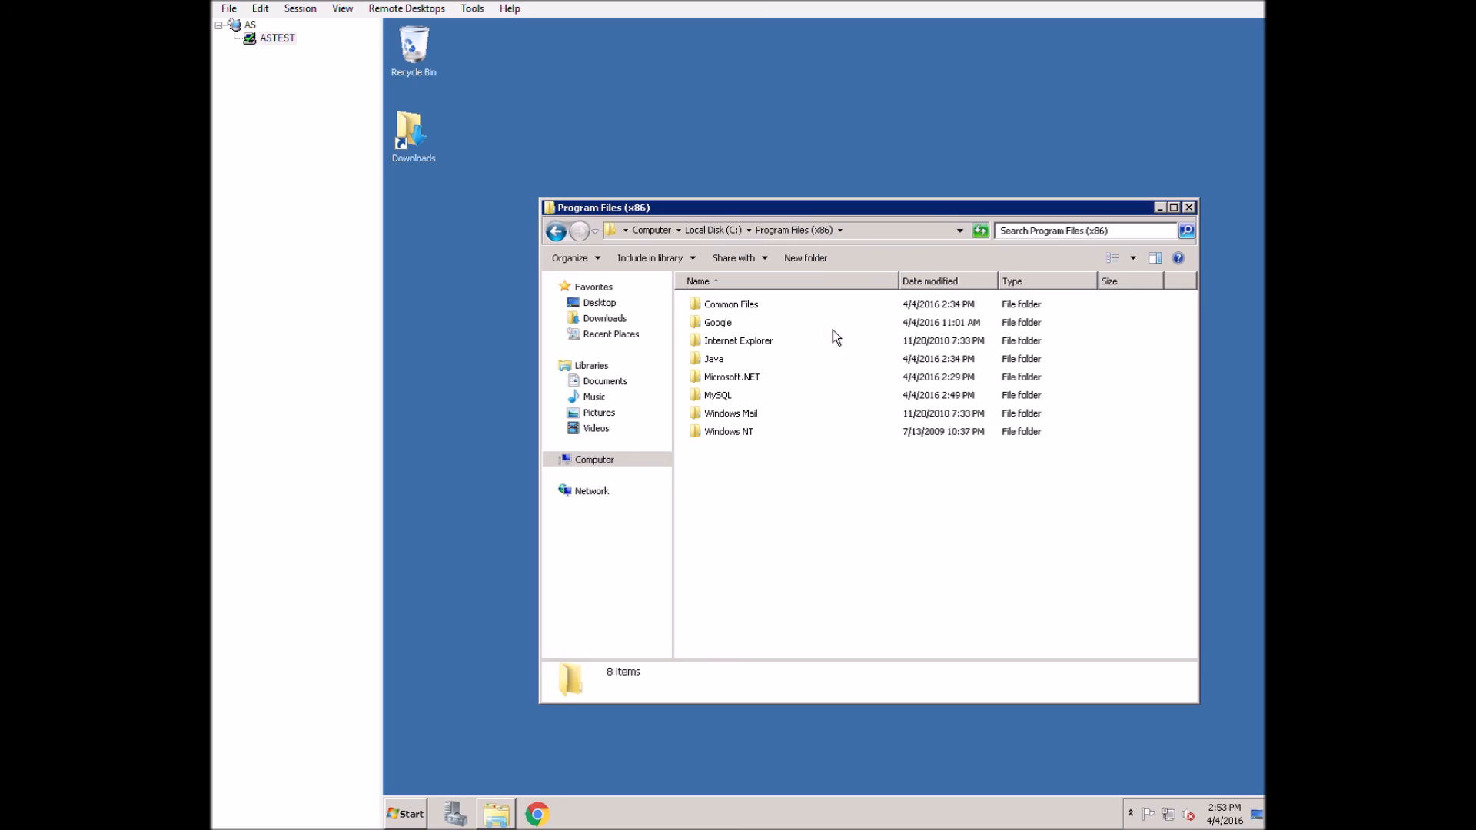
pyautogui.doubleClick(735, 367)
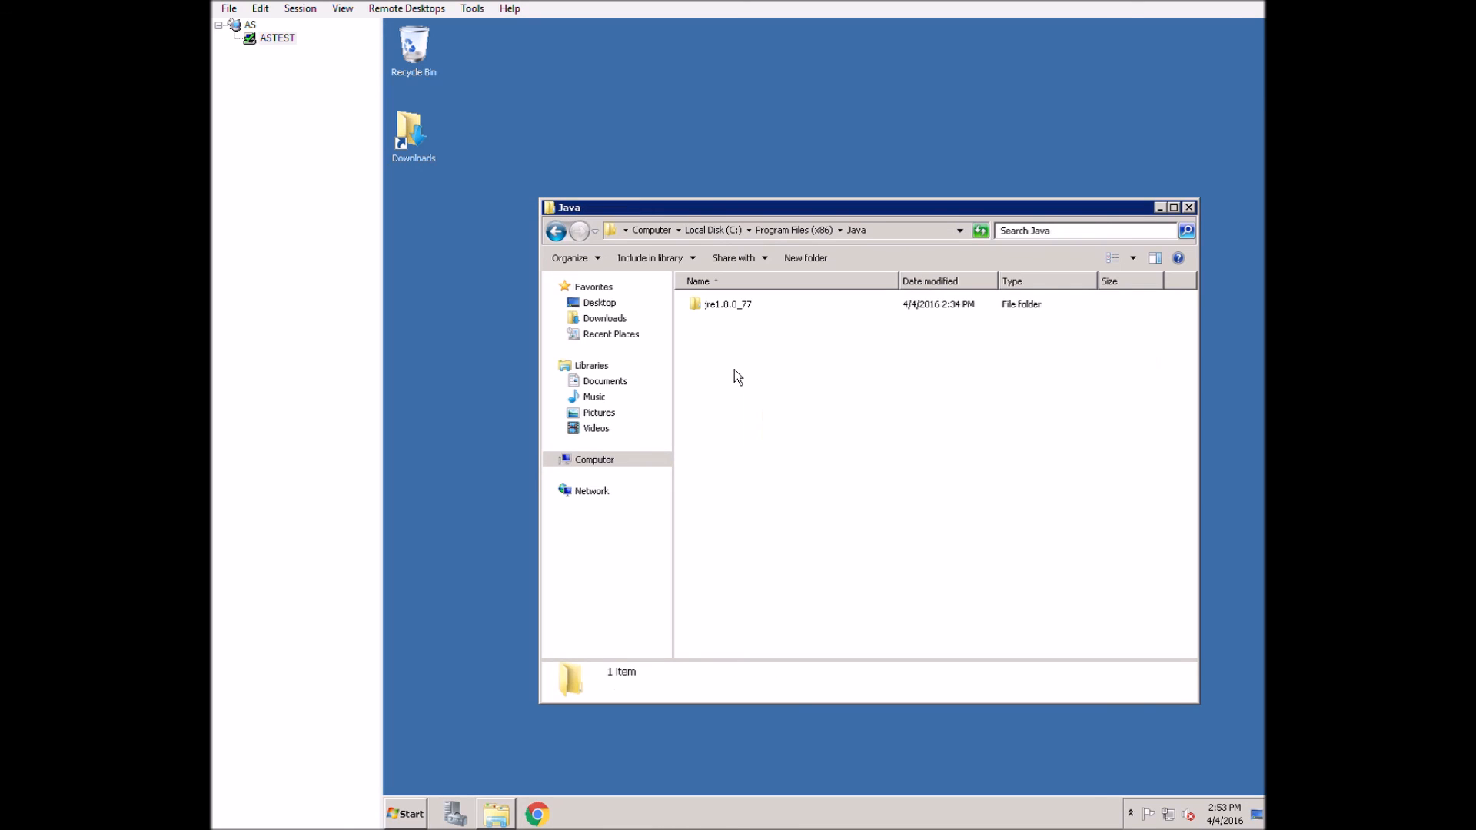
pyautogui.click(729, 314)
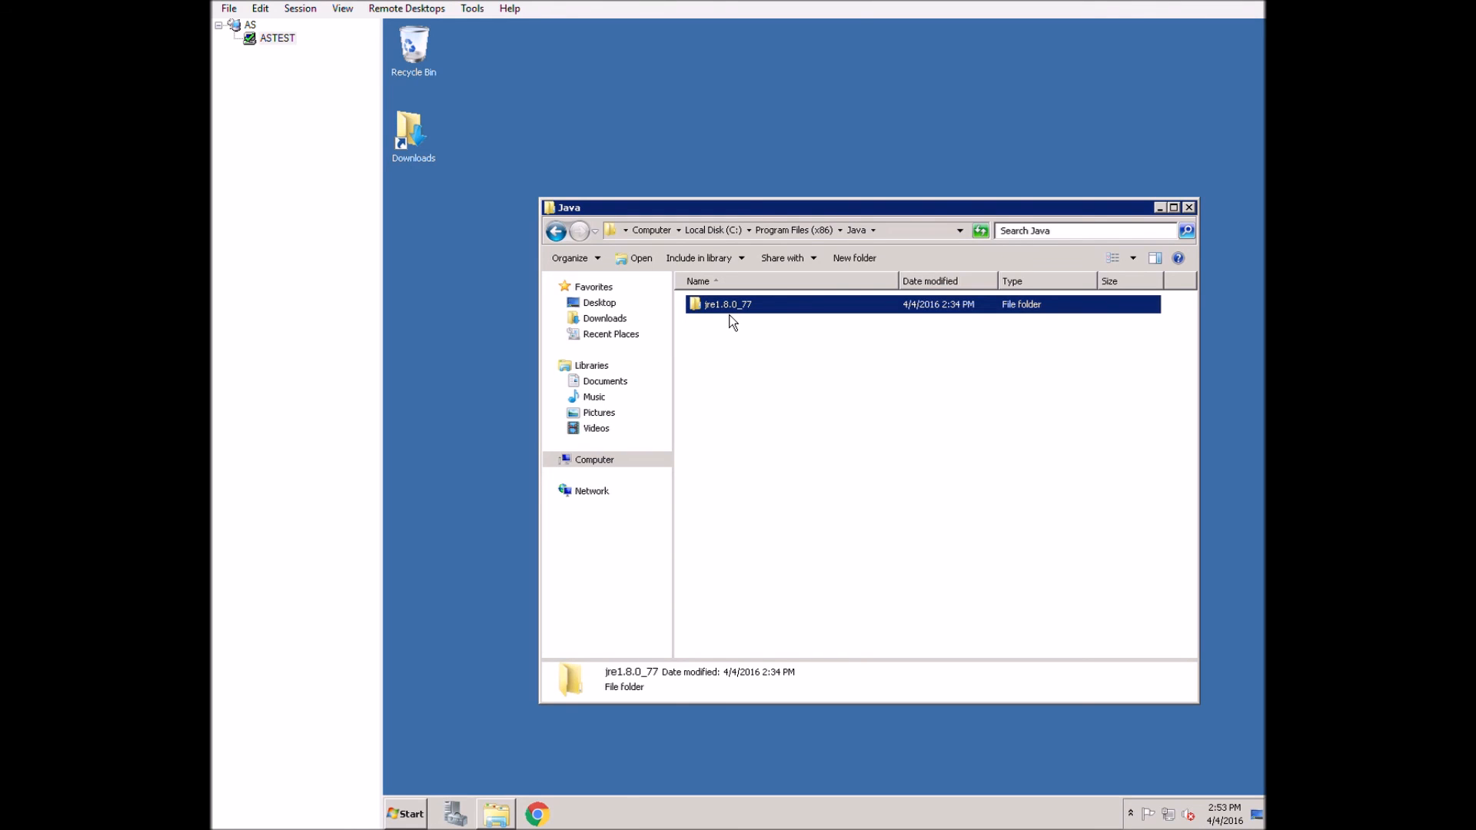
pyautogui.doubleClick(730, 312)
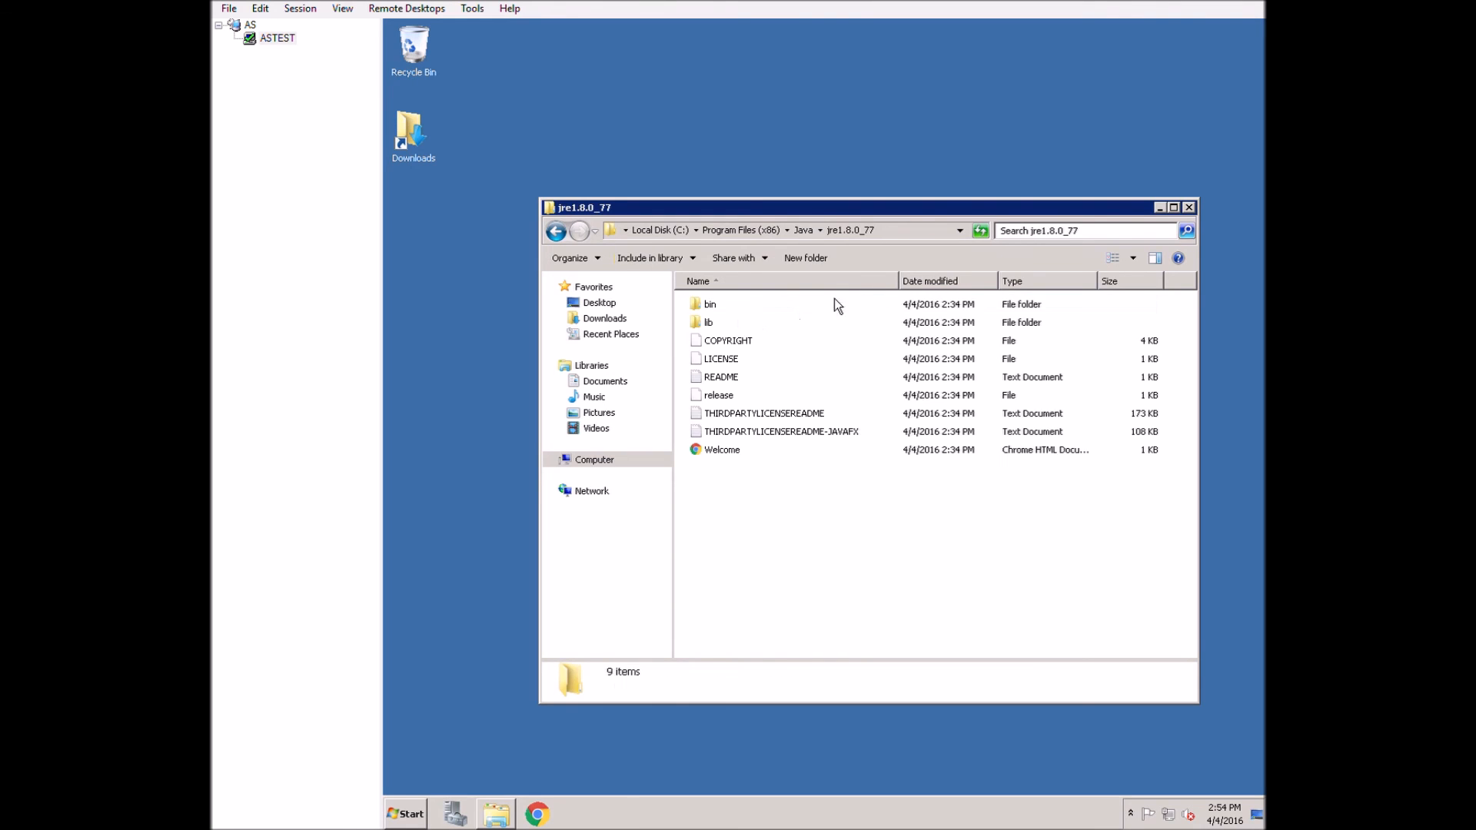
pyautogui.click(926, 232)
pyautogui.hotkey('ctrl', 'c')
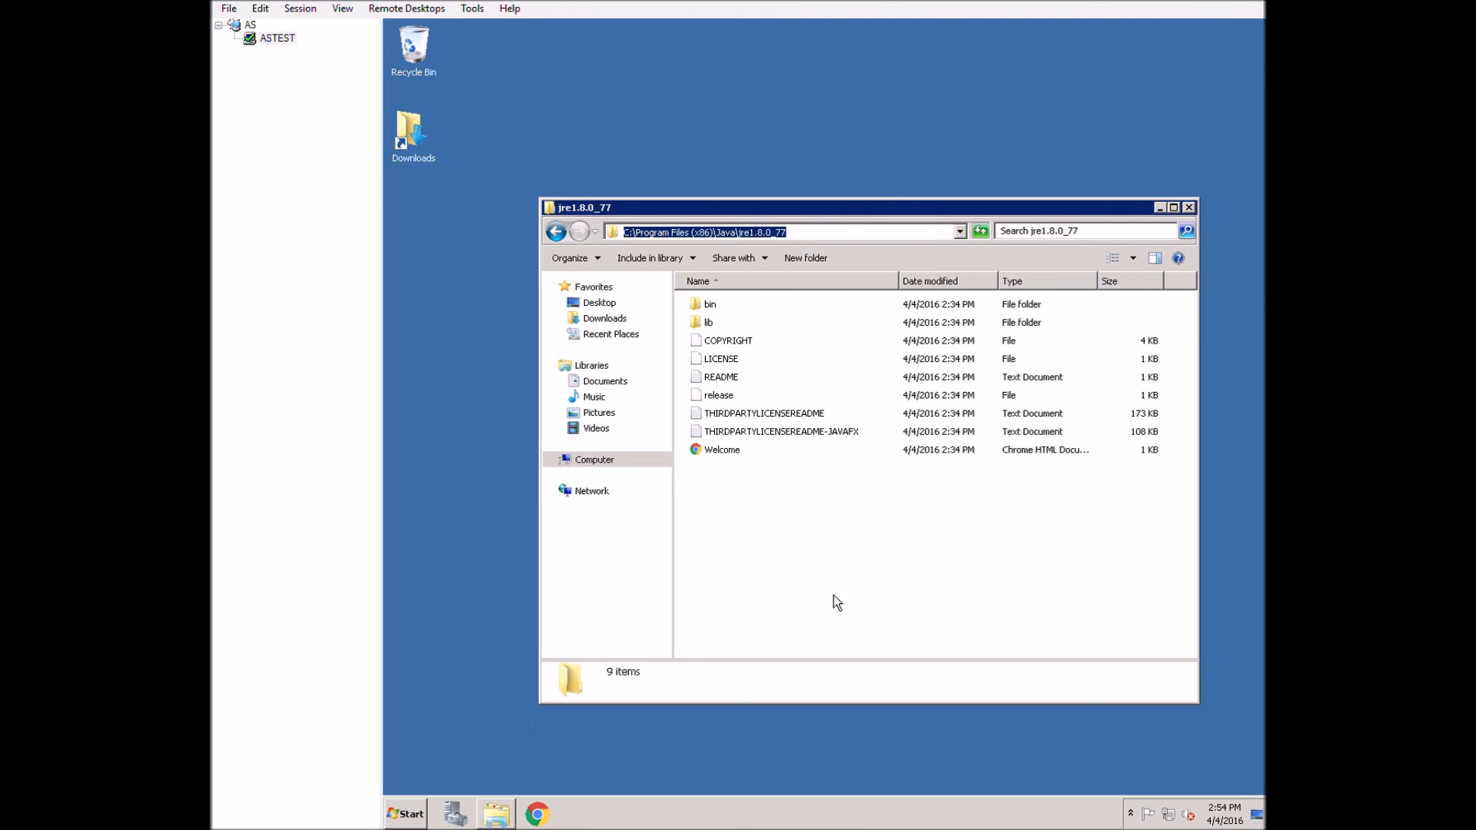
# Open the Environment Variables settings from the computer's advanced system properties
pyautogui.click(407, 811)
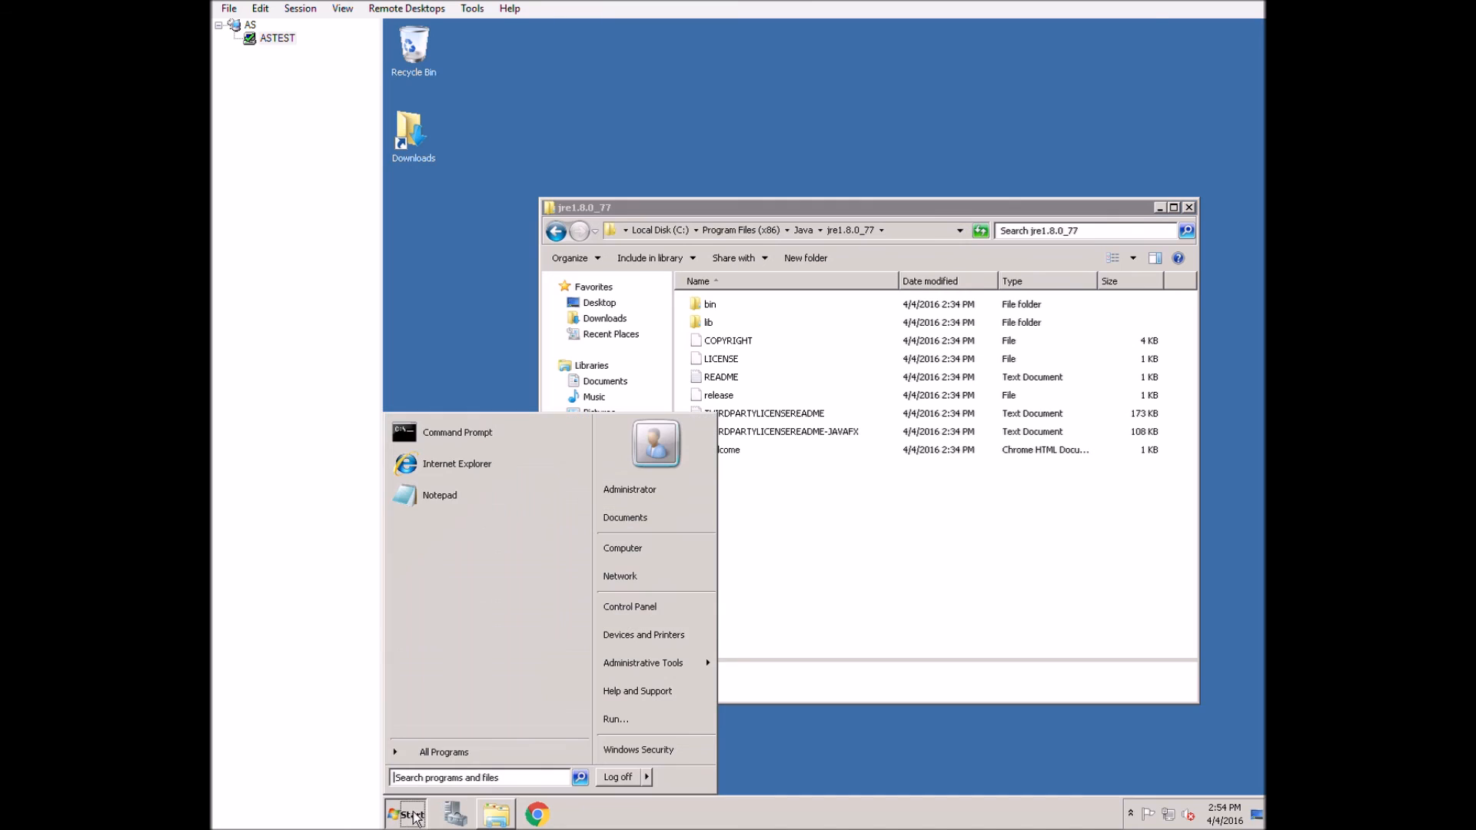
pyautogui.rightClick(689, 551)
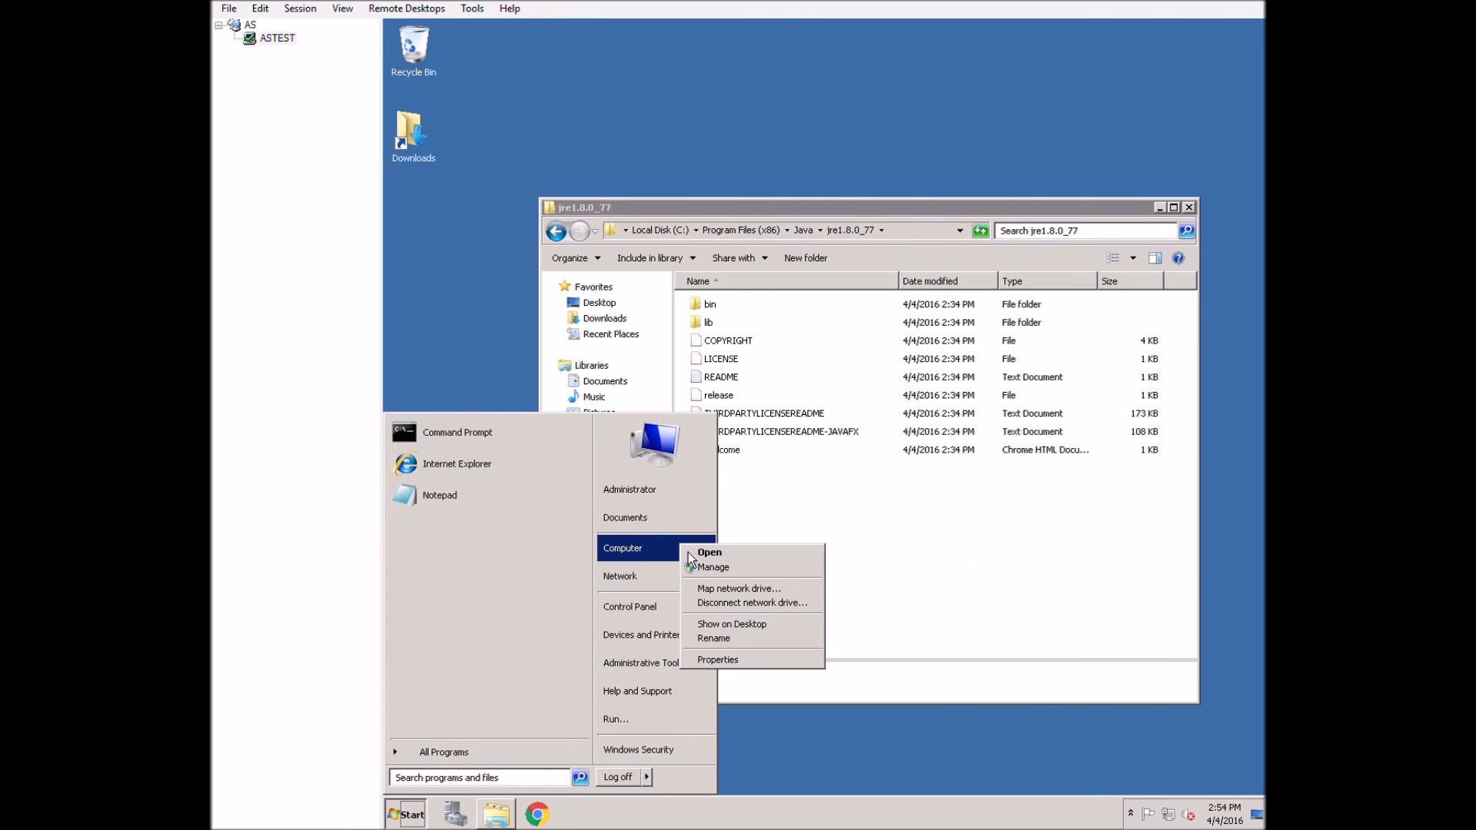
pyautogui.click(746, 667)
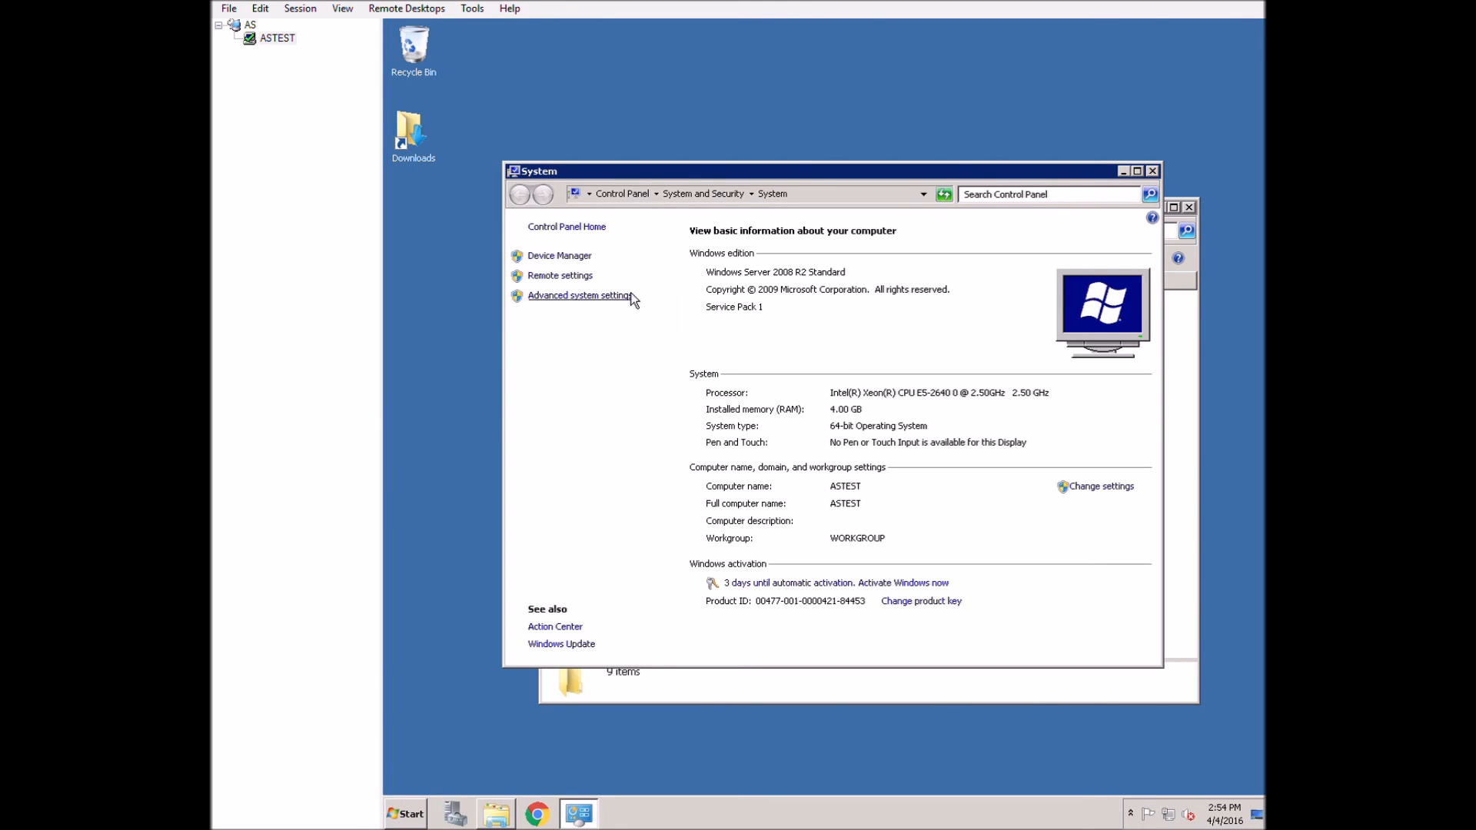
pyautogui.click(624, 307)
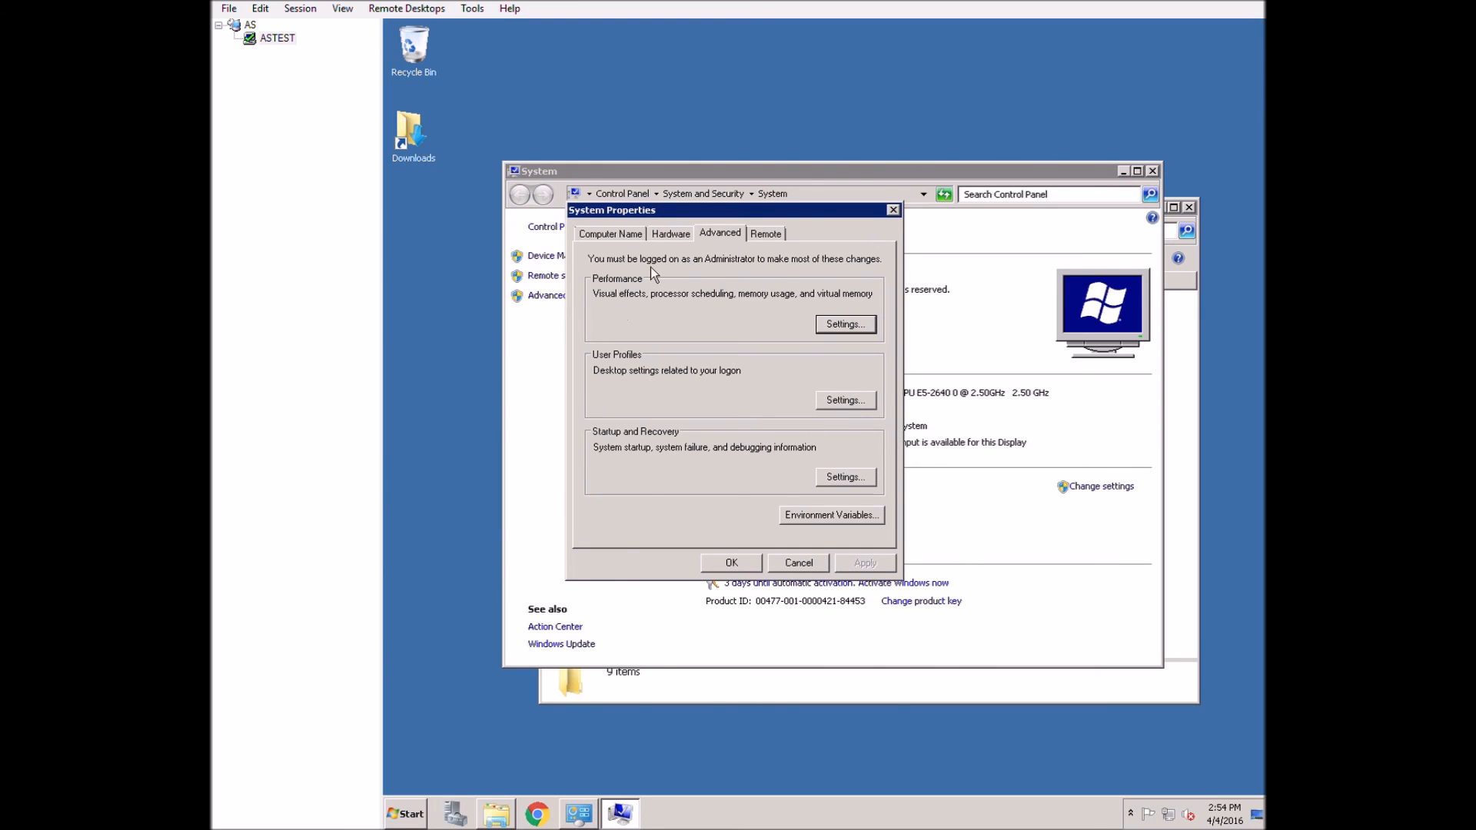
pyautogui.click(835, 526)
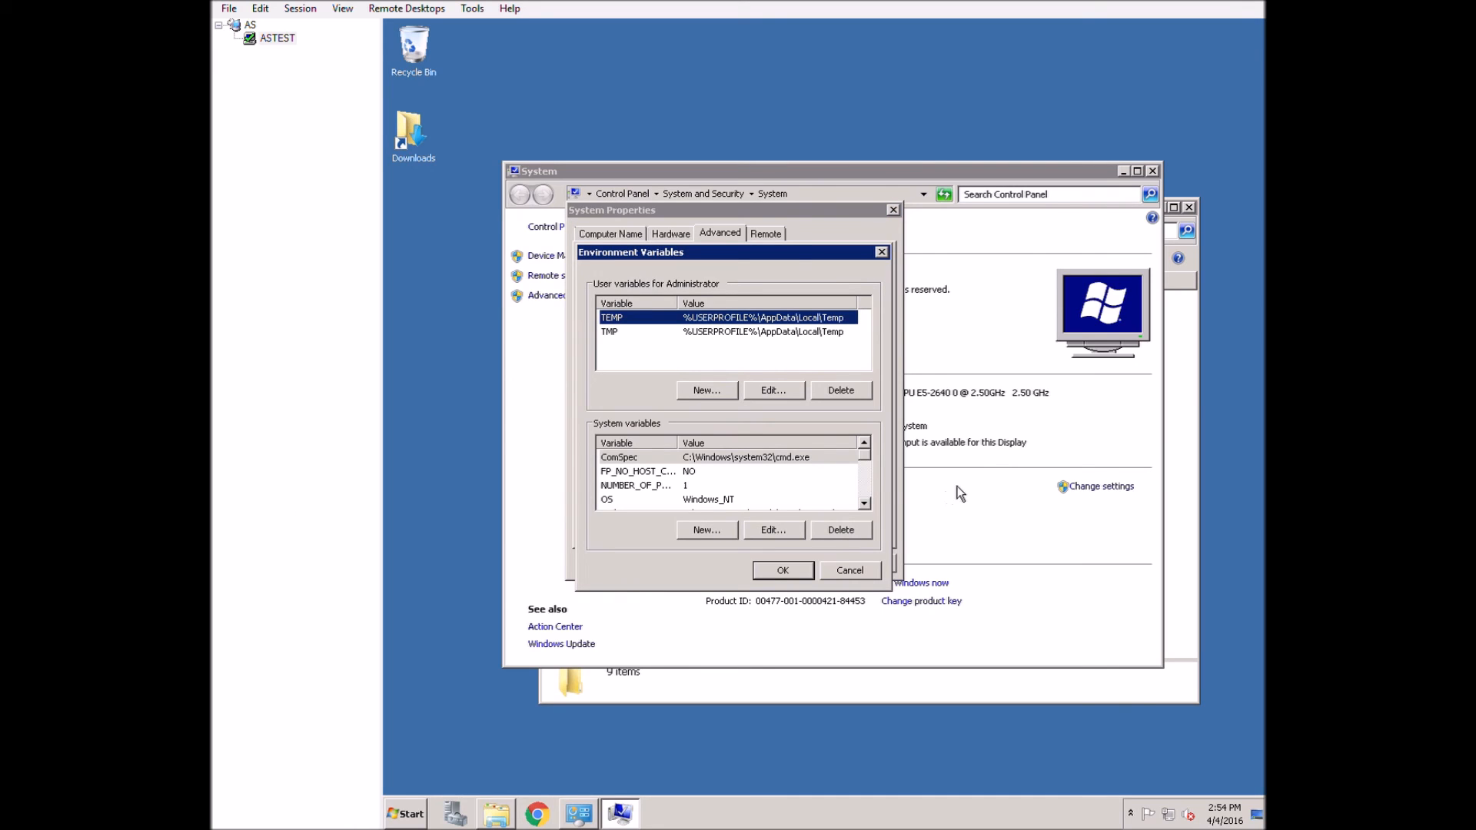
# Set the system variable Path to C:\Program Files (x86)\Java\jre1.8.0_77\bin, using the copied folder path
pyautogui.click(865, 489)
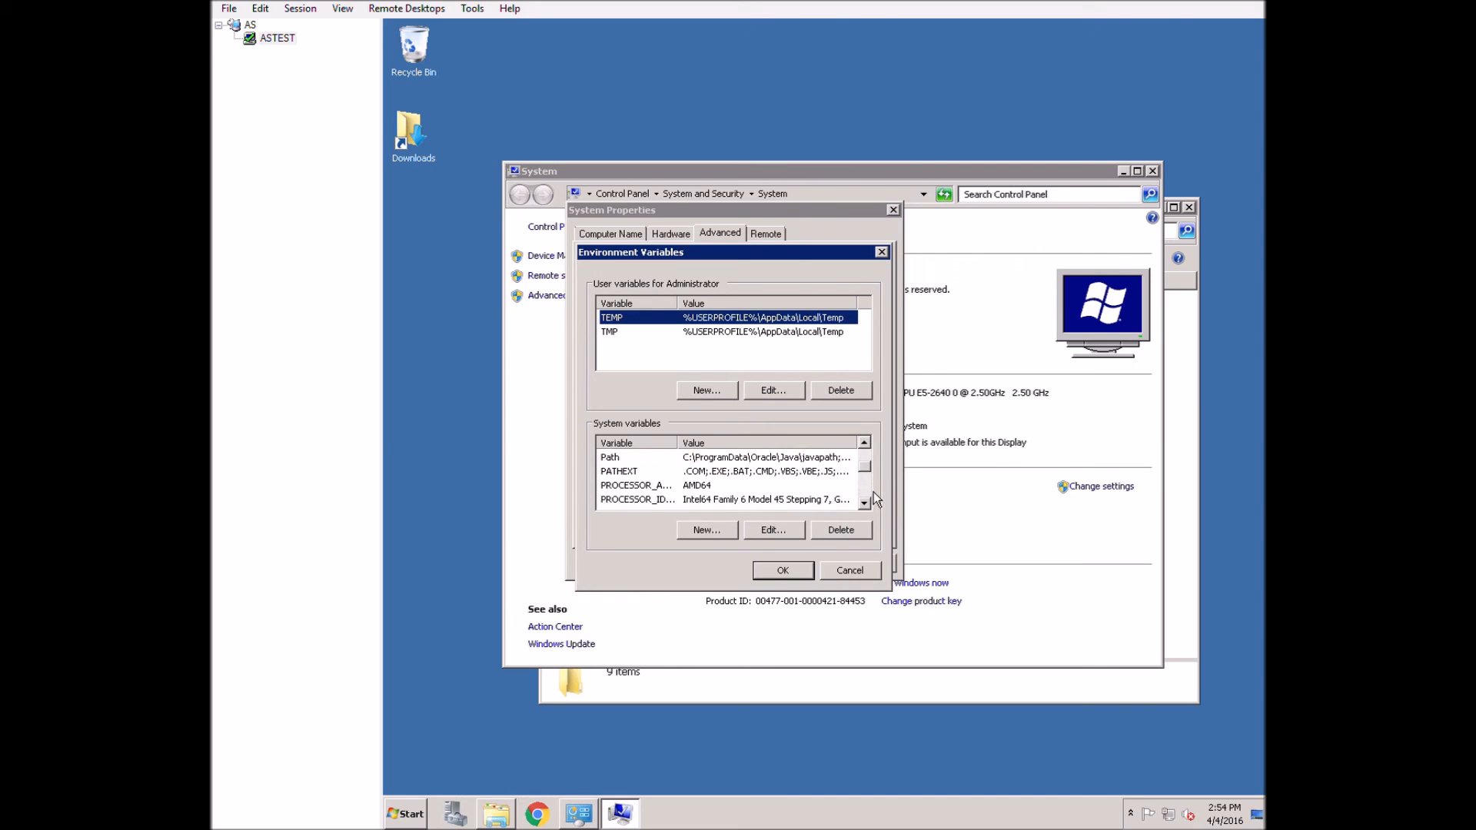
pyautogui.click(758, 458)
pyautogui.click(789, 536)
pyautogui.press('Tab')
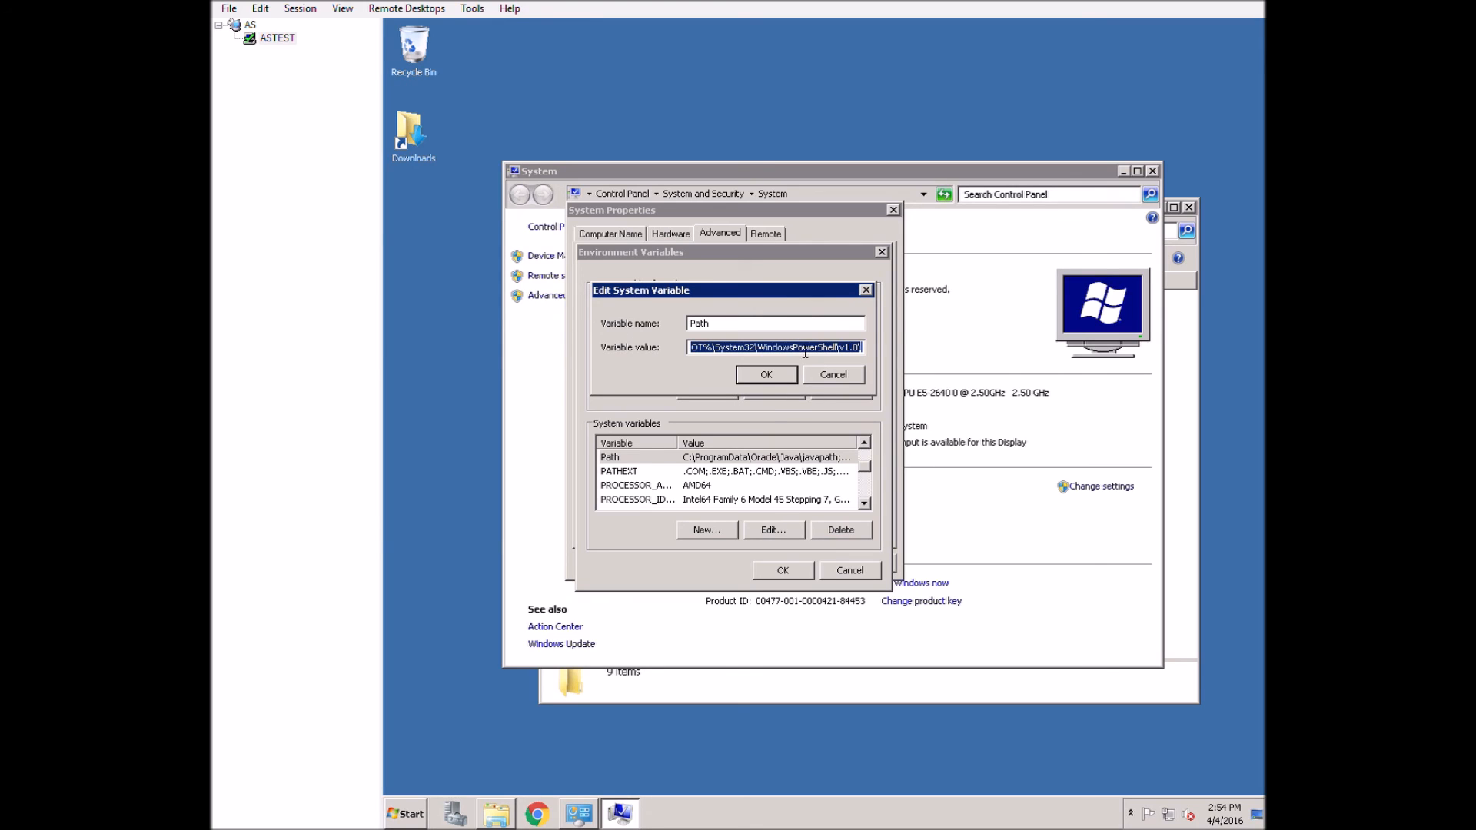
pyautogui.hotkey('ctrl', 'v')
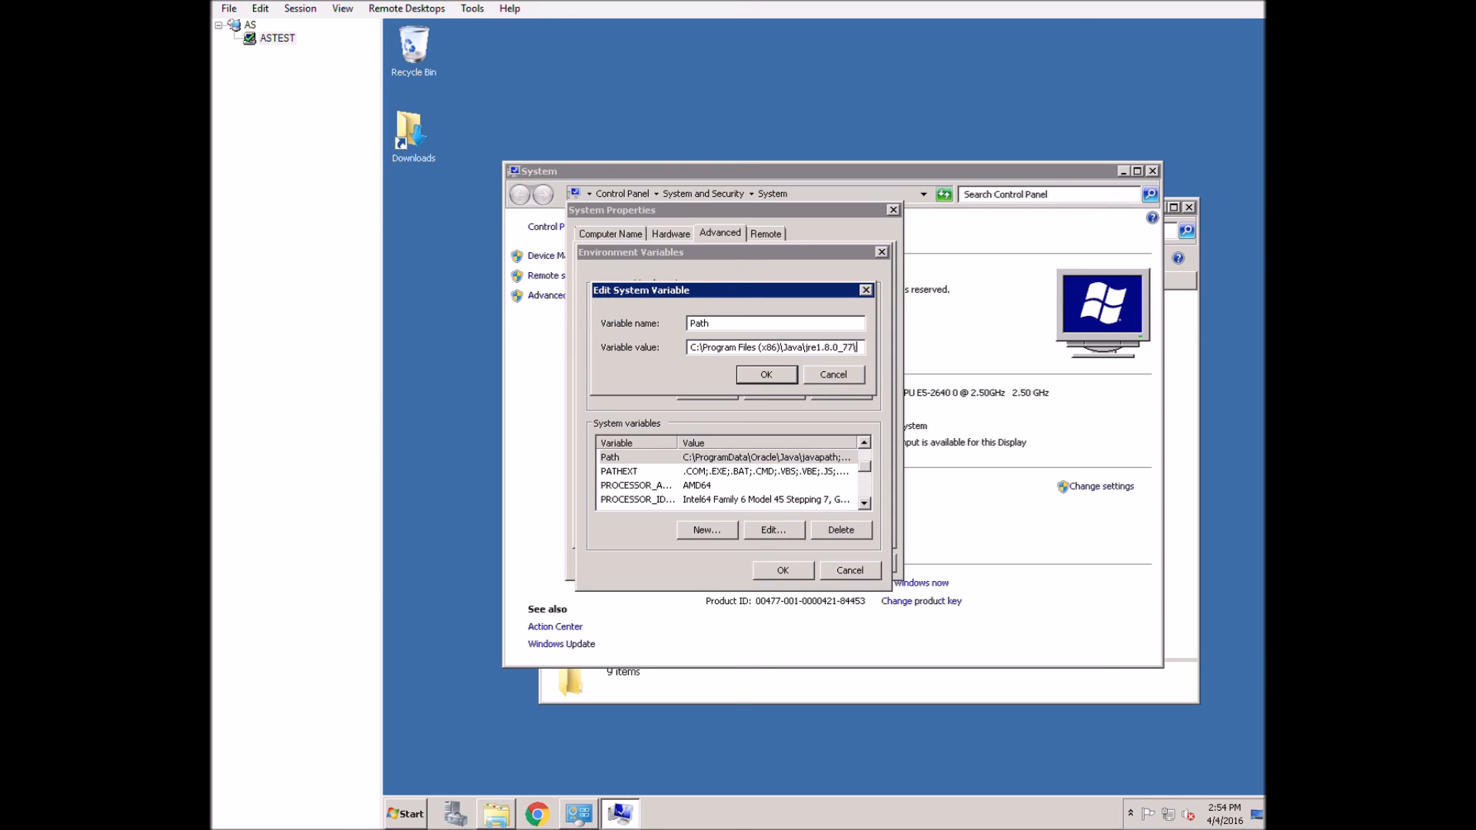
pyautogui.write('bin')
pyautogui.press('Return')
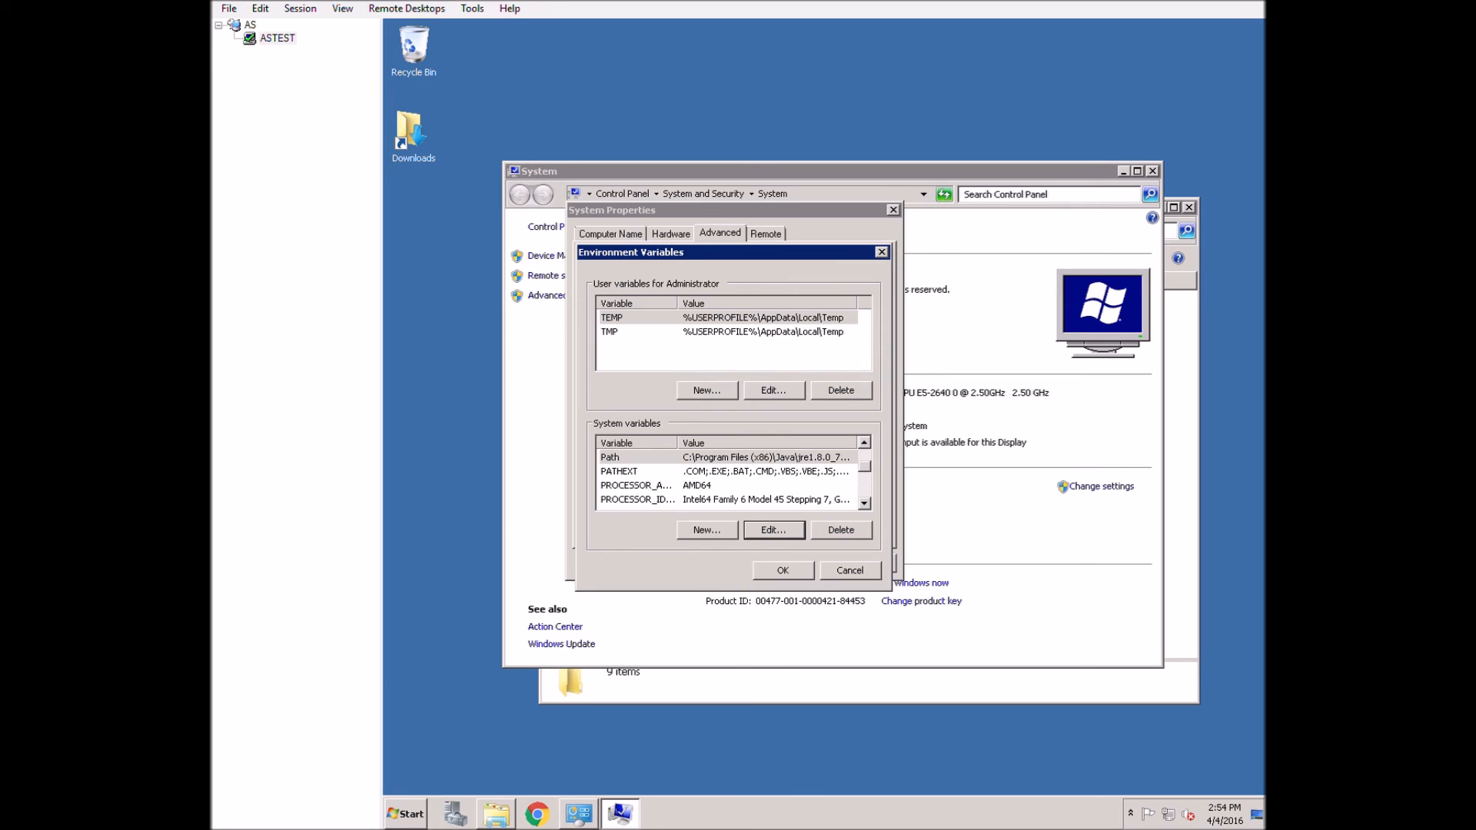
# Create the system variable JAVA_HOME with value C:\Program Files (x86)\Java\jre1.8.0_77, and accept the environment variable and system property changes
pyautogui.click(704, 537)
pyautogui.write('JAVA_HOME')
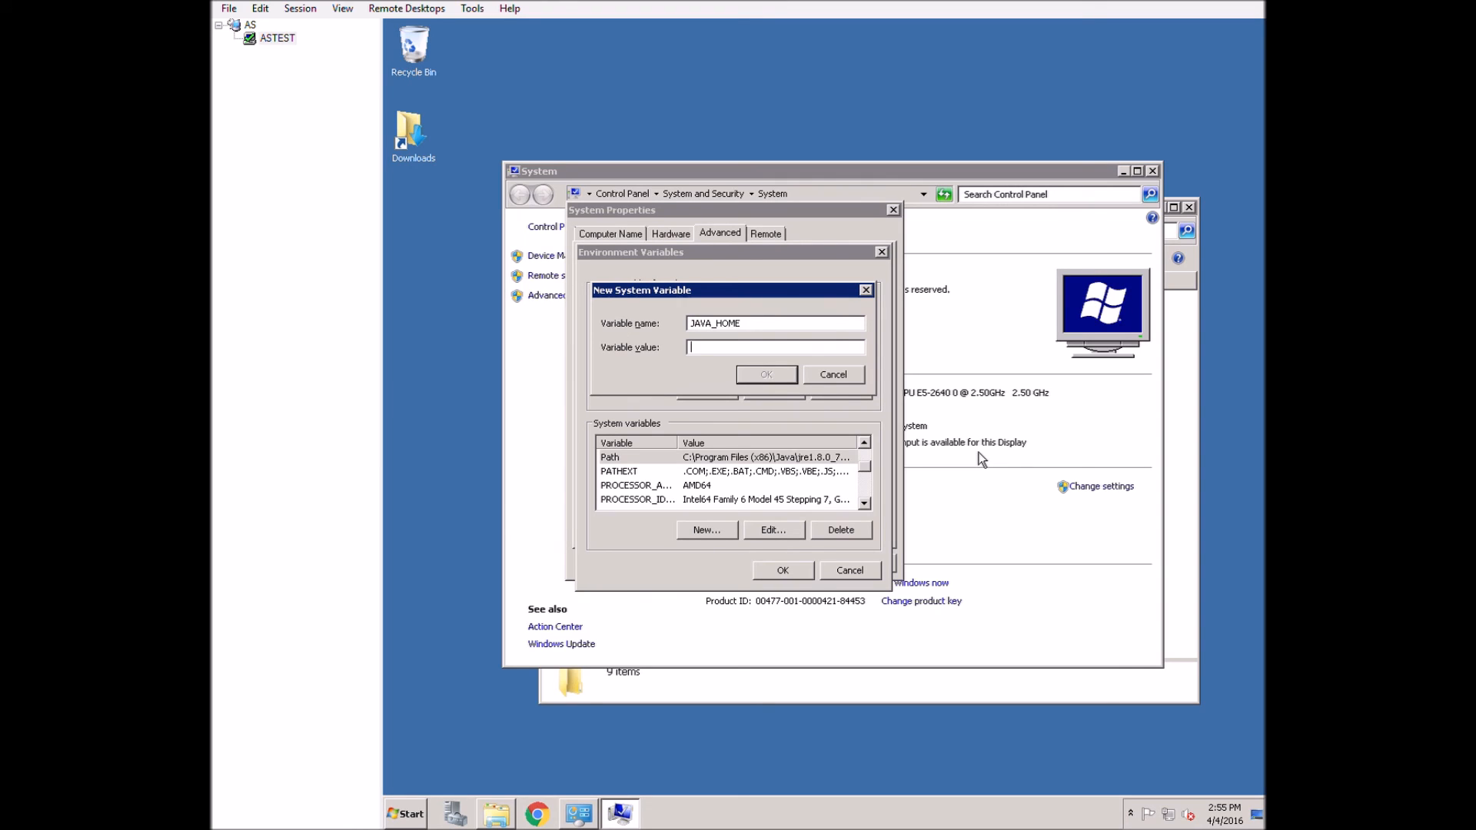
pyautogui.hotkey('ctrl', 'v')
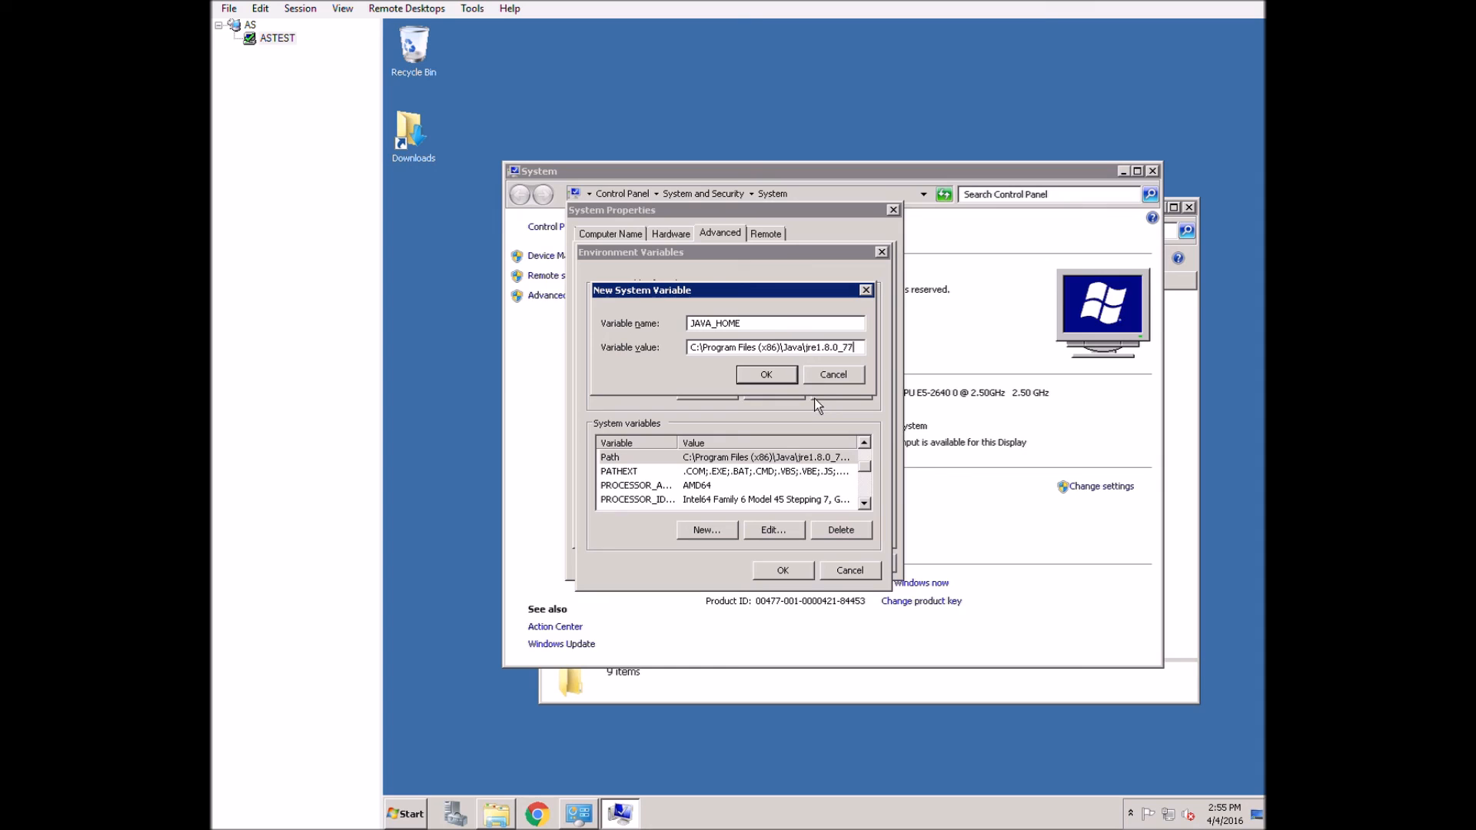
pyautogui.click(789, 382)
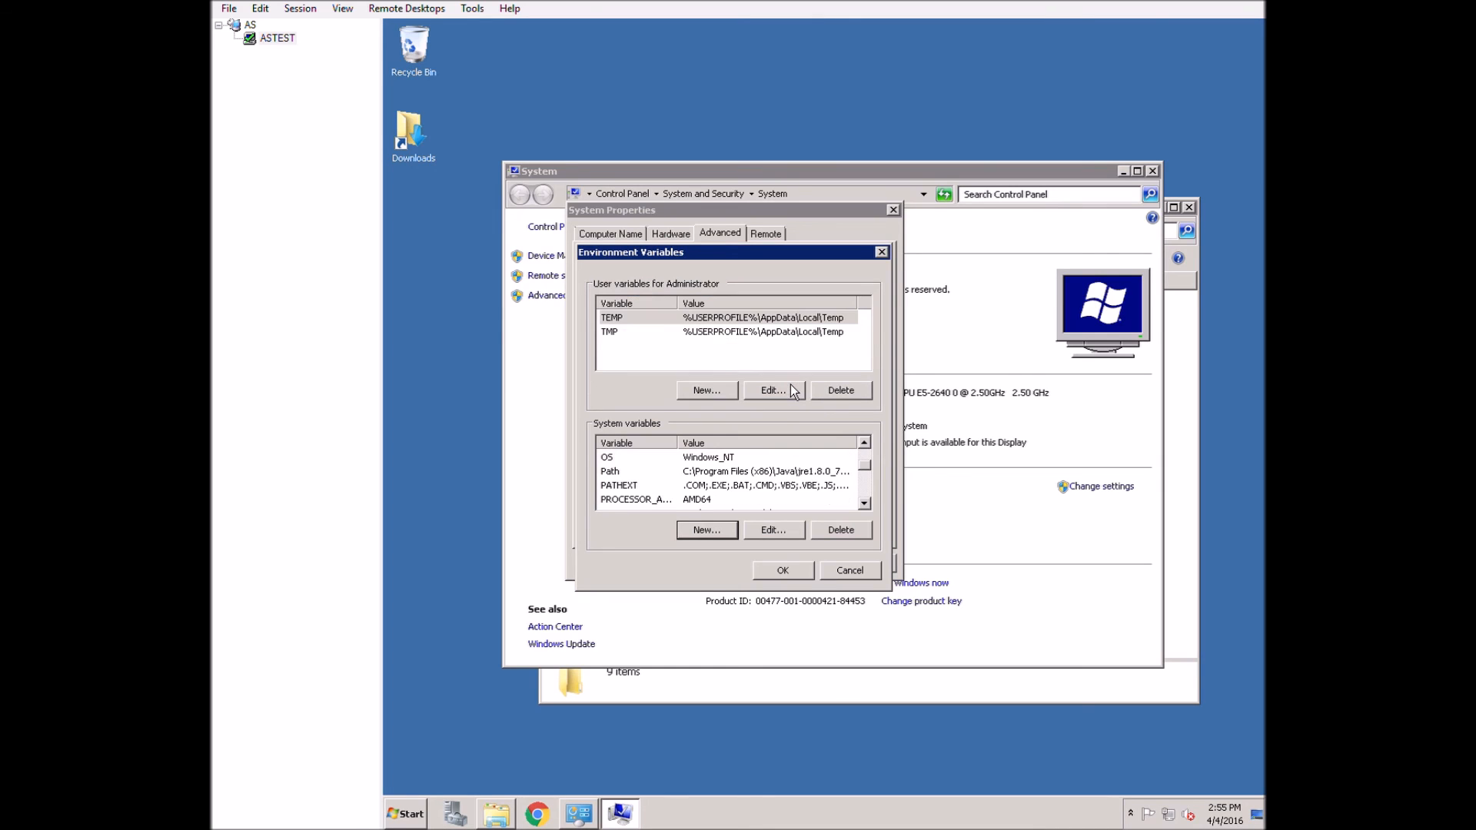
pyautogui.click(796, 575)
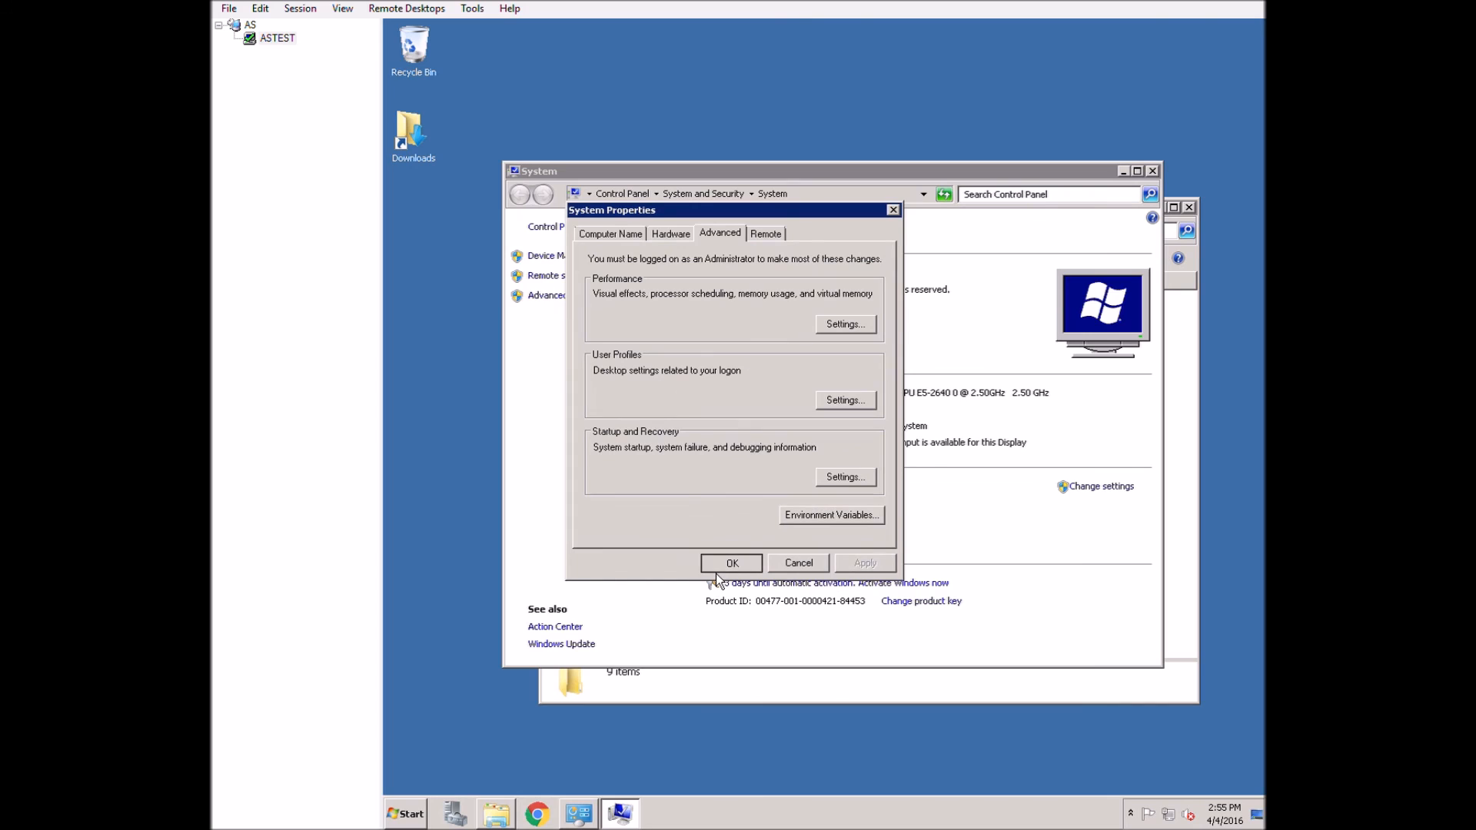
pyautogui.click(716, 570)
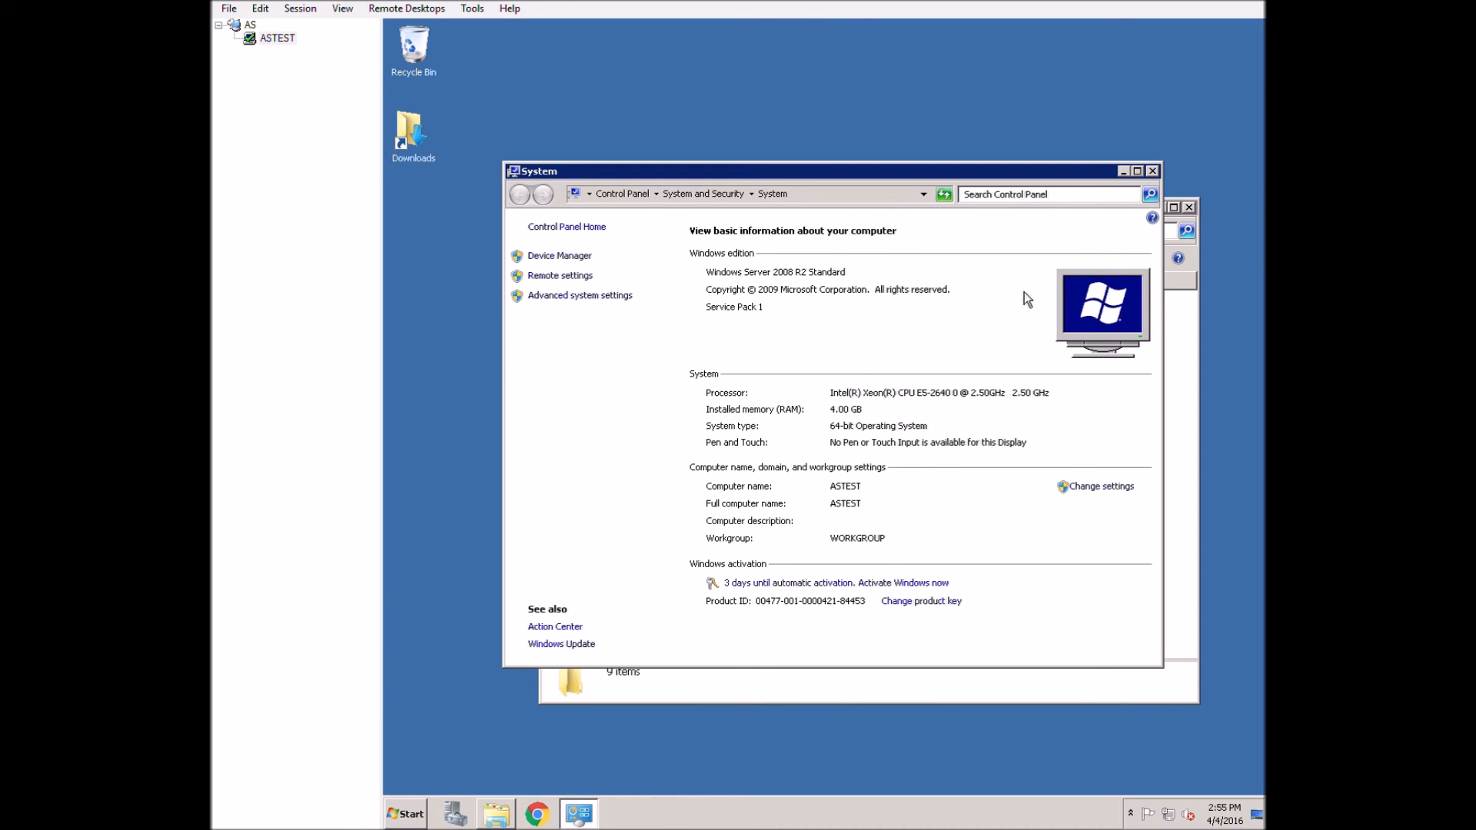
# Restart the server as Other (Planned), entering a single period as the shutdown comment
pyautogui.click(405, 813)
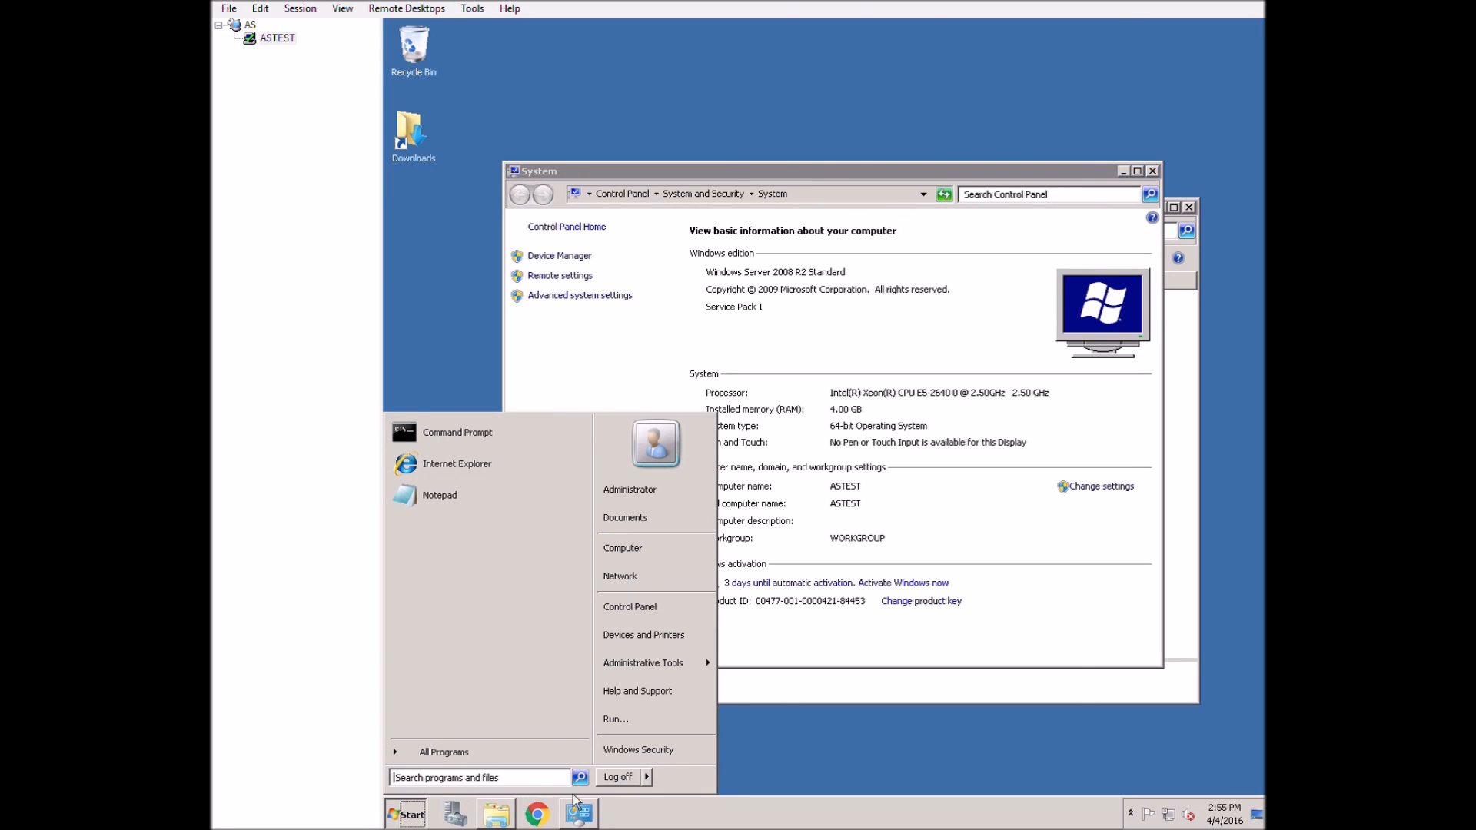
pyautogui.click(694, 778)
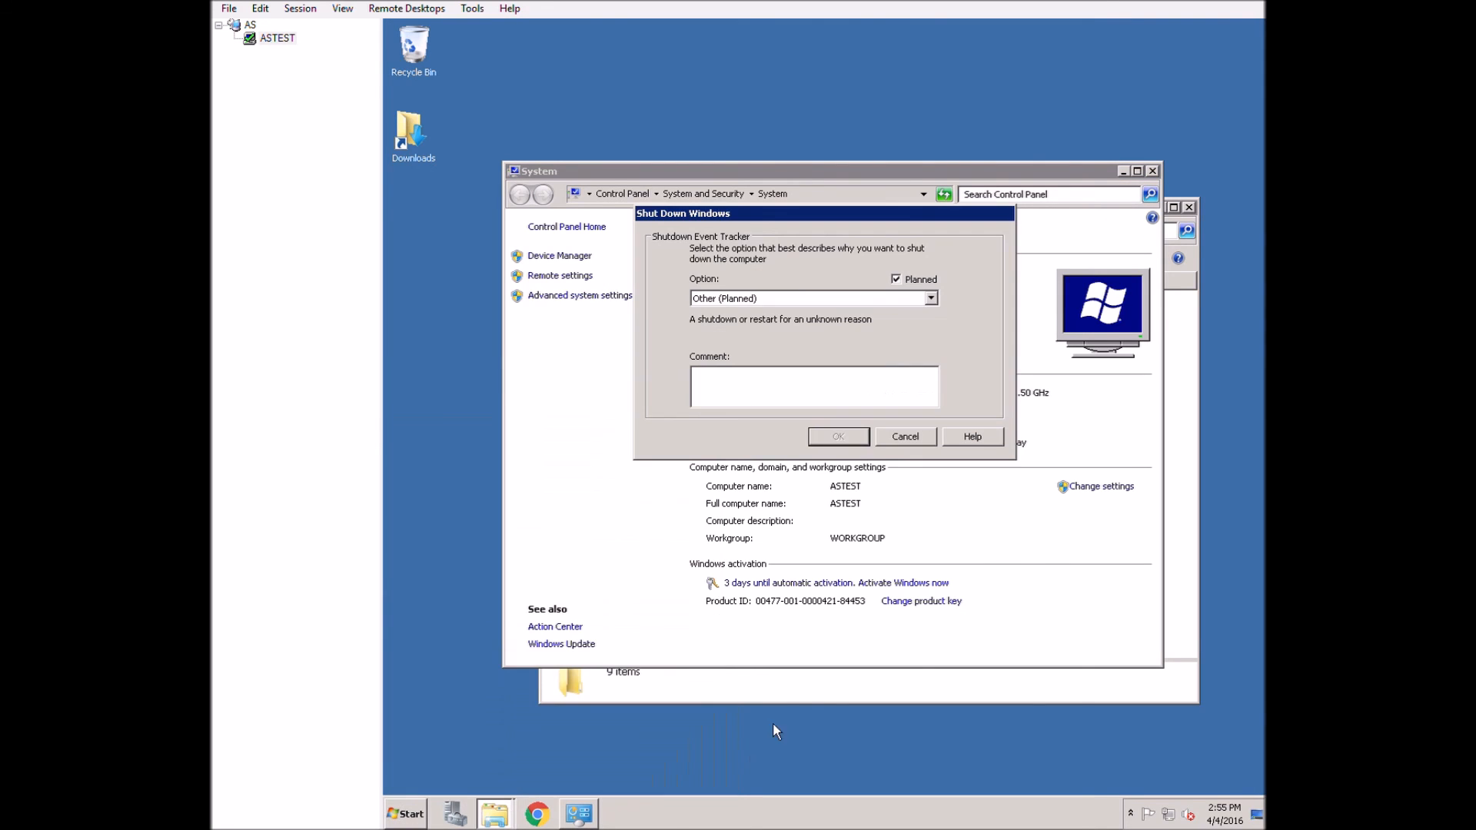
pyautogui.write('.')
pyautogui.press('Return')
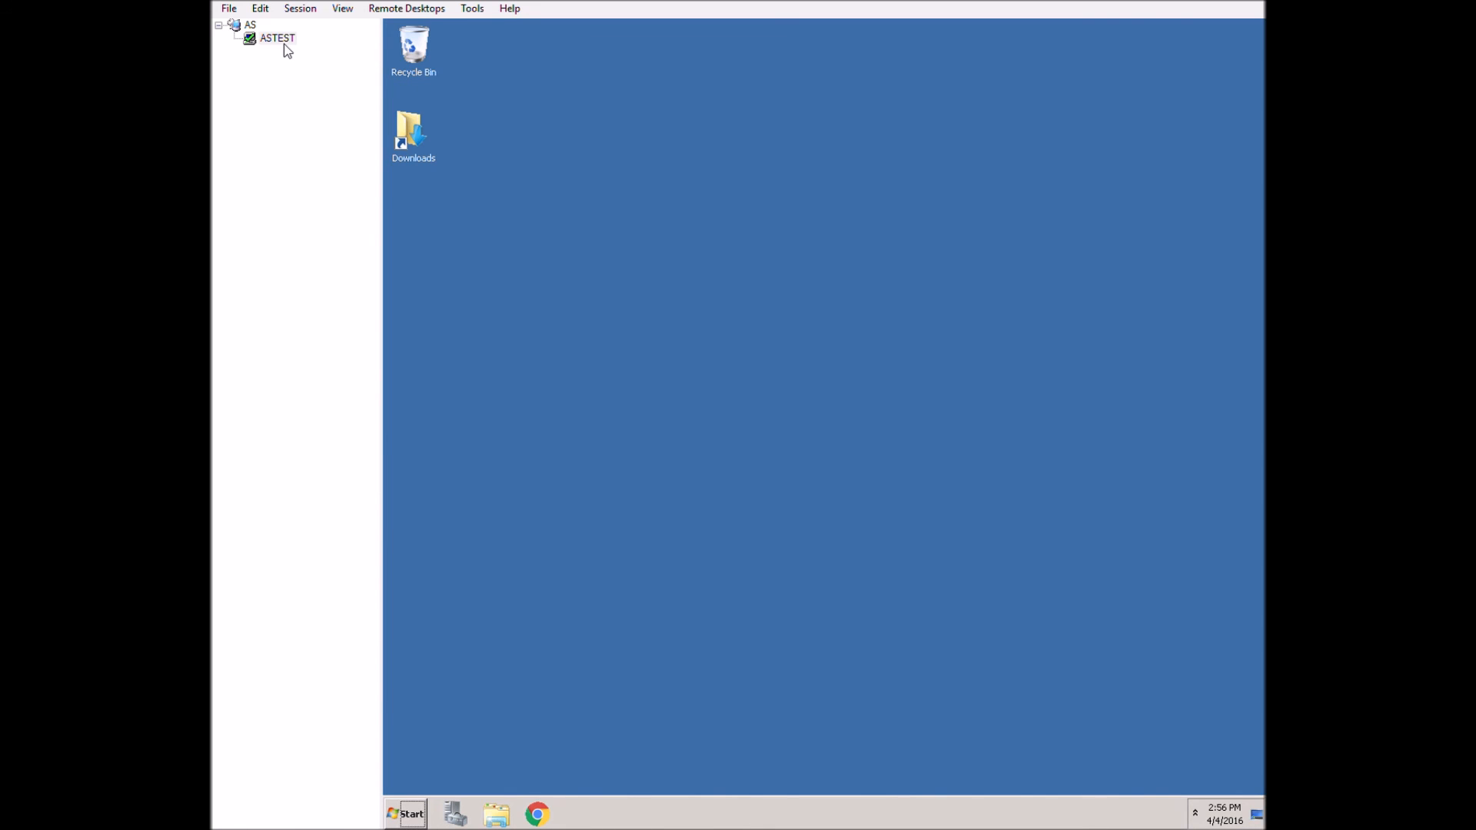
# Start the MySQL 5.7 Command Line Client and log in with the MySQL root password
pyautogui.click(408, 814)
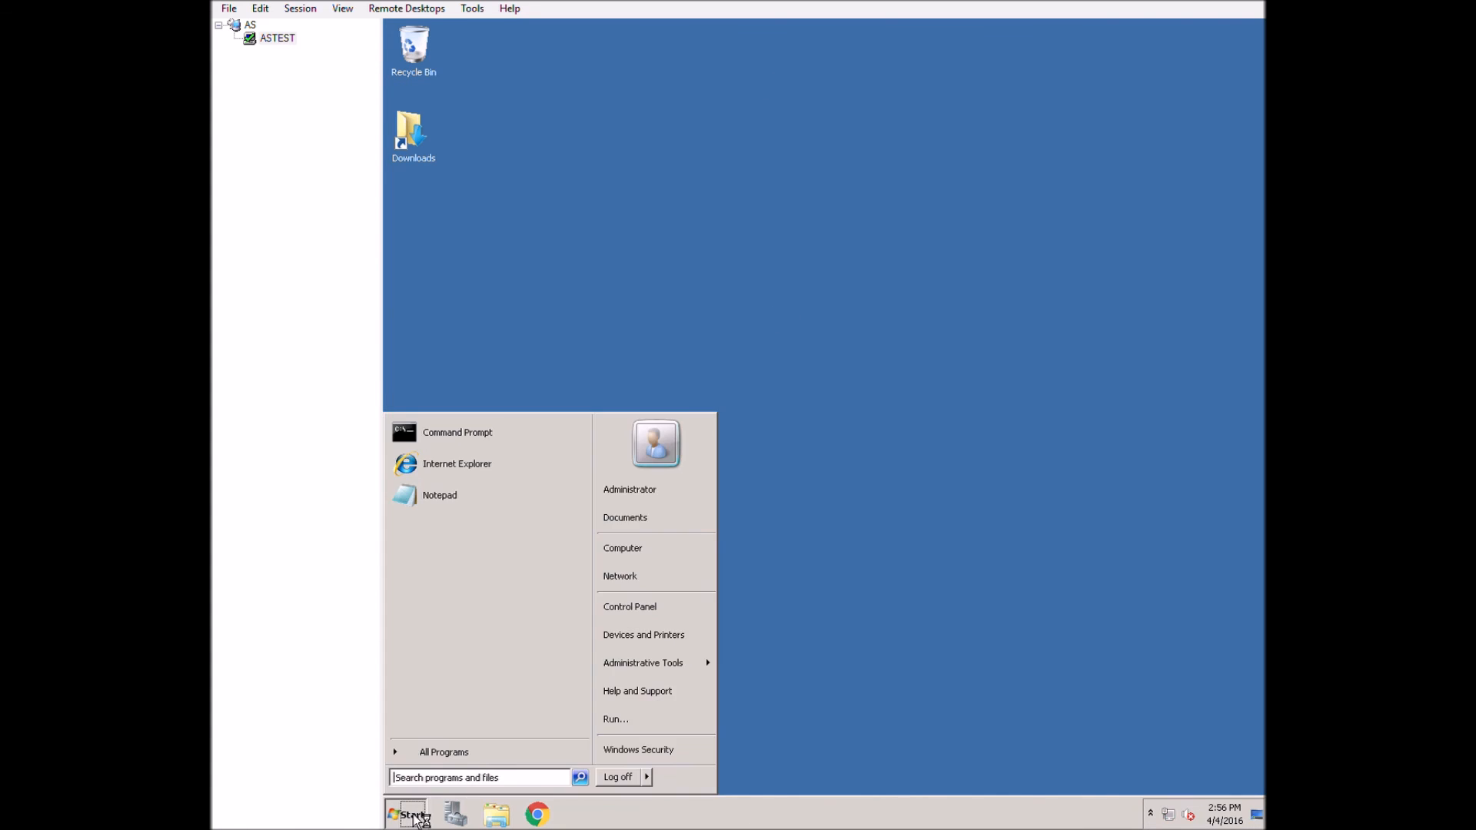
pyautogui.click(454, 757)
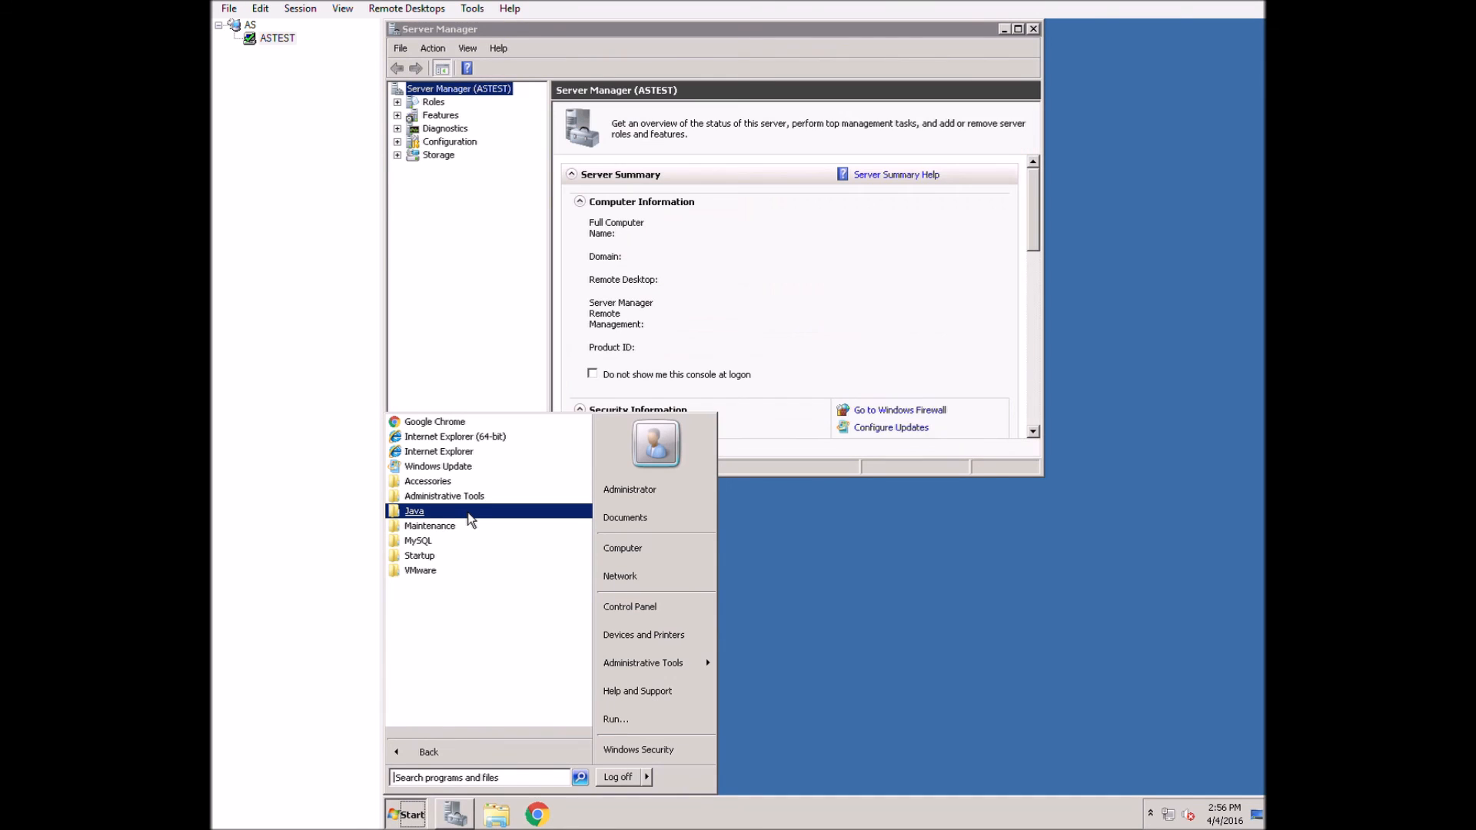
pyautogui.click(425, 545)
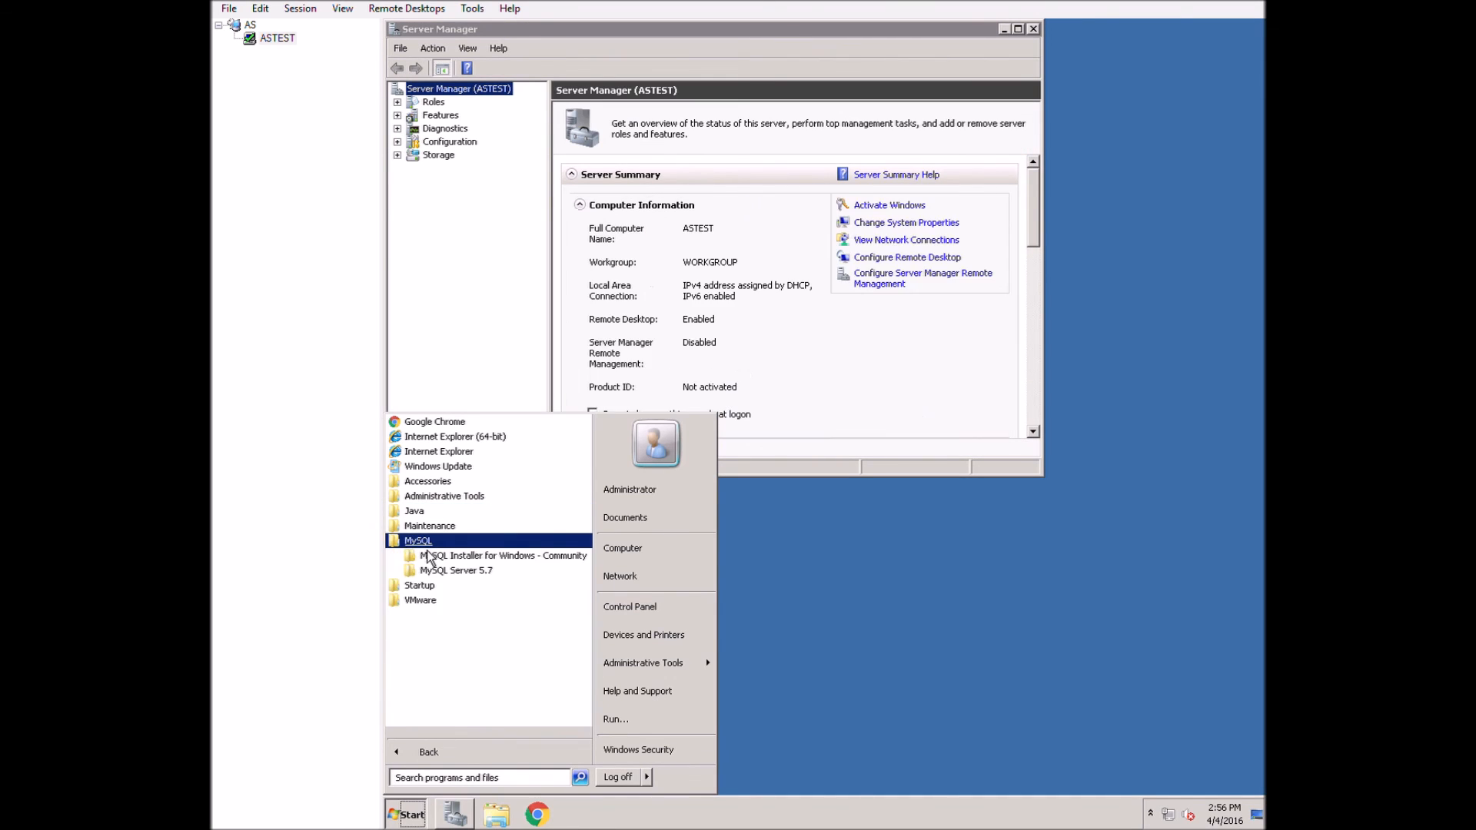
pyautogui.click(477, 574)
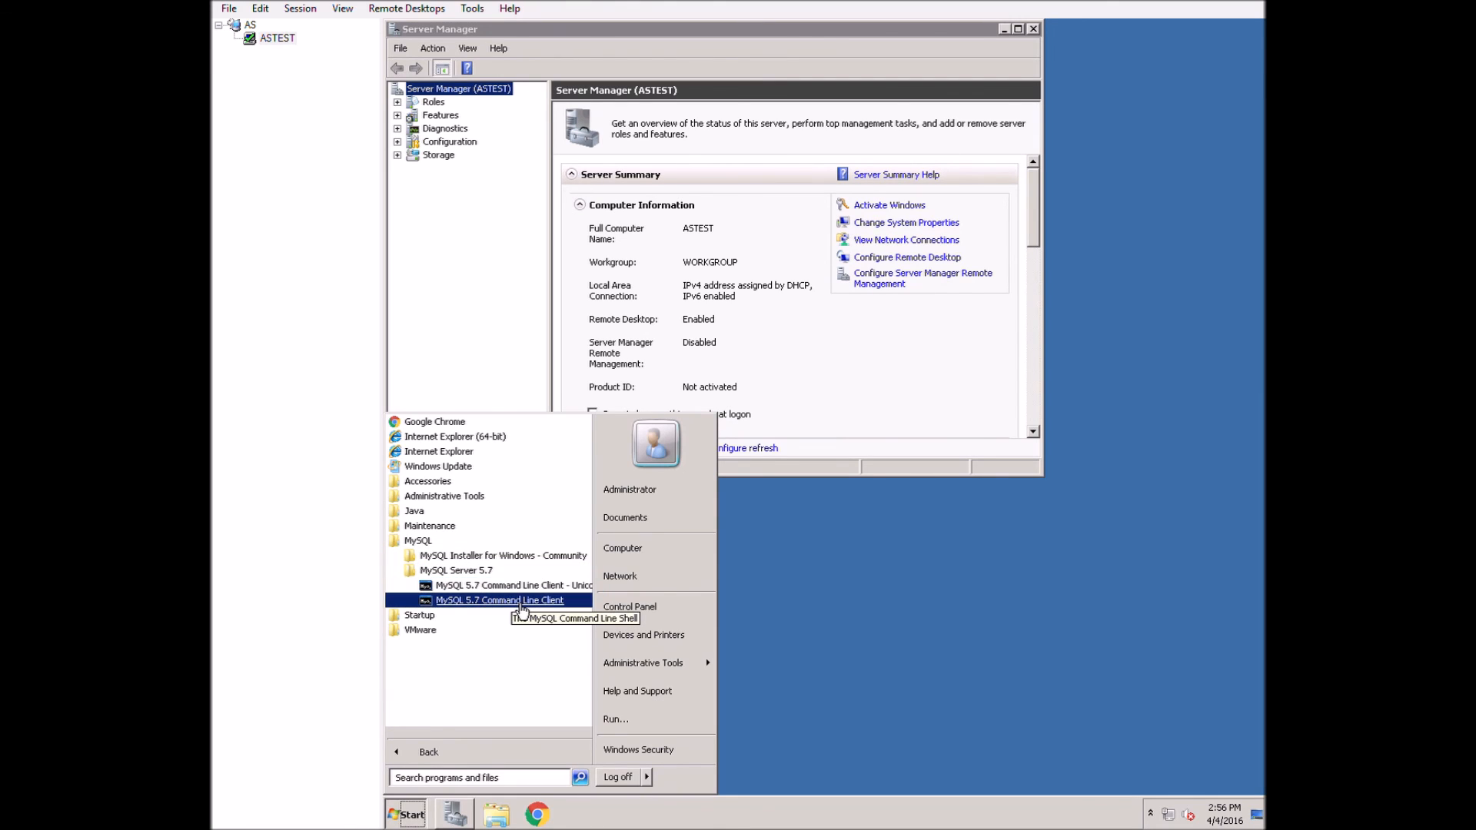
pyautogui.click(521, 601)
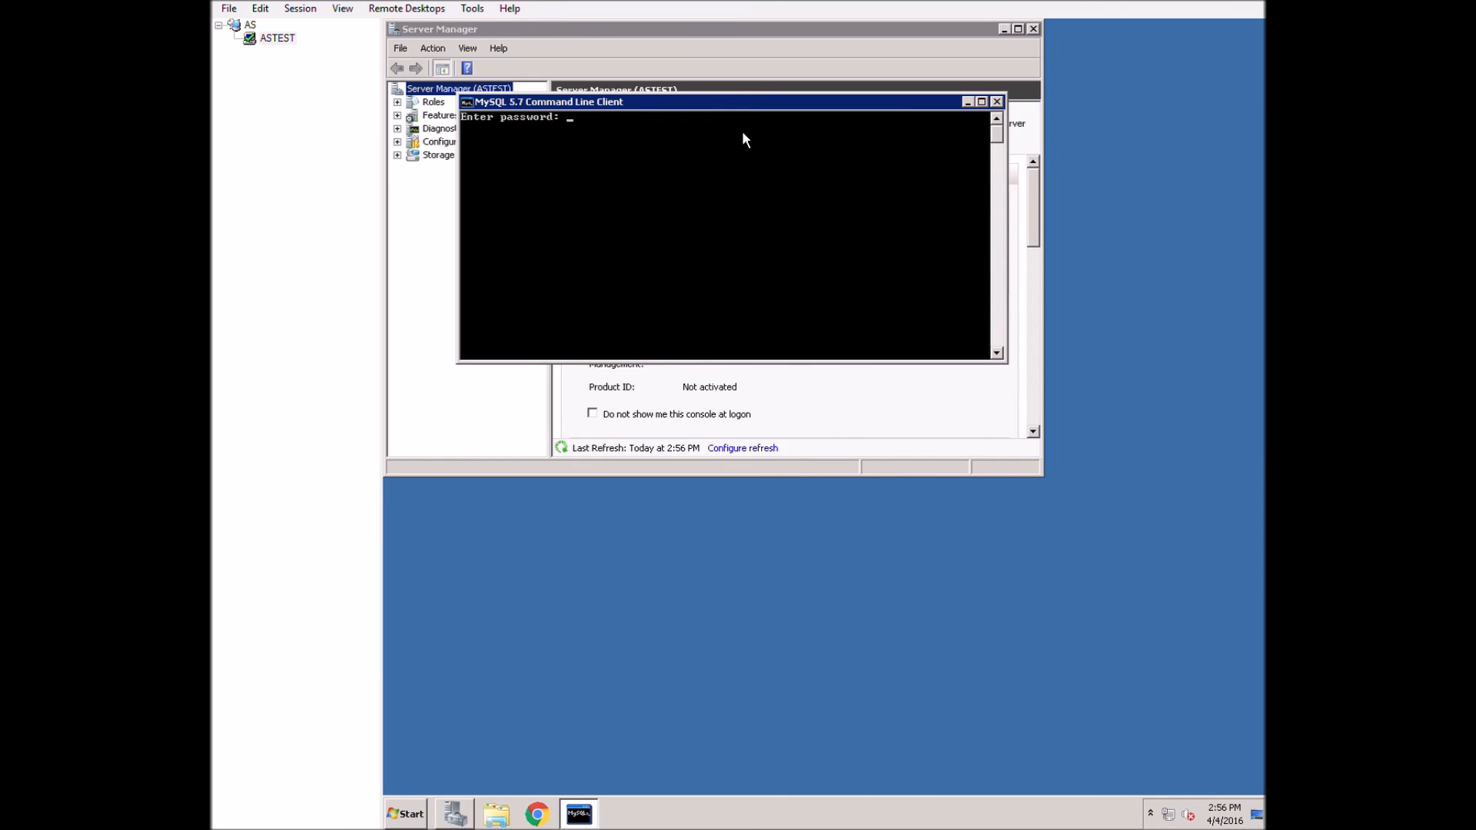
pyautogui.write('****')
pyautogui.press('Return')
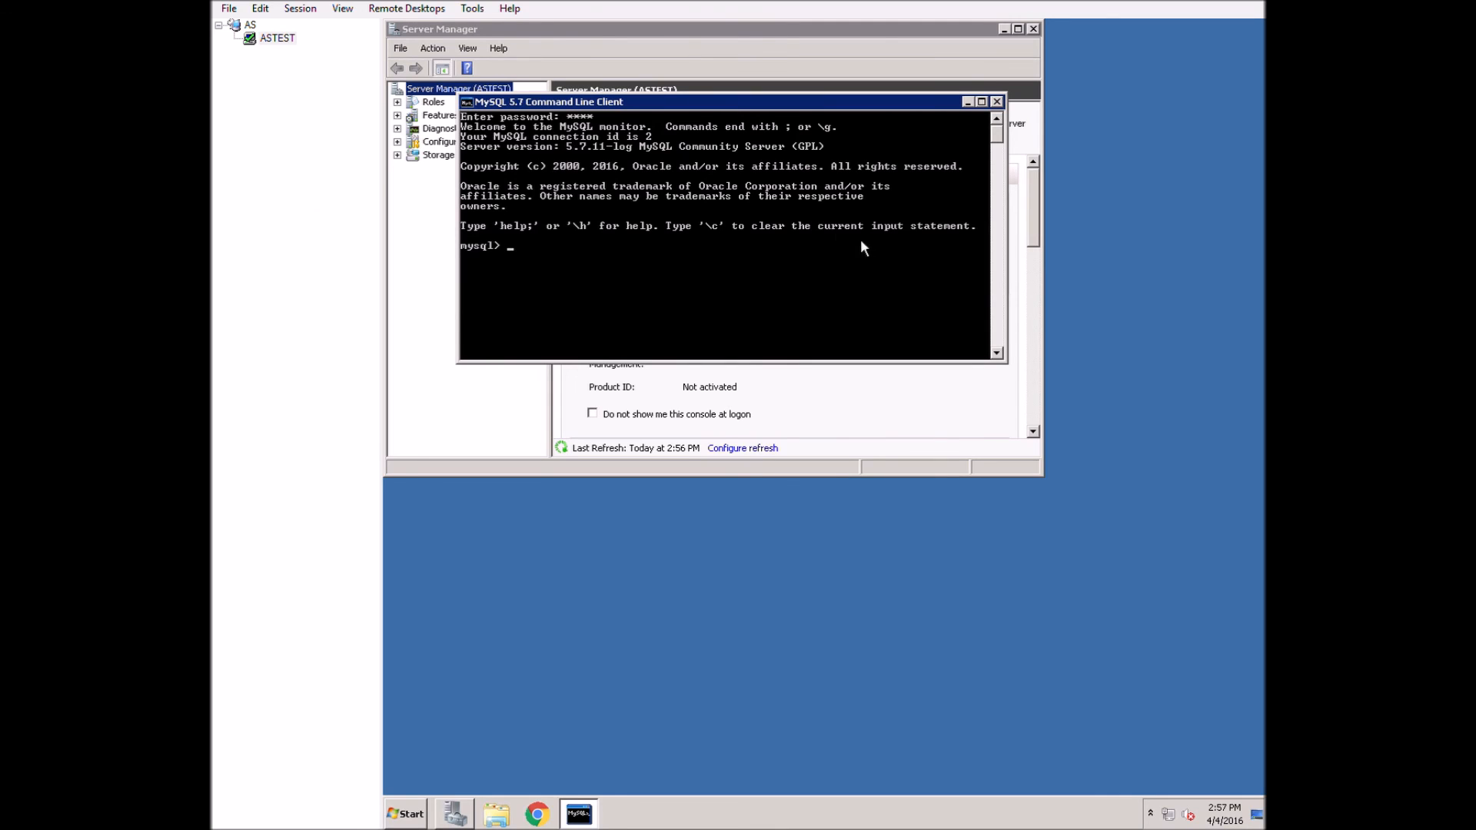
# Paste and run the statement "create database archivesspace default character set utf8;", removing the stray trailing quote
pyautogui.click(467, 101)
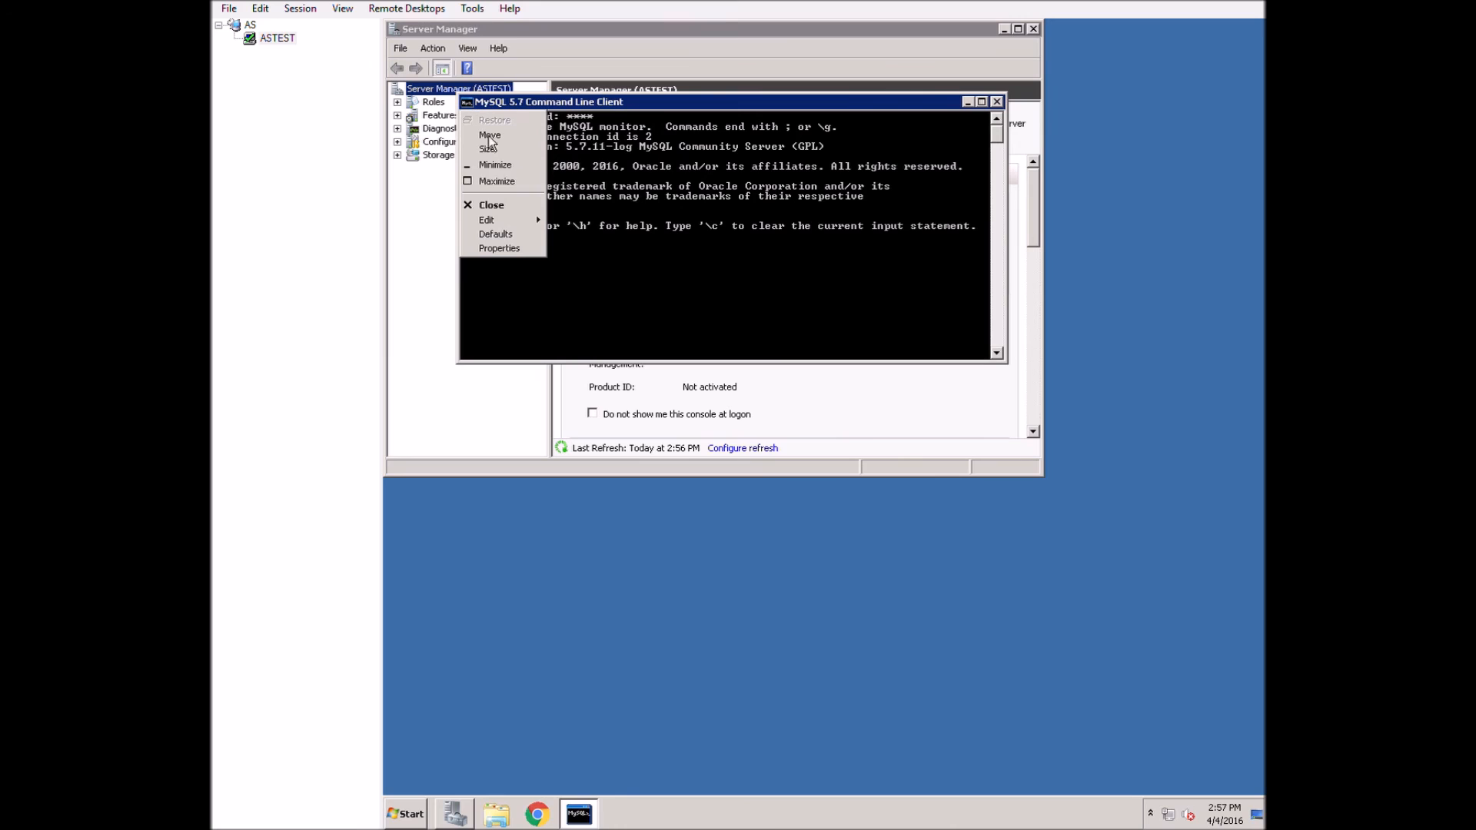
pyautogui.moveTo(524, 220)
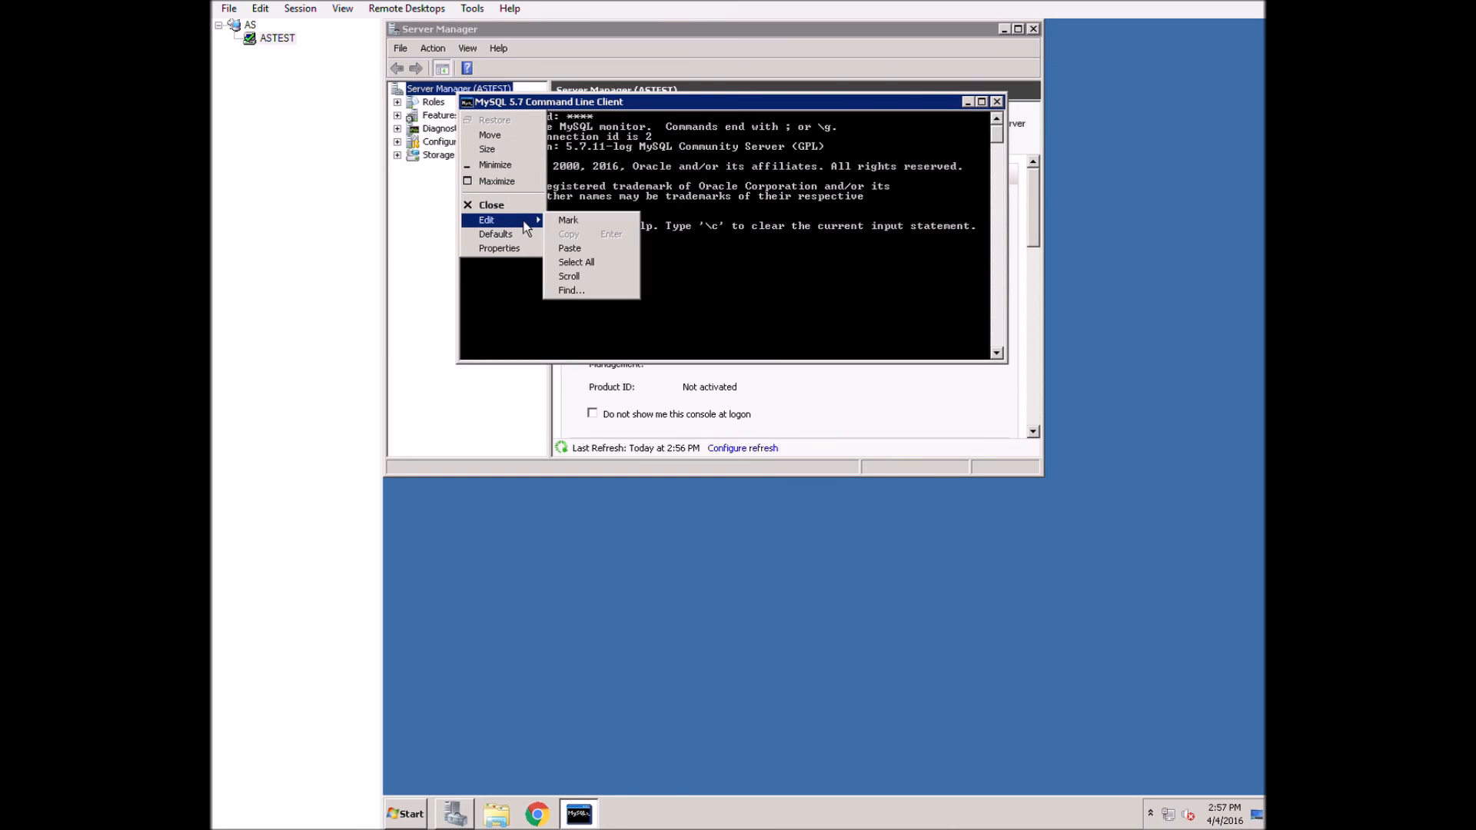
pyautogui.click(592, 254)
pyautogui.press('BackSpace')
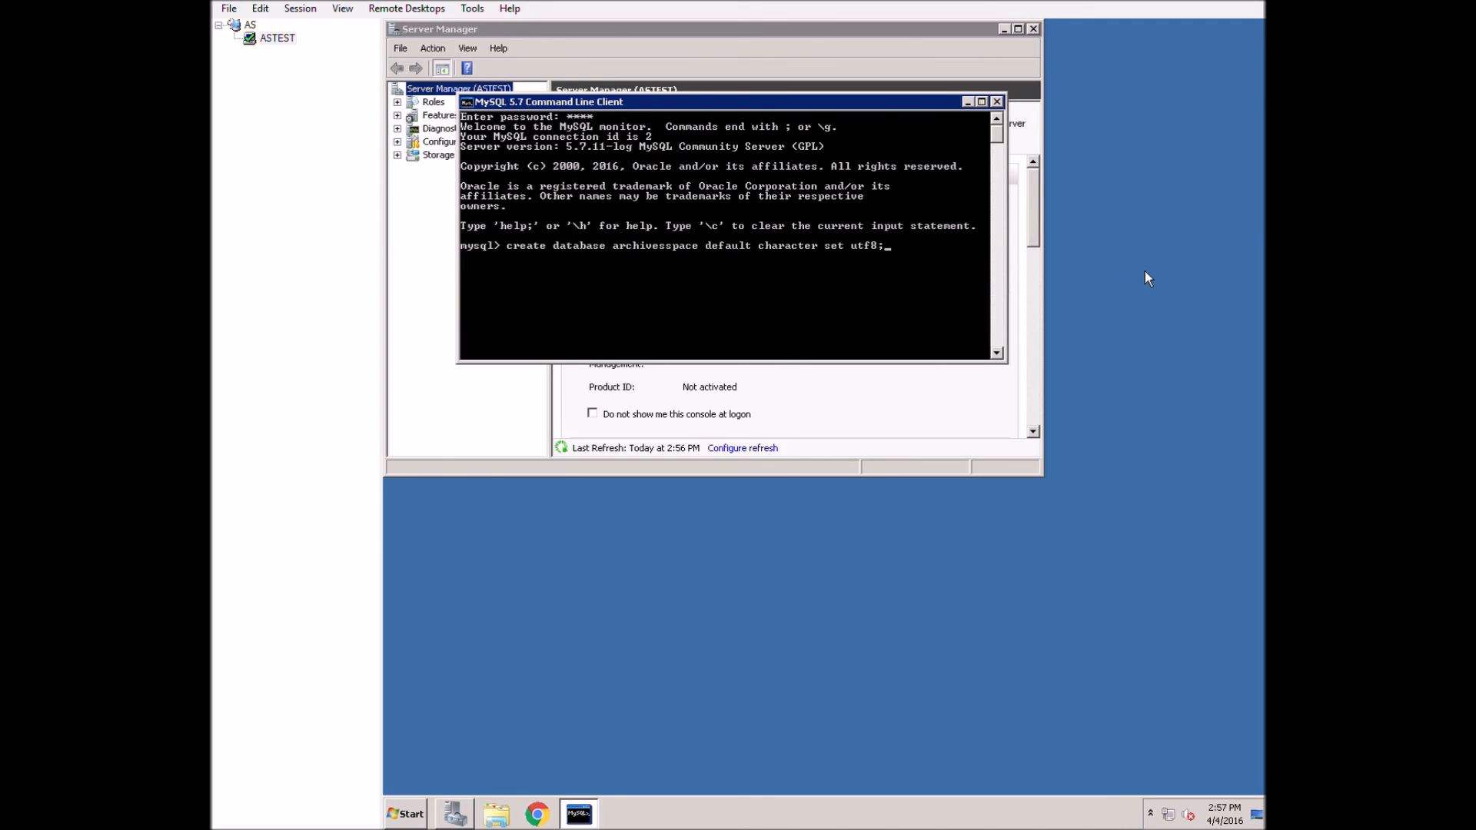
pyautogui.press('Return')
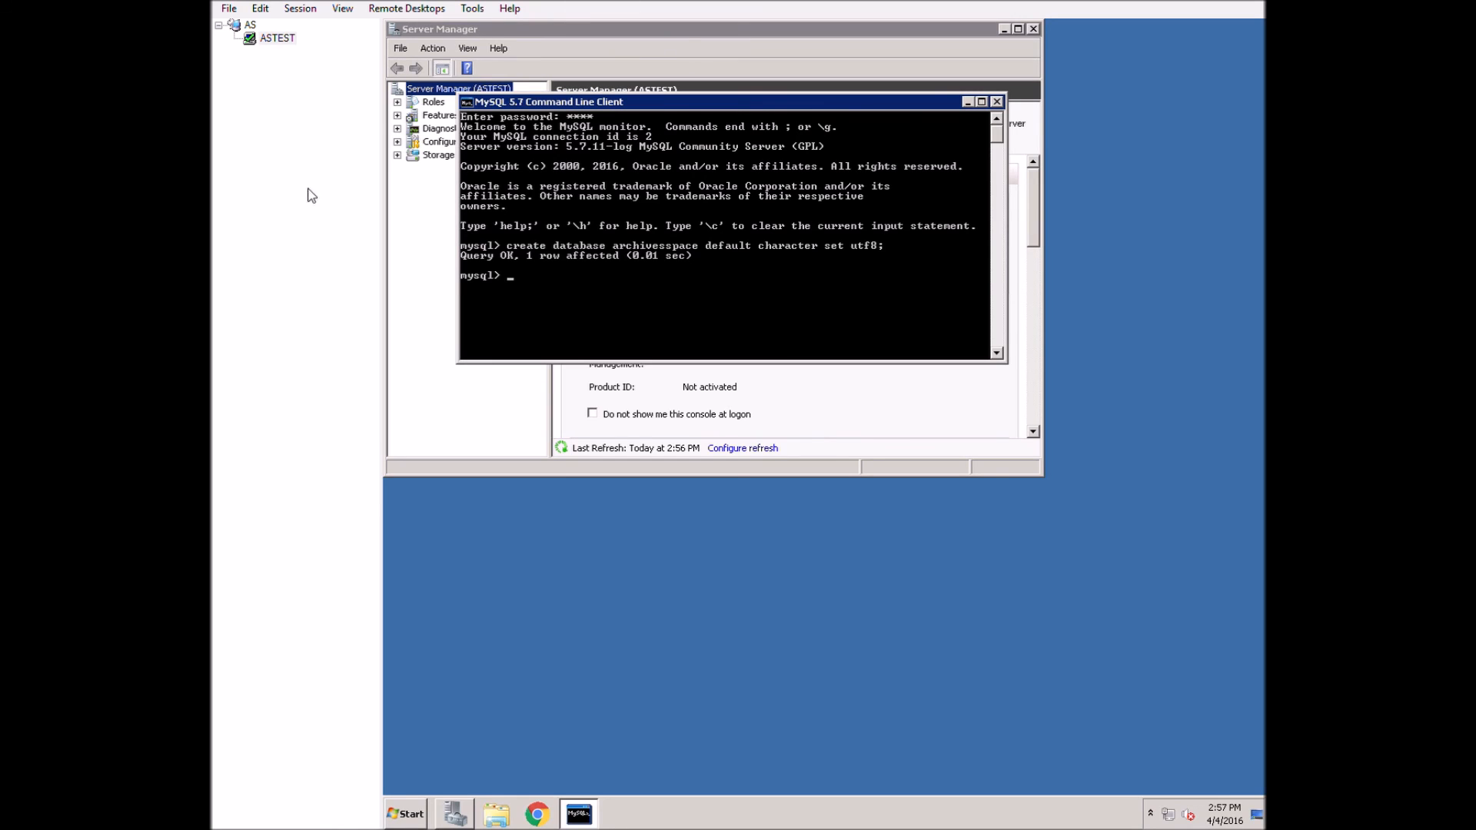
# Paste and run the statement granting all on archivesspace.* to 'as'@'localhost', identified by the database user's password, without the stray trailing quote
pyautogui.click(466, 102)
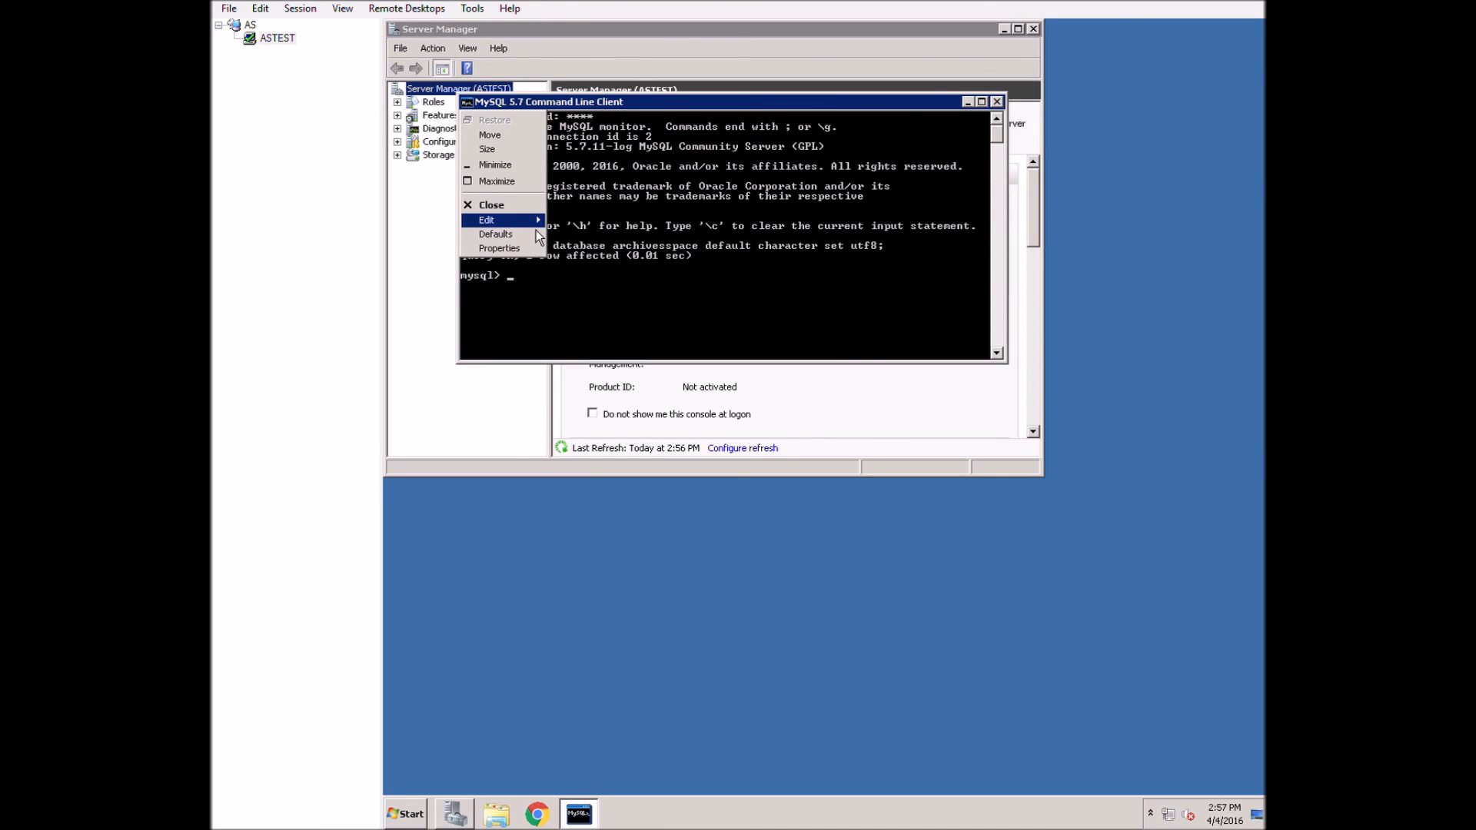
pyautogui.moveTo(537, 225)
pyautogui.click(602, 255)
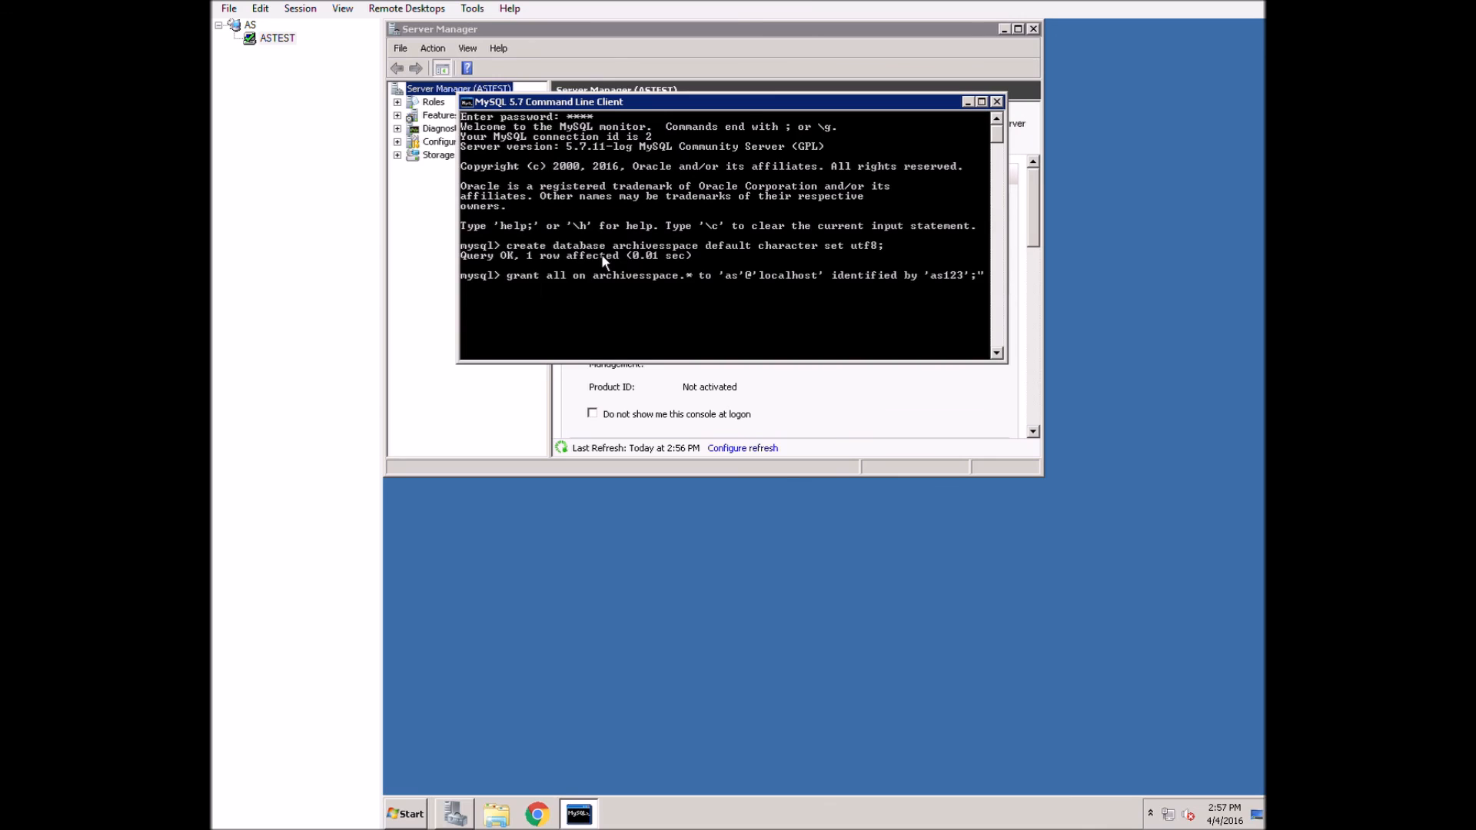
pyautogui.press('BackSpace')
pyautogui.press('Return')
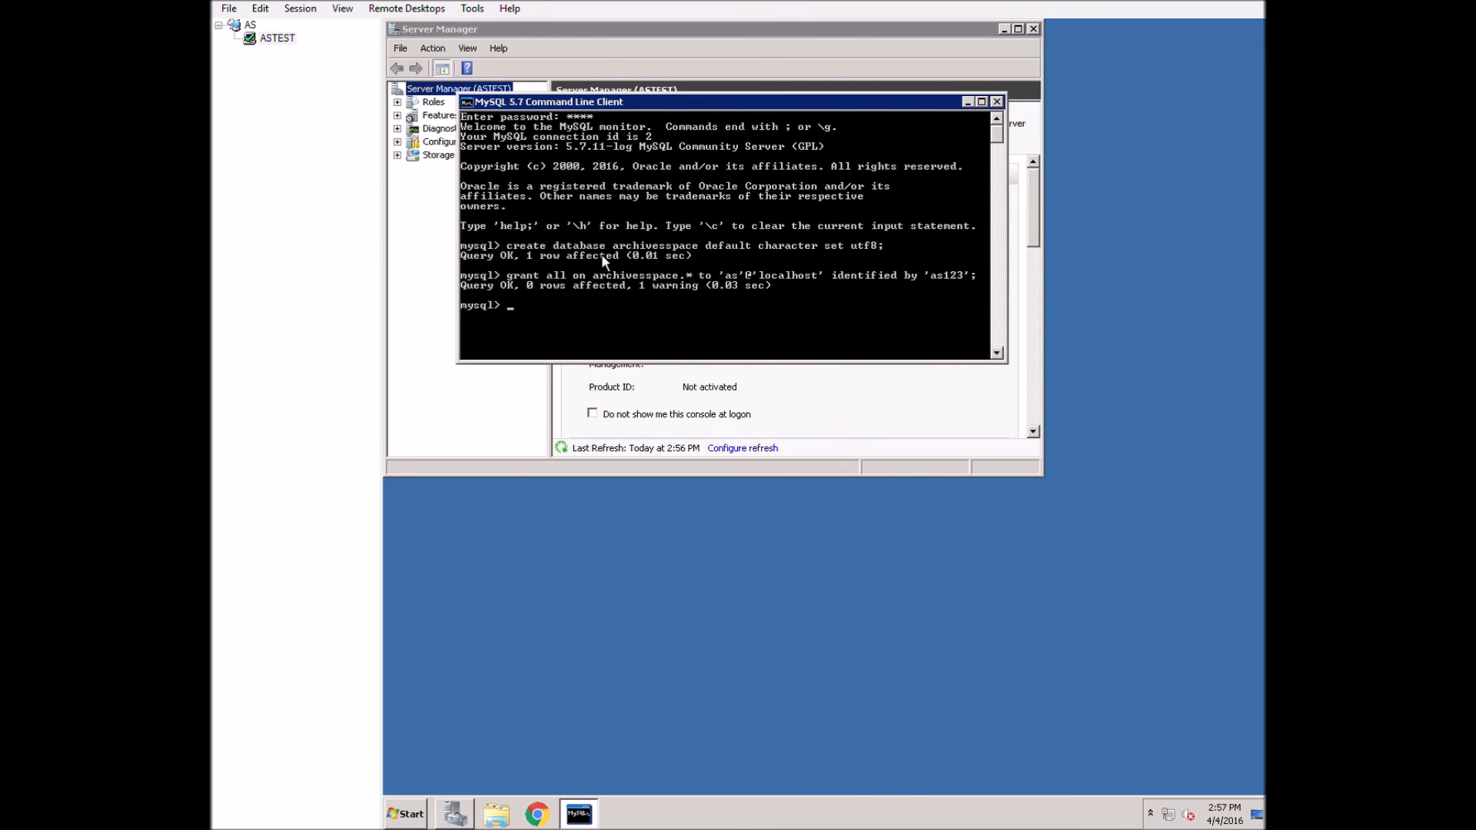
# Exit the MySQL command line client and close Server Manager
pyautogui.write('exit')
pyautogui.press('Return')
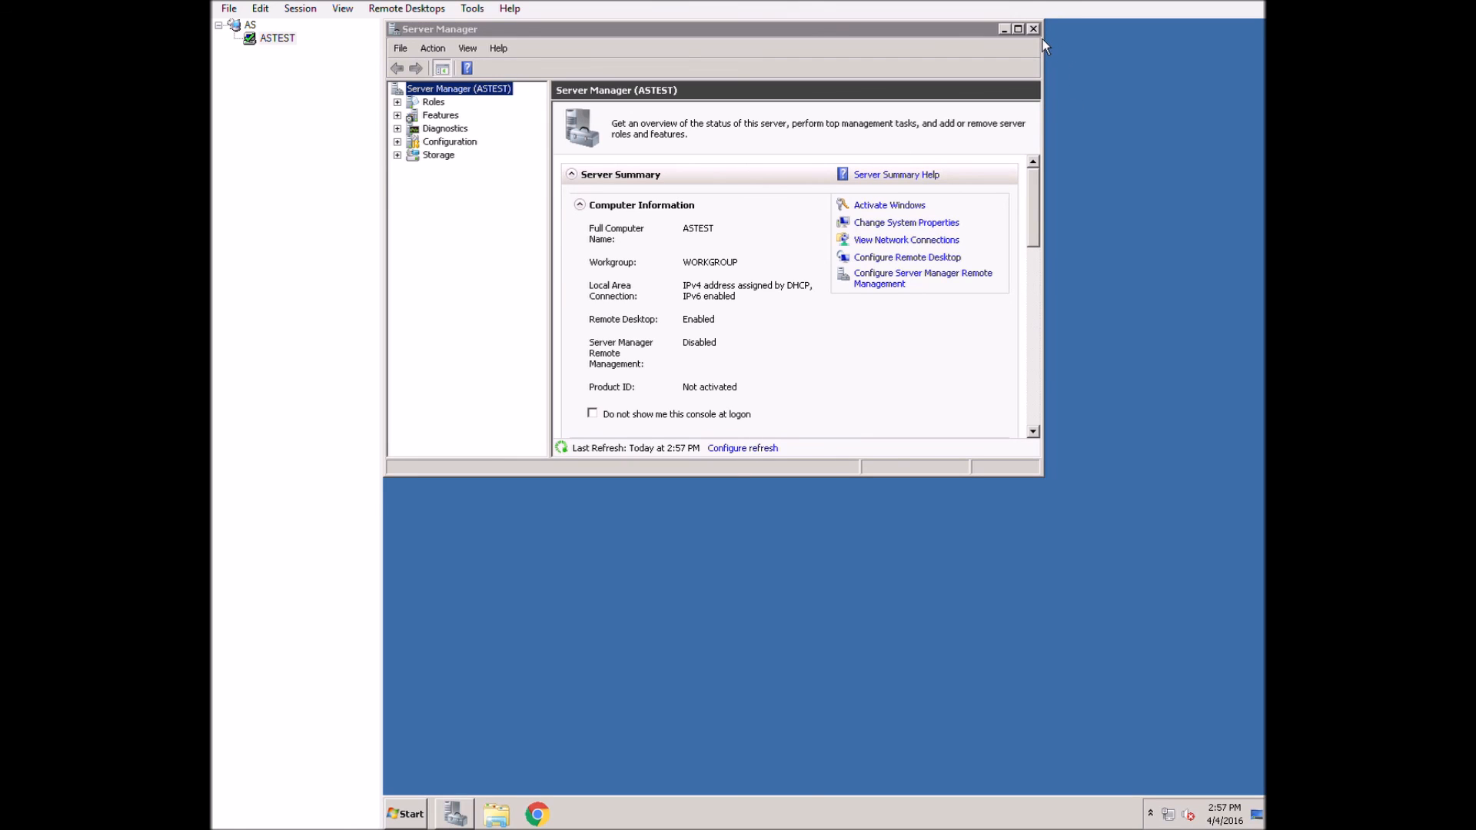
pyautogui.hotkey('alt', 'F4')
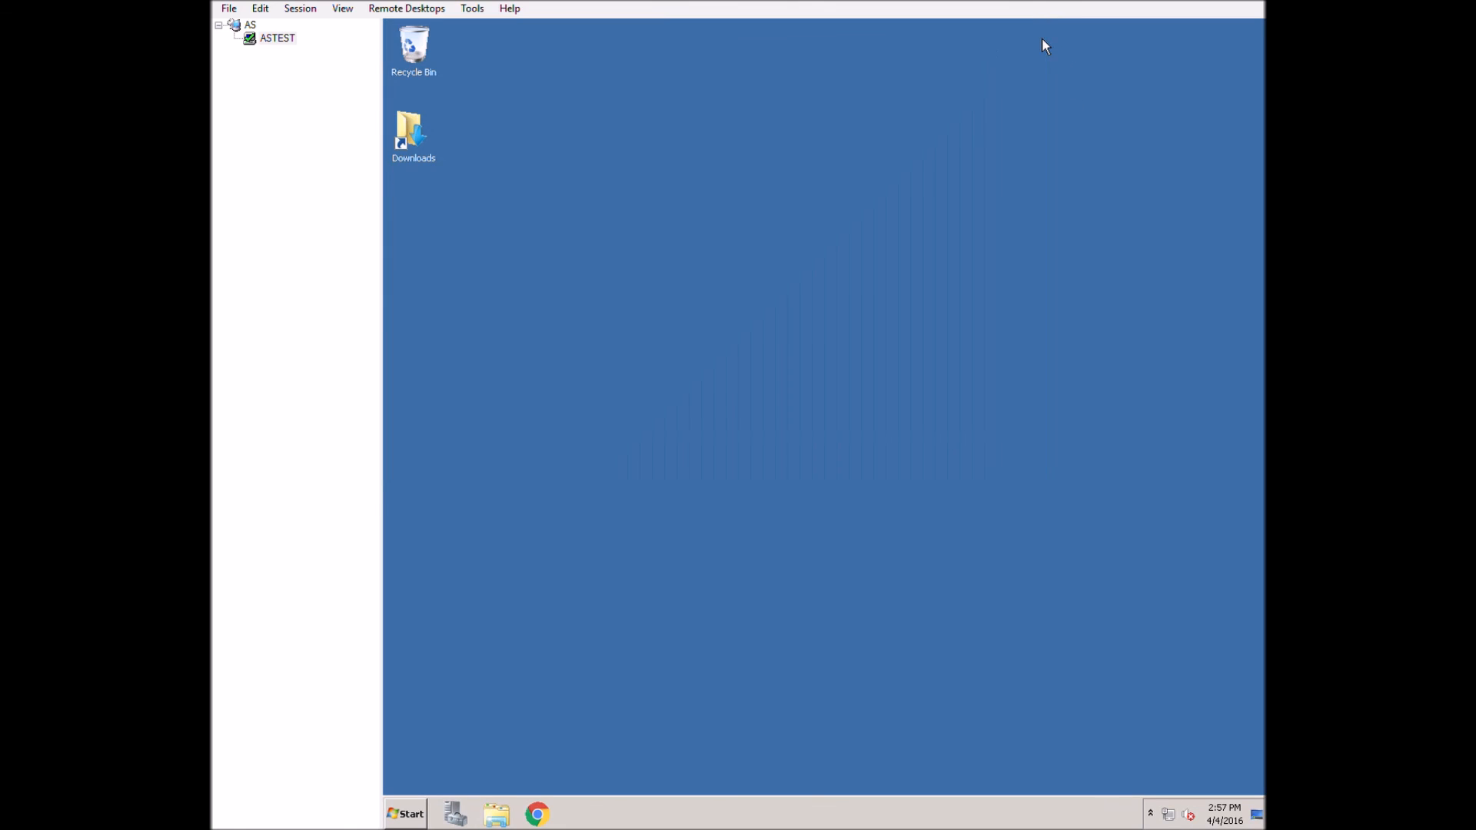
# Open the root of Local Disk (C:) in a file browser window
pyautogui.click(407, 814)
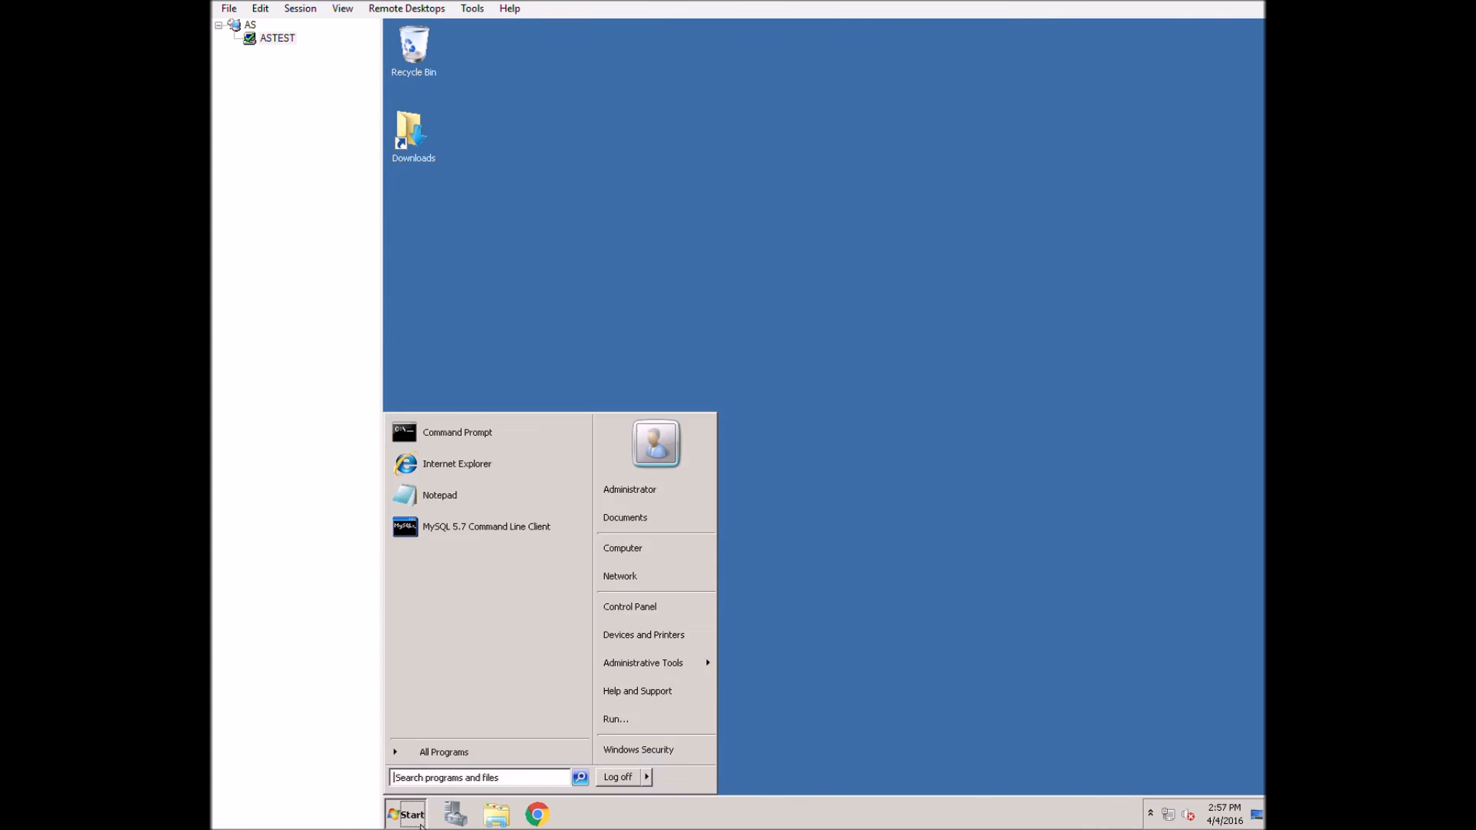
pyautogui.click(648, 567)
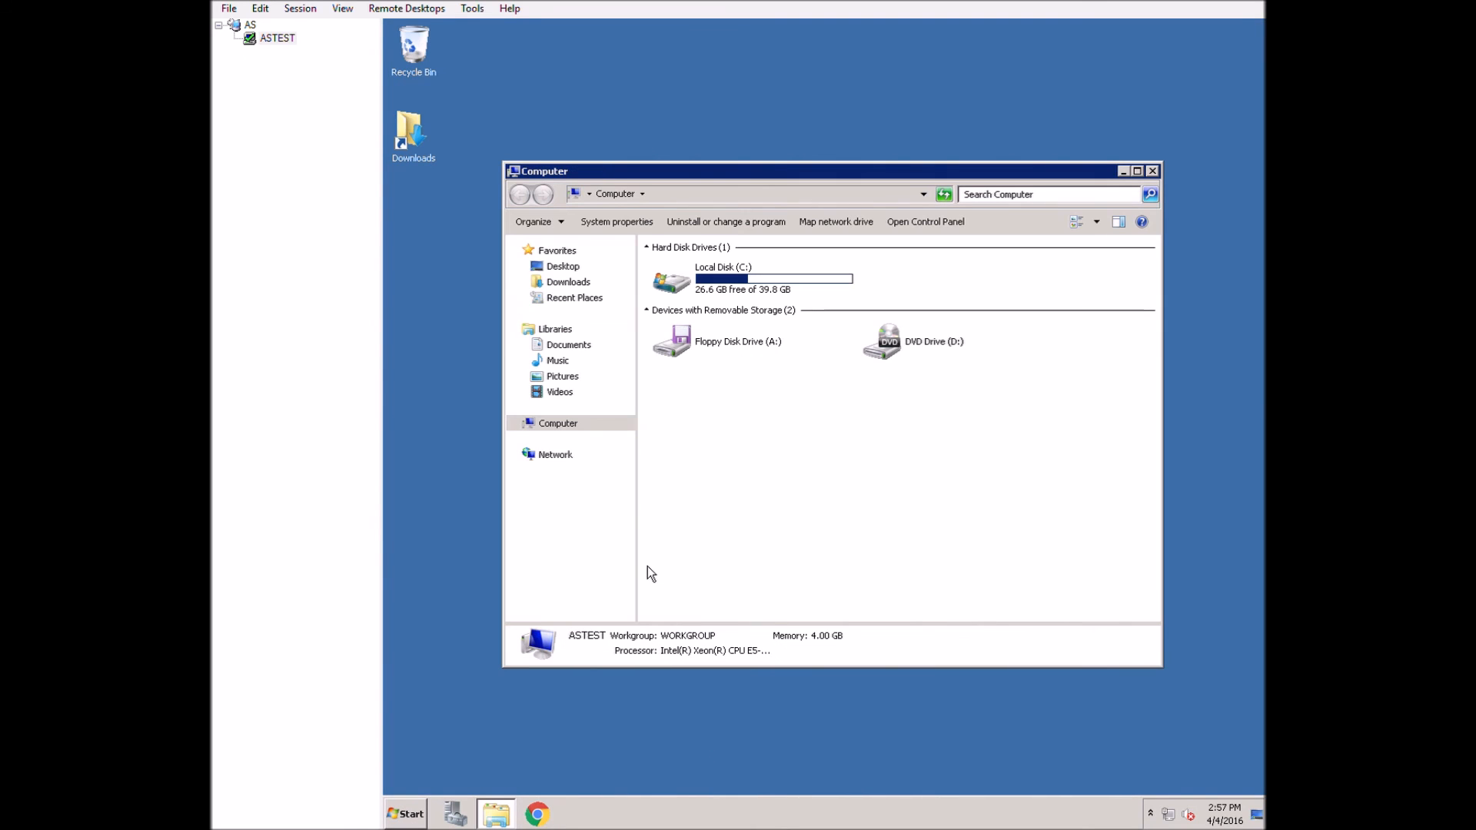
pyautogui.doubleClick(746, 289)
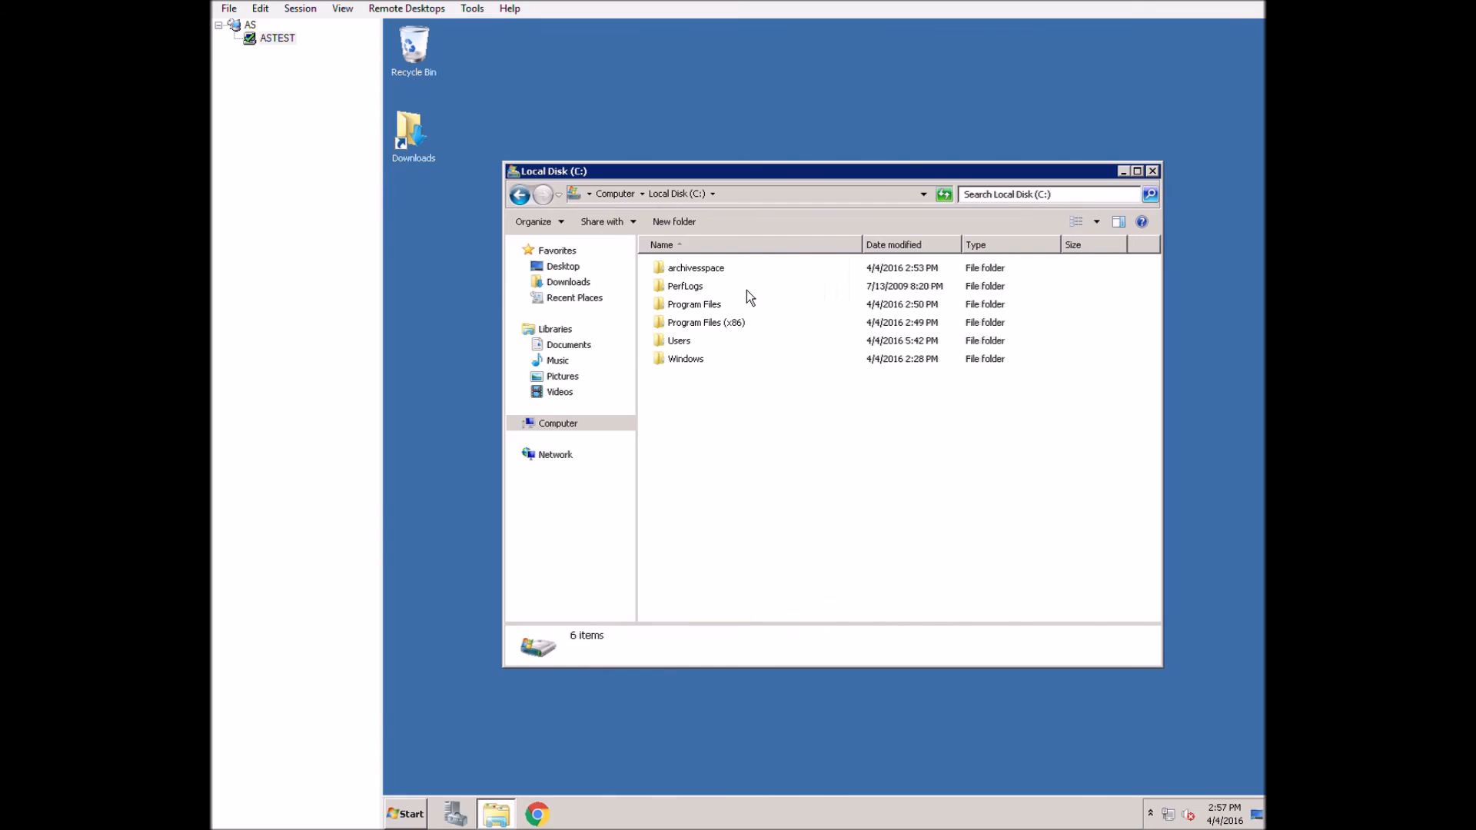
# Open config.rb from C:\archivesspace\config in WordPad, choosing it from the installed programs
pyautogui.doubleClick(709, 270)
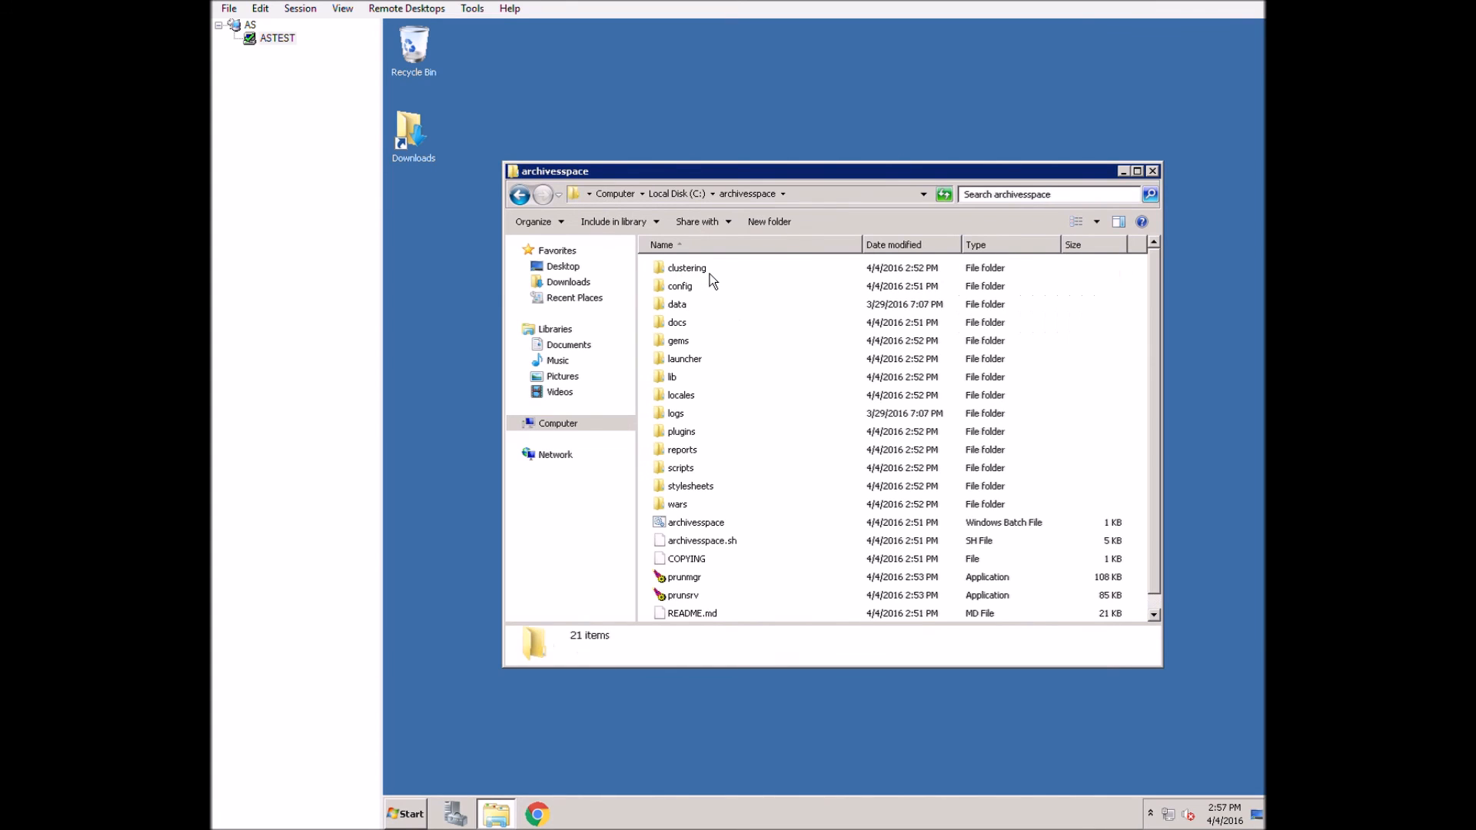
pyautogui.doubleClick(691, 292)
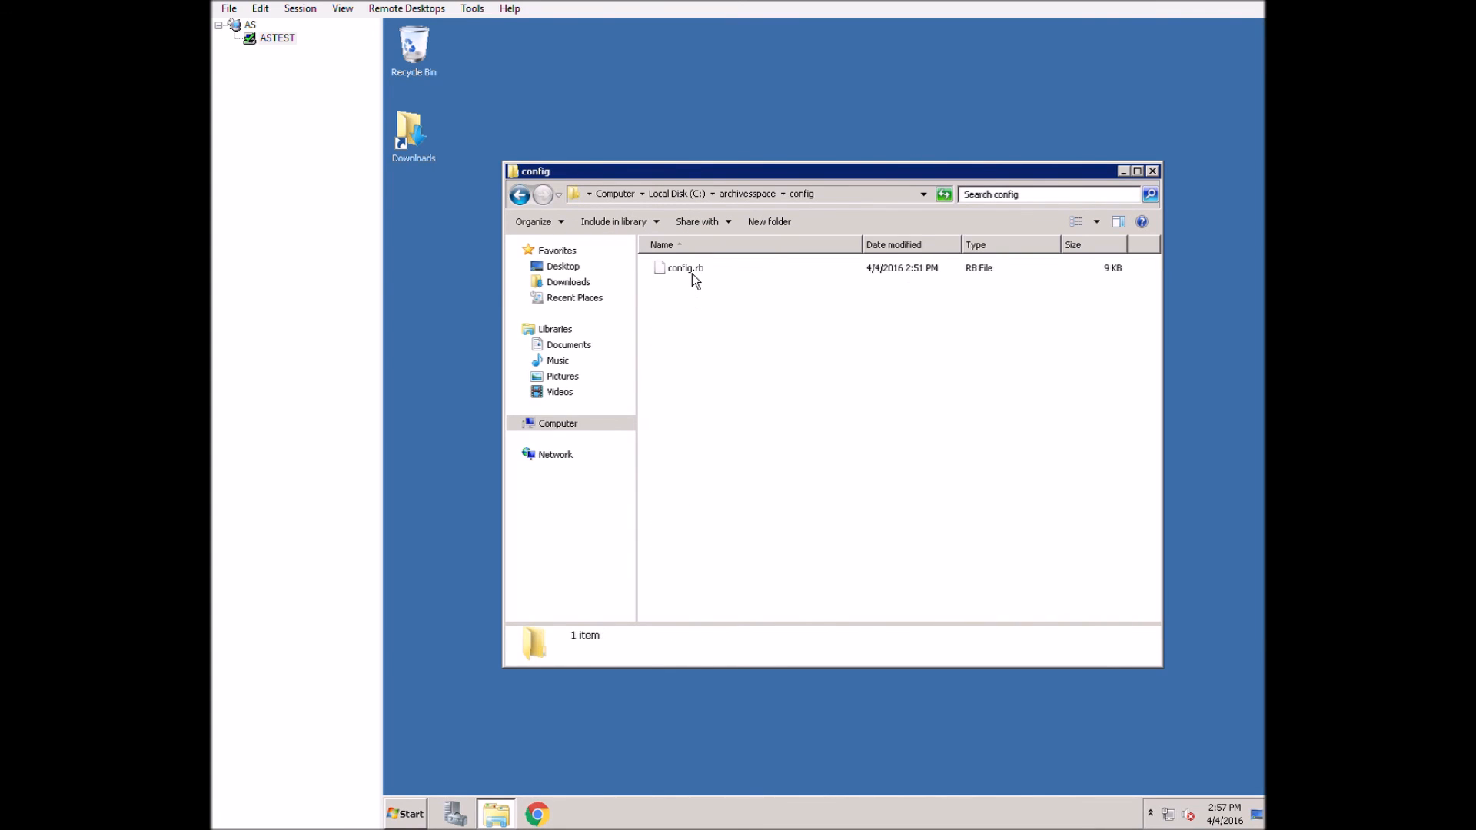
pyautogui.doubleClick(692, 269)
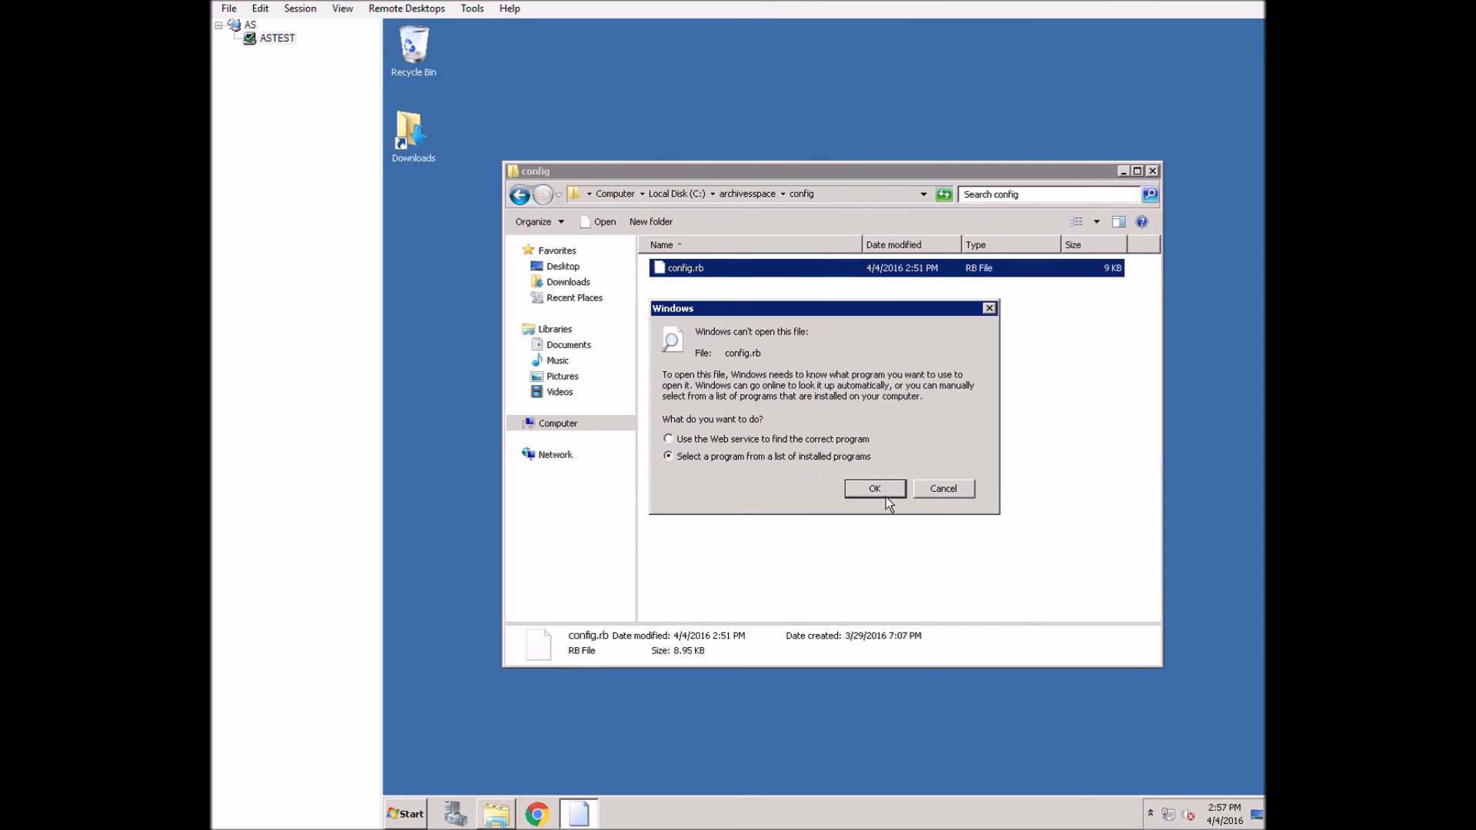
pyautogui.click(886, 498)
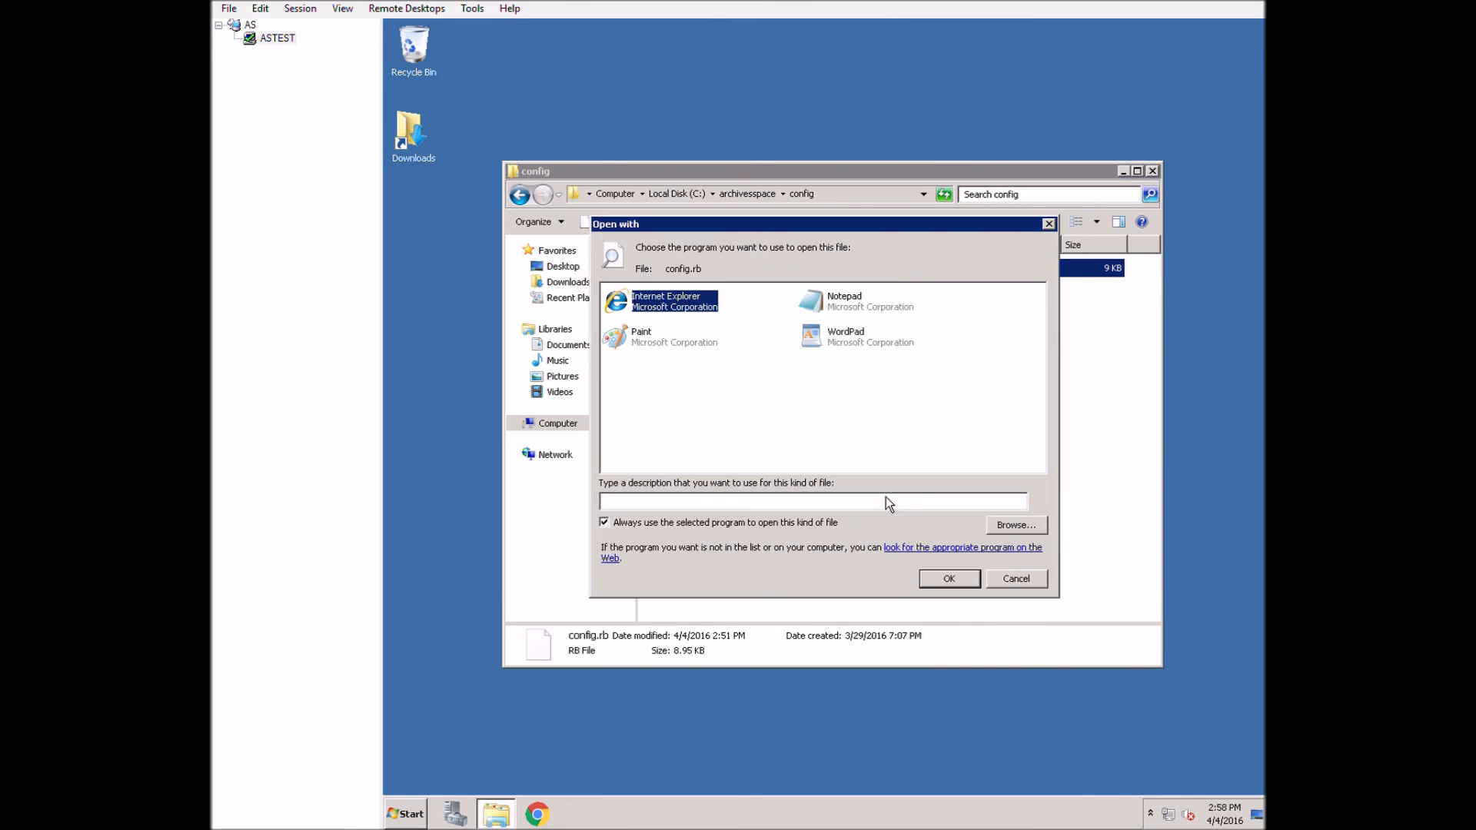
pyautogui.doubleClick(866, 352)
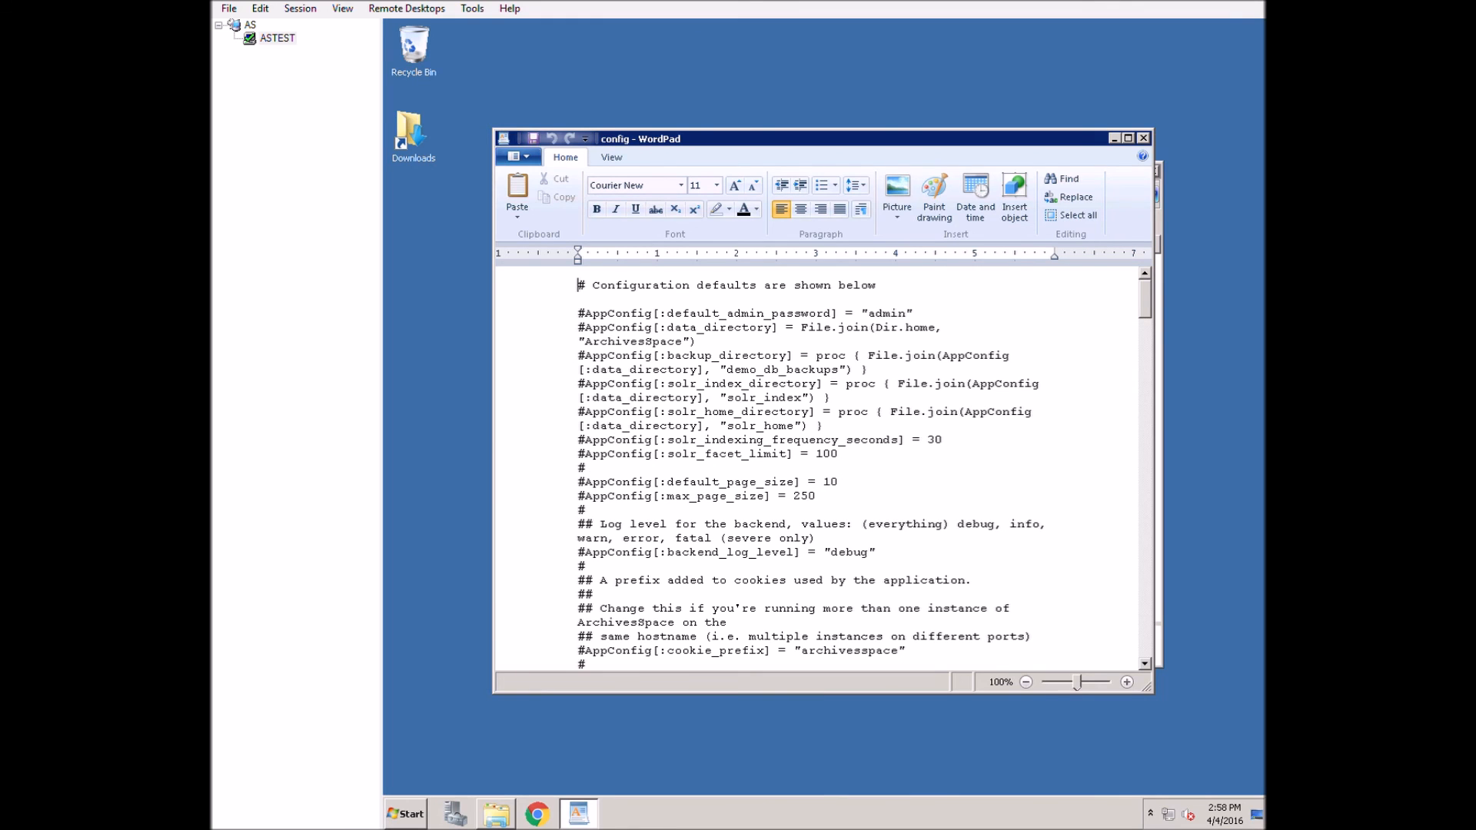
# Find db_url and replace its commented line with the copied MySQL JDBC URL setting for the archivesspace database, including the database user's password
pyautogui.click(853, 440)
pyautogui.scroll(-1, 845, 436)
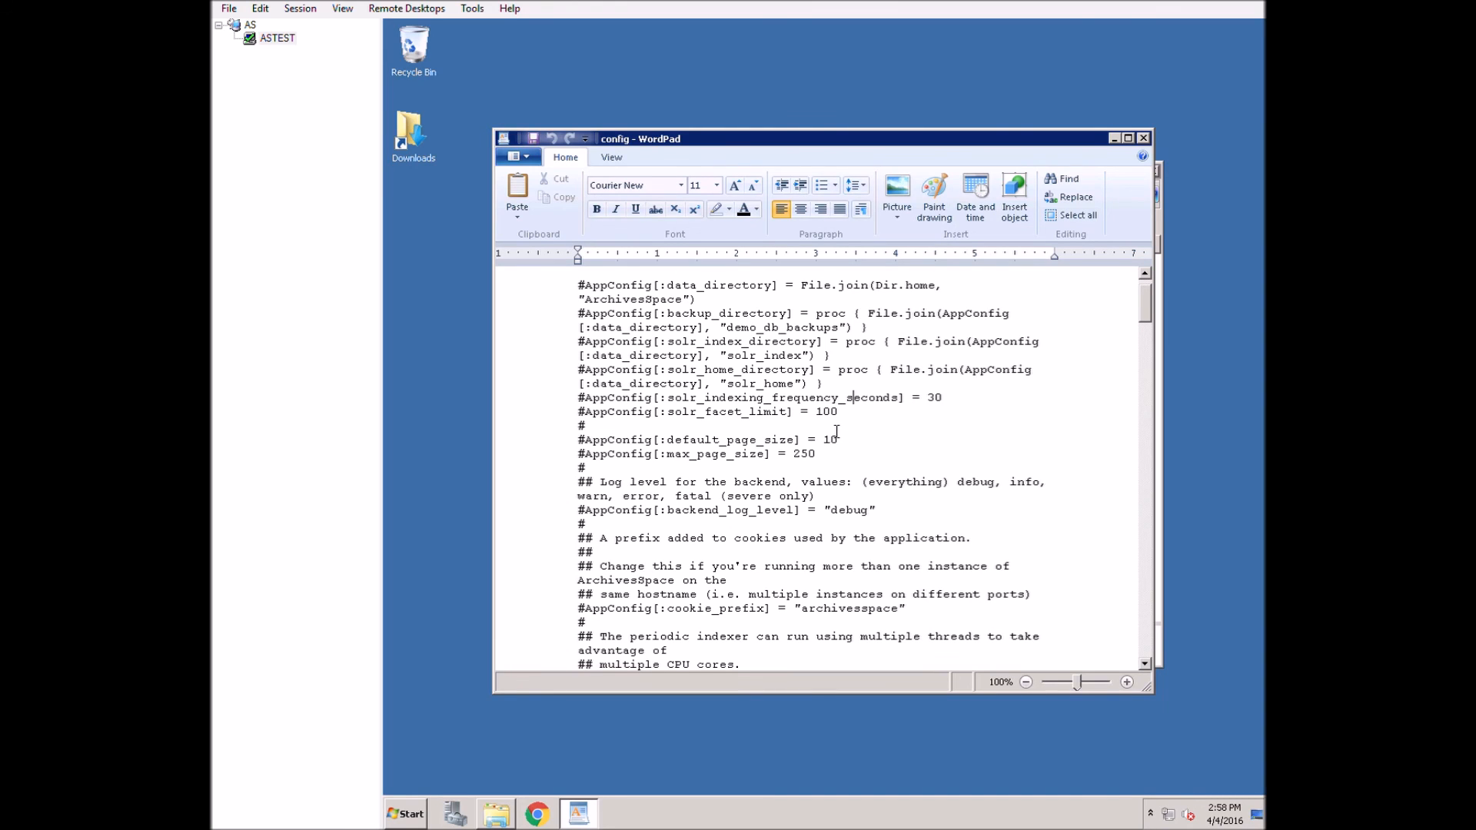
pyautogui.hotkey('ctrl', 'f')
pyautogui.write('db_url')
pyautogui.press('Return')
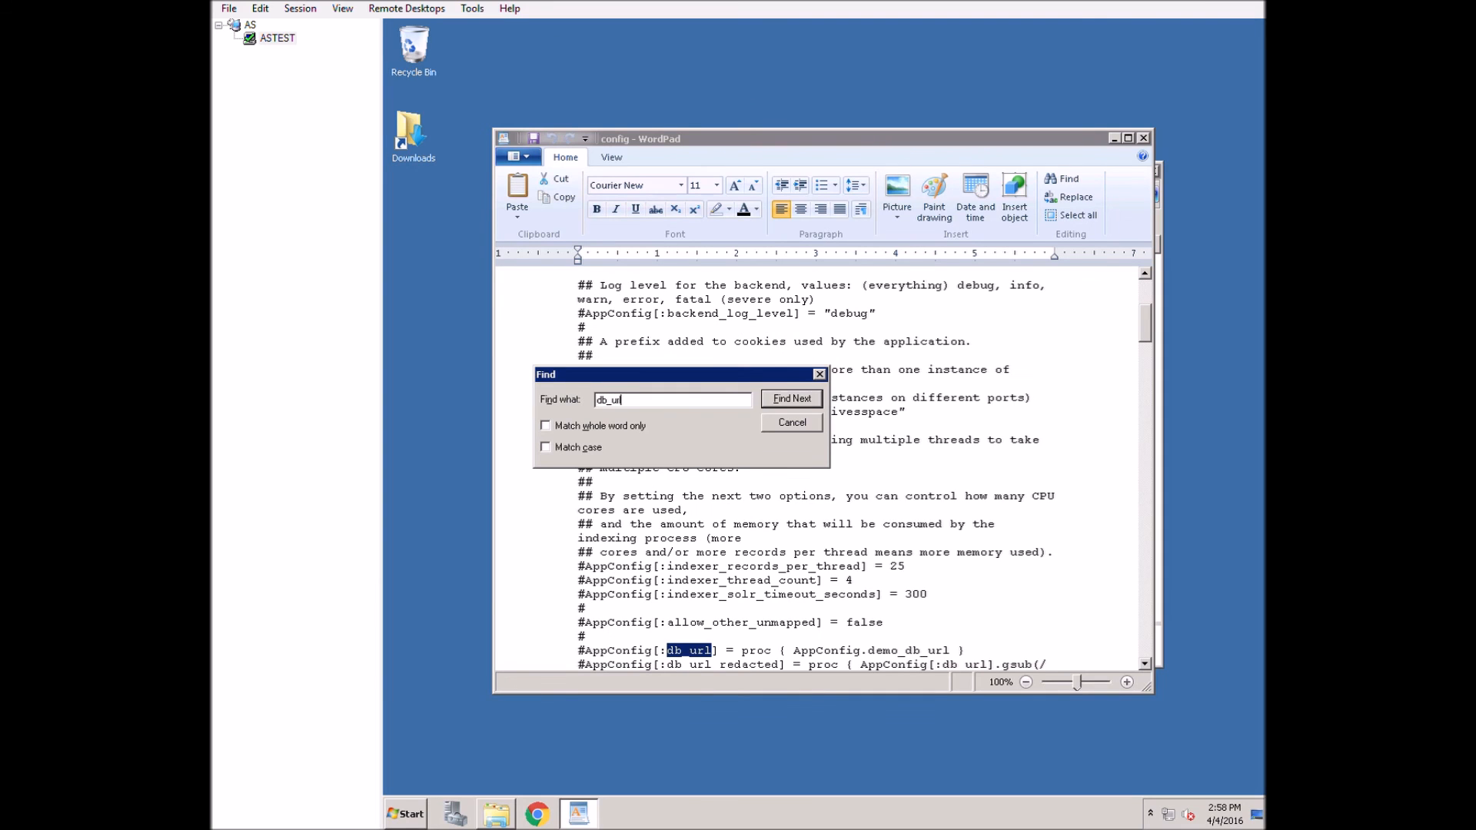
pyautogui.click(792, 423)
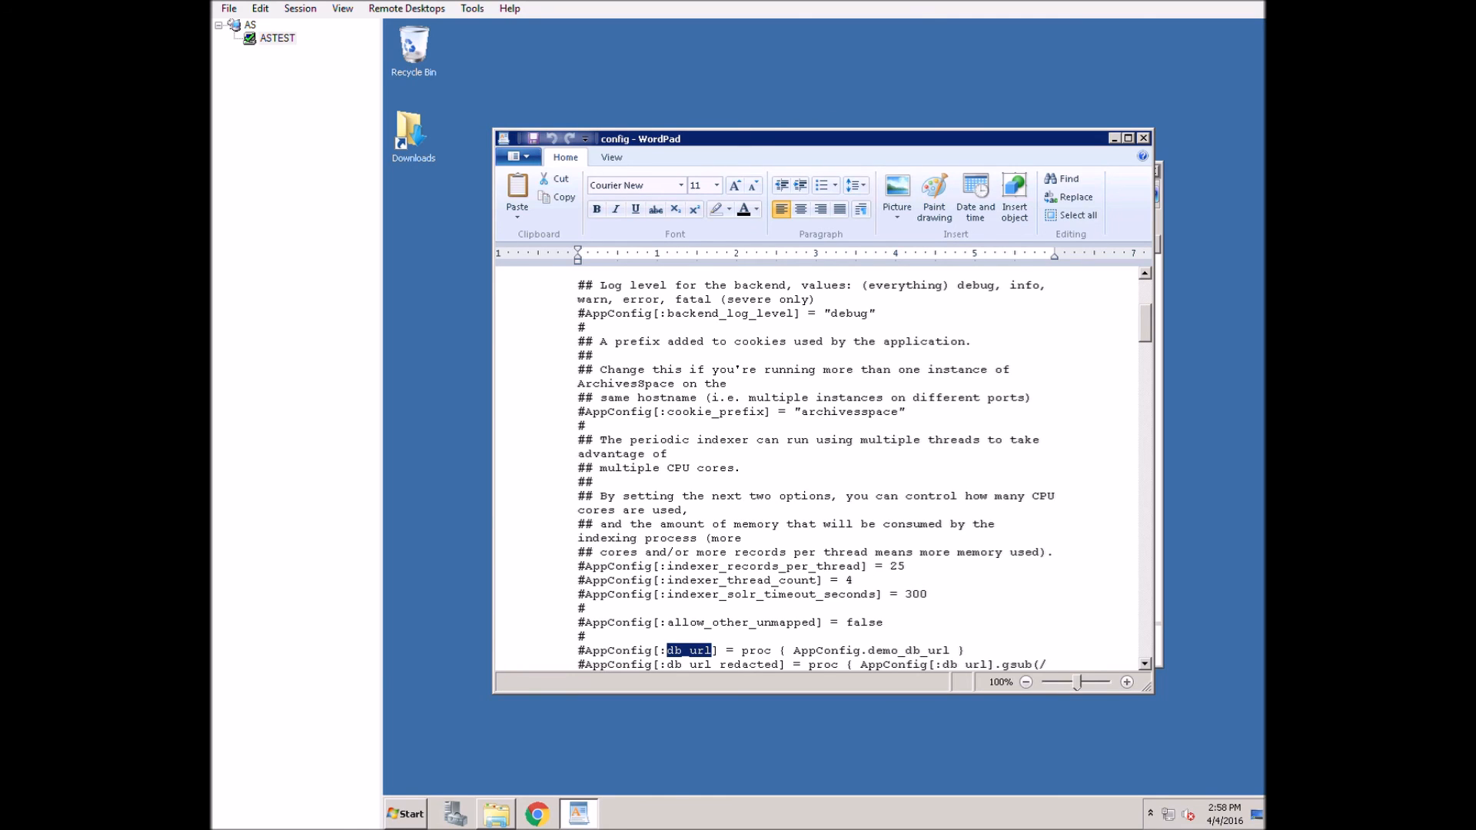
pyautogui.moveTo(967, 651); pyautogui.dragTo(575, 596)
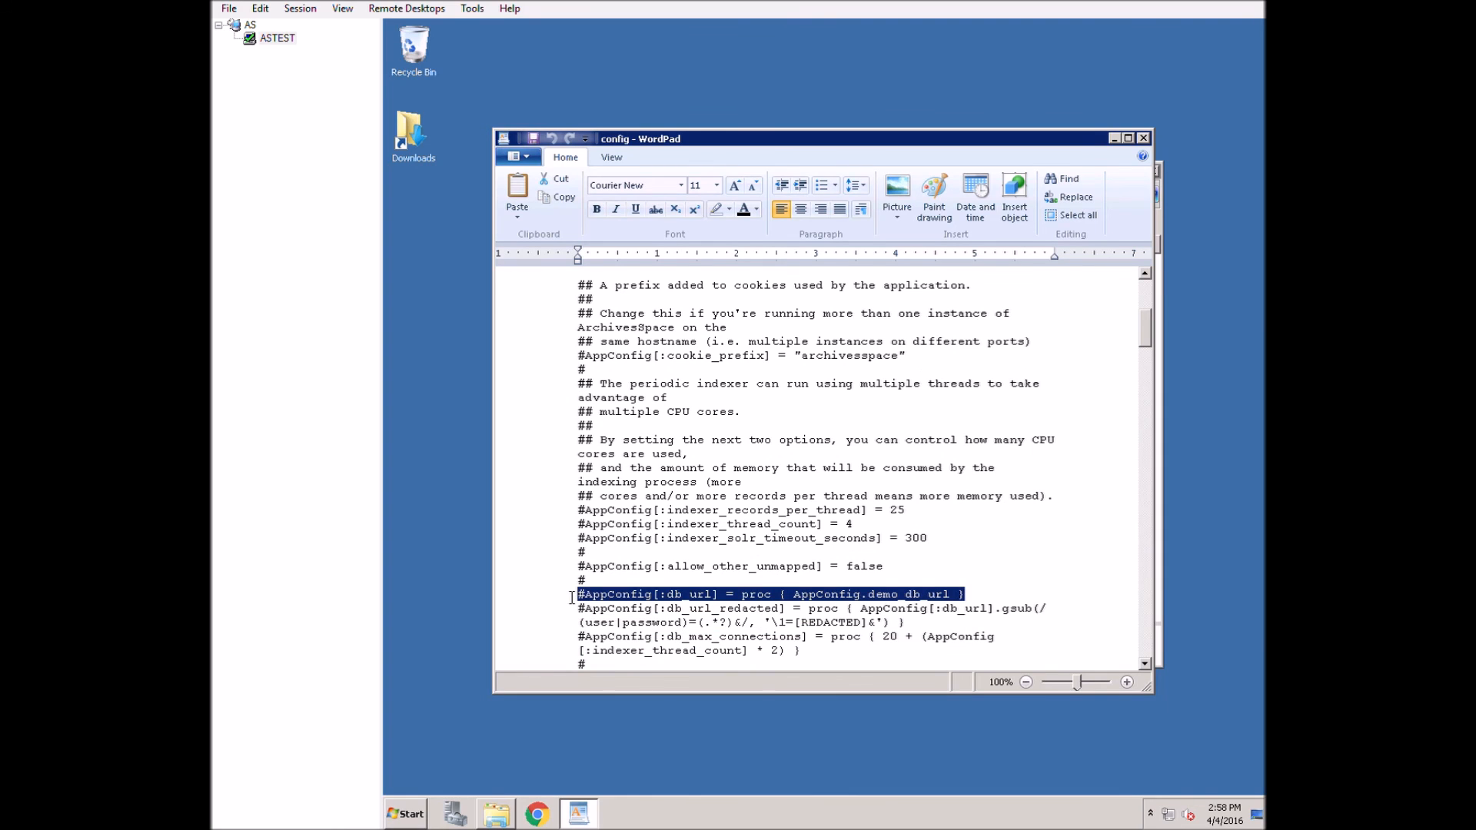
pyautogui.hotkey('ctrl', 'v')
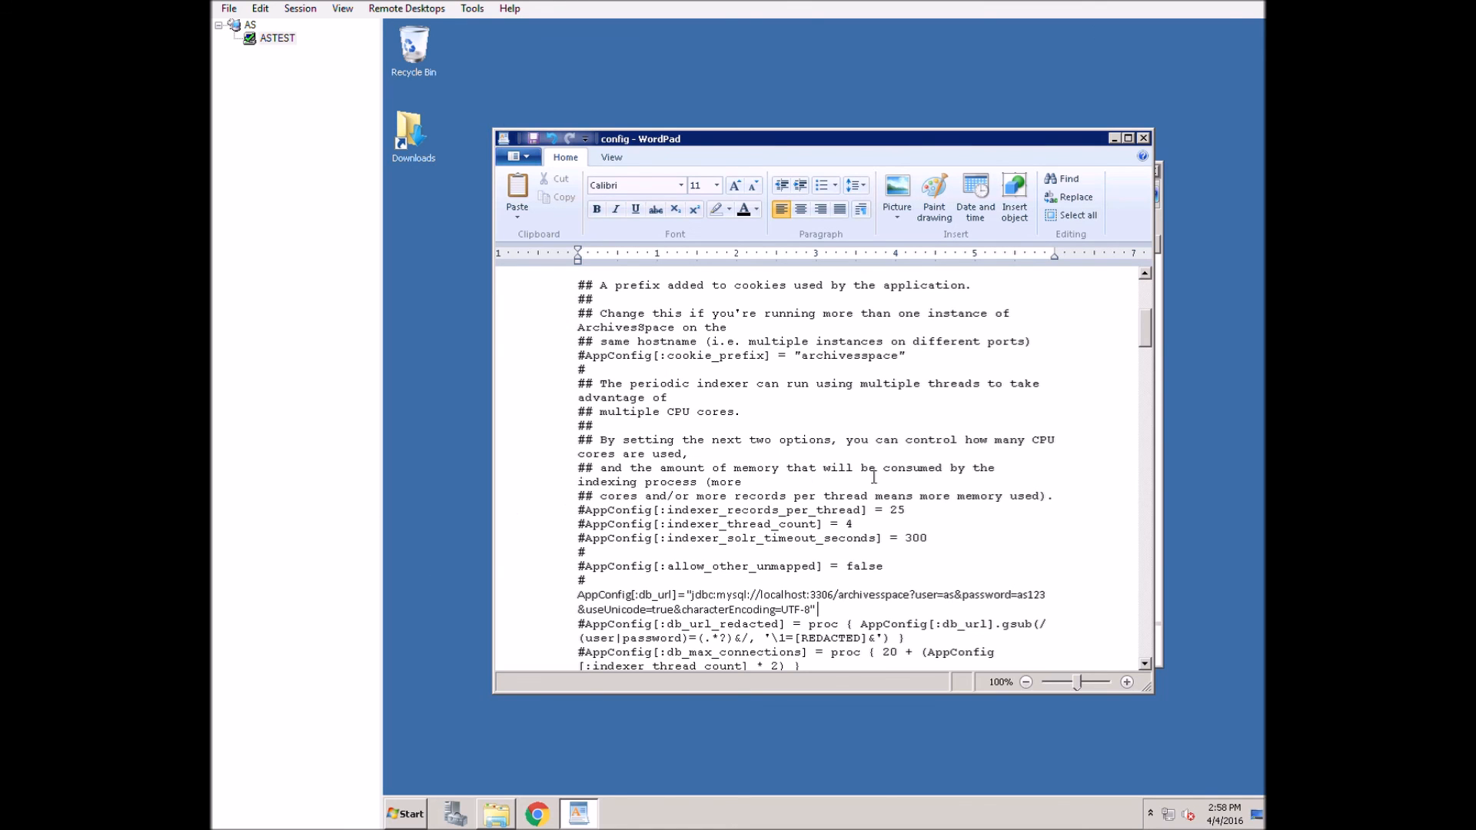
# Find the jetty settings, uncomment the use_jetty_shutdown_handler line and set its value to true
pyautogui.scroll(-3, 823, 449)
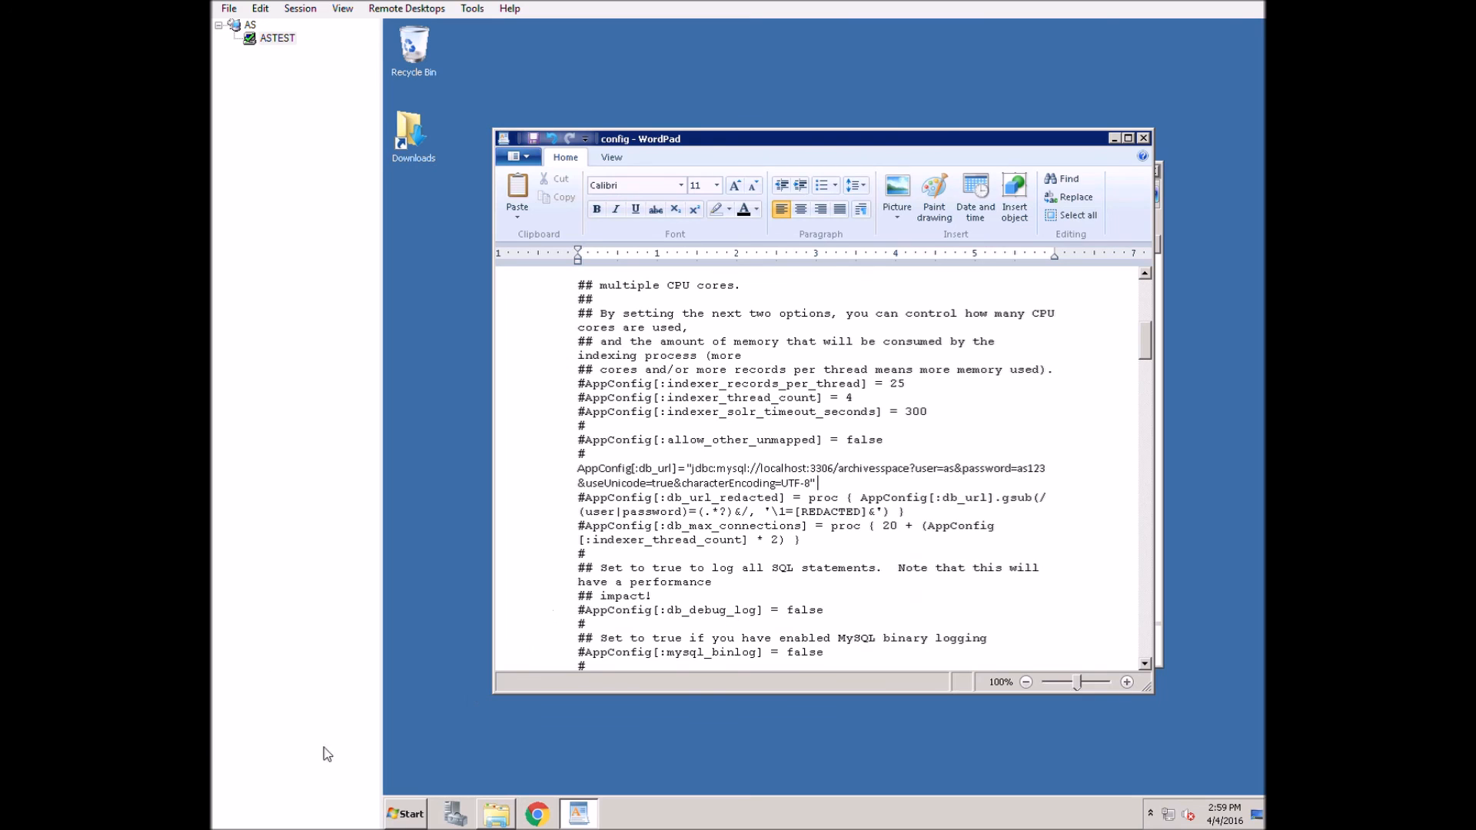
pyautogui.hotkey('ctrl', 'f')
pyautogui.write('jetty')
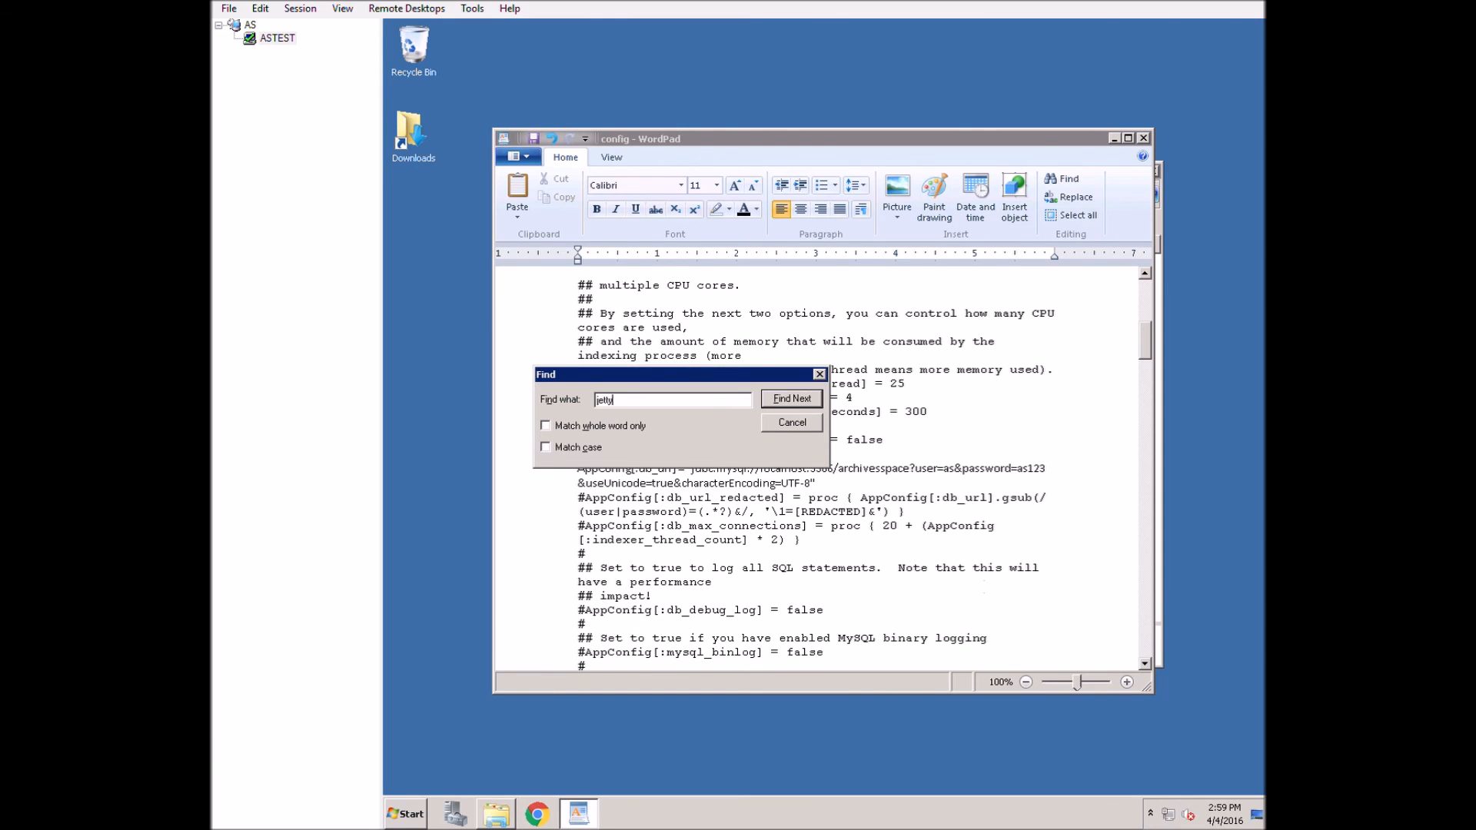
pyautogui.press('Return')
pyautogui.press('Return')
pyautogui.press('Return')
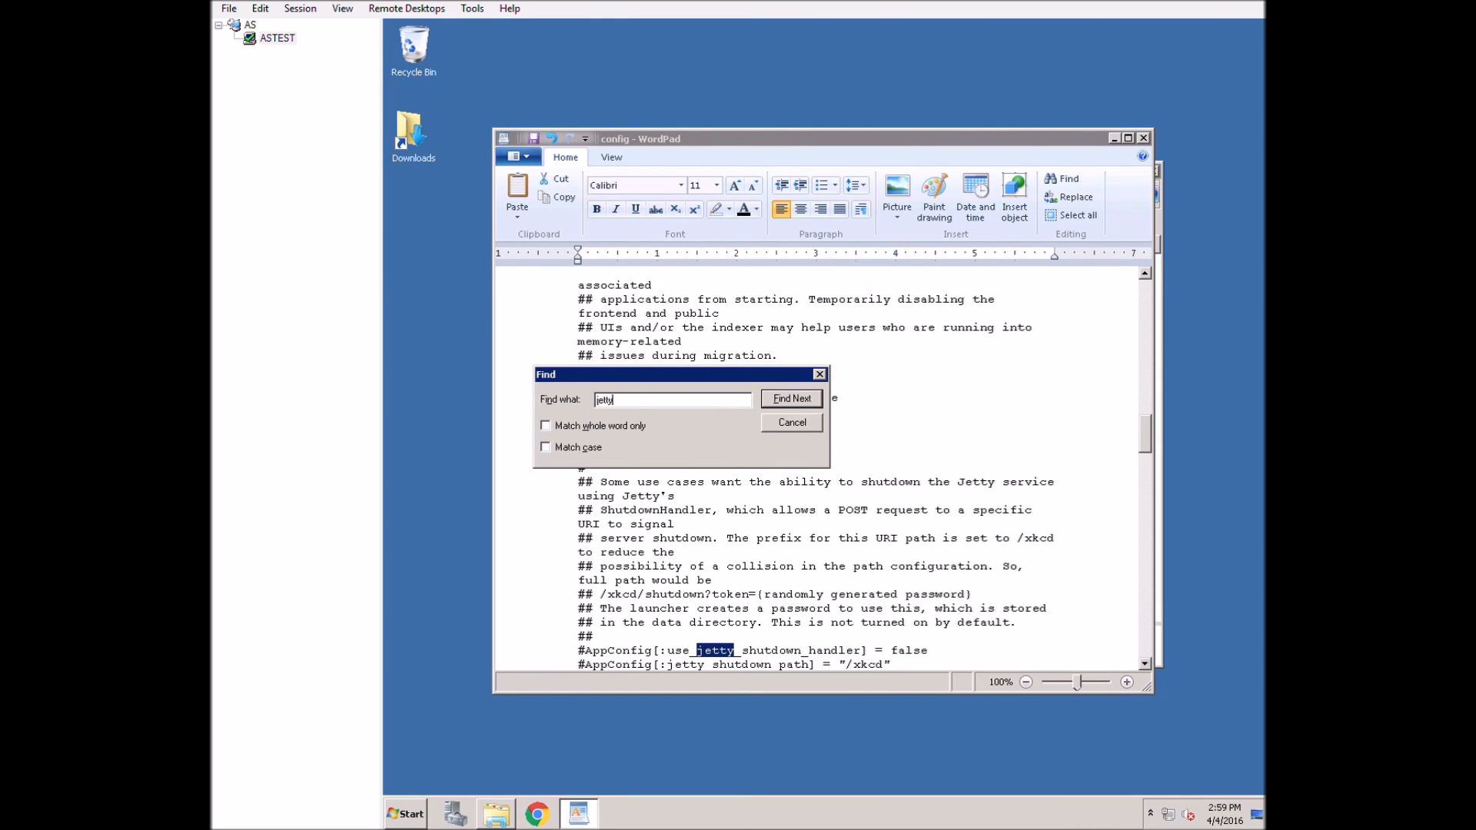
pyautogui.click(792, 422)
pyautogui.moveTo(588, 654); pyautogui.dragTo(580, 655)
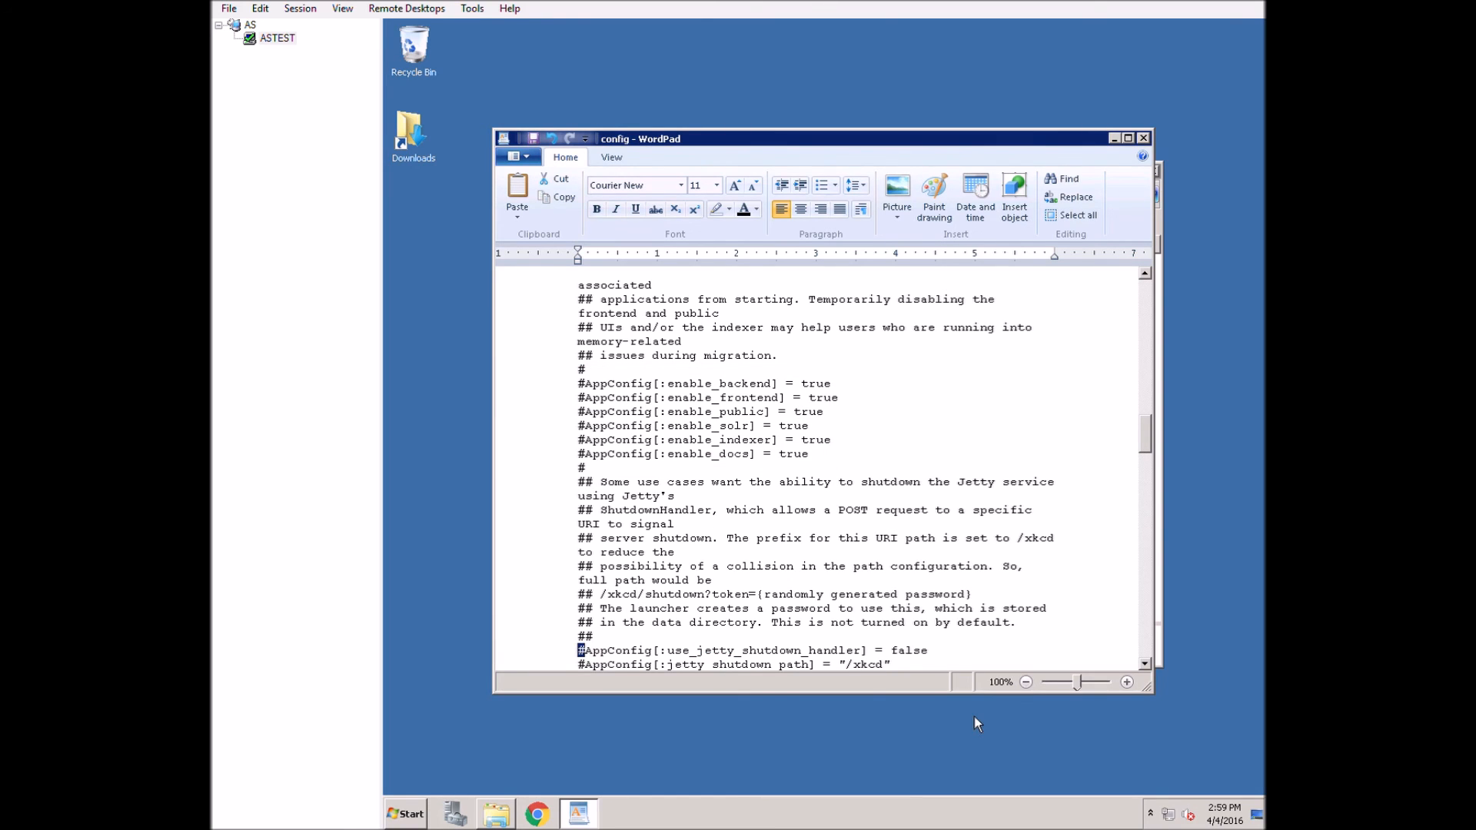
pyautogui.press('Delete')
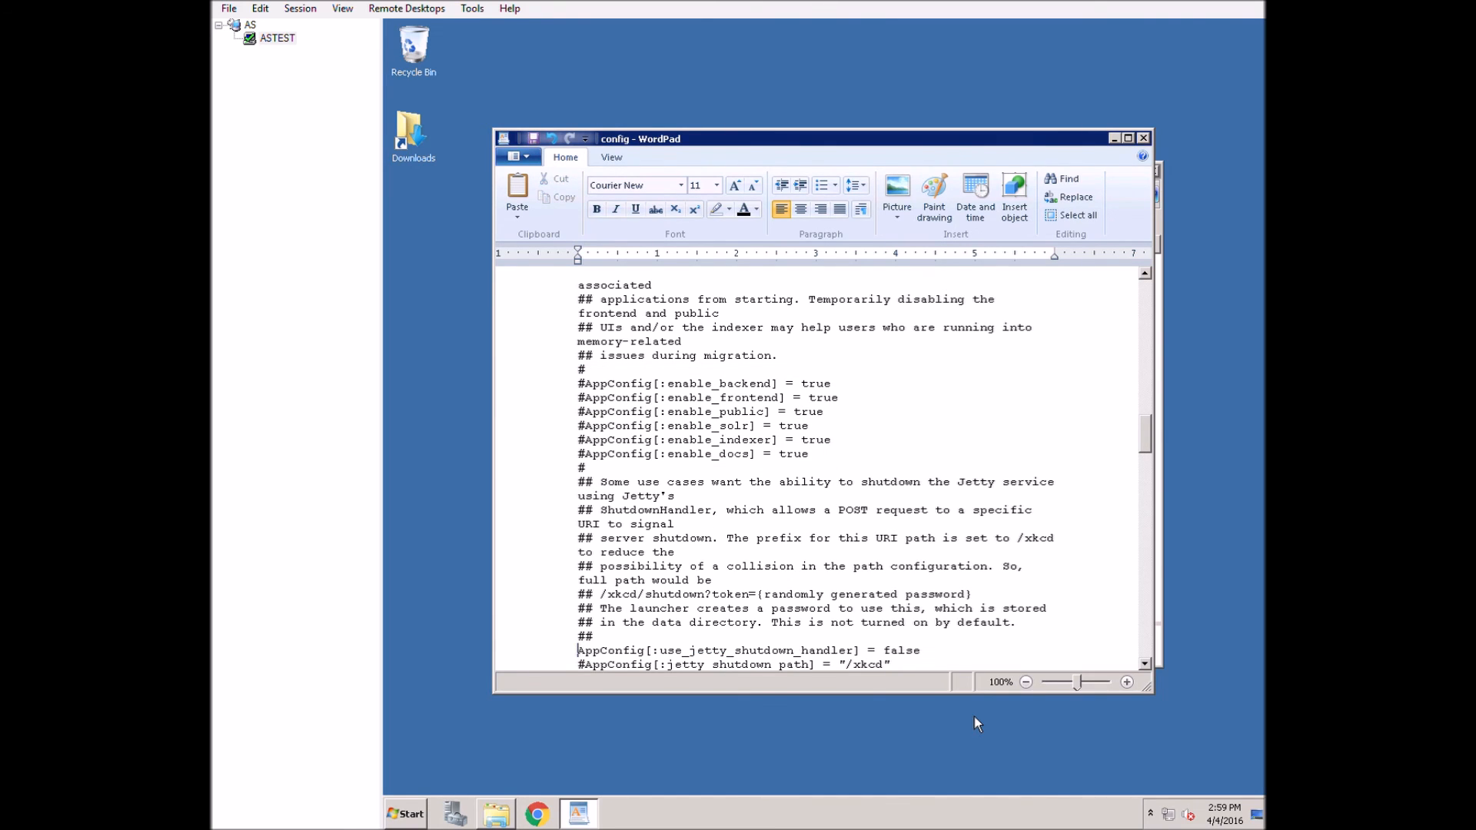
pyautogui.doubleClick(909, 653)
pyautogui.write('true')
# Uncomment the AppConfig[:jetty_shutdown_path] line by removing its leading #
pyautogui.scroll(-4, 959, 602)
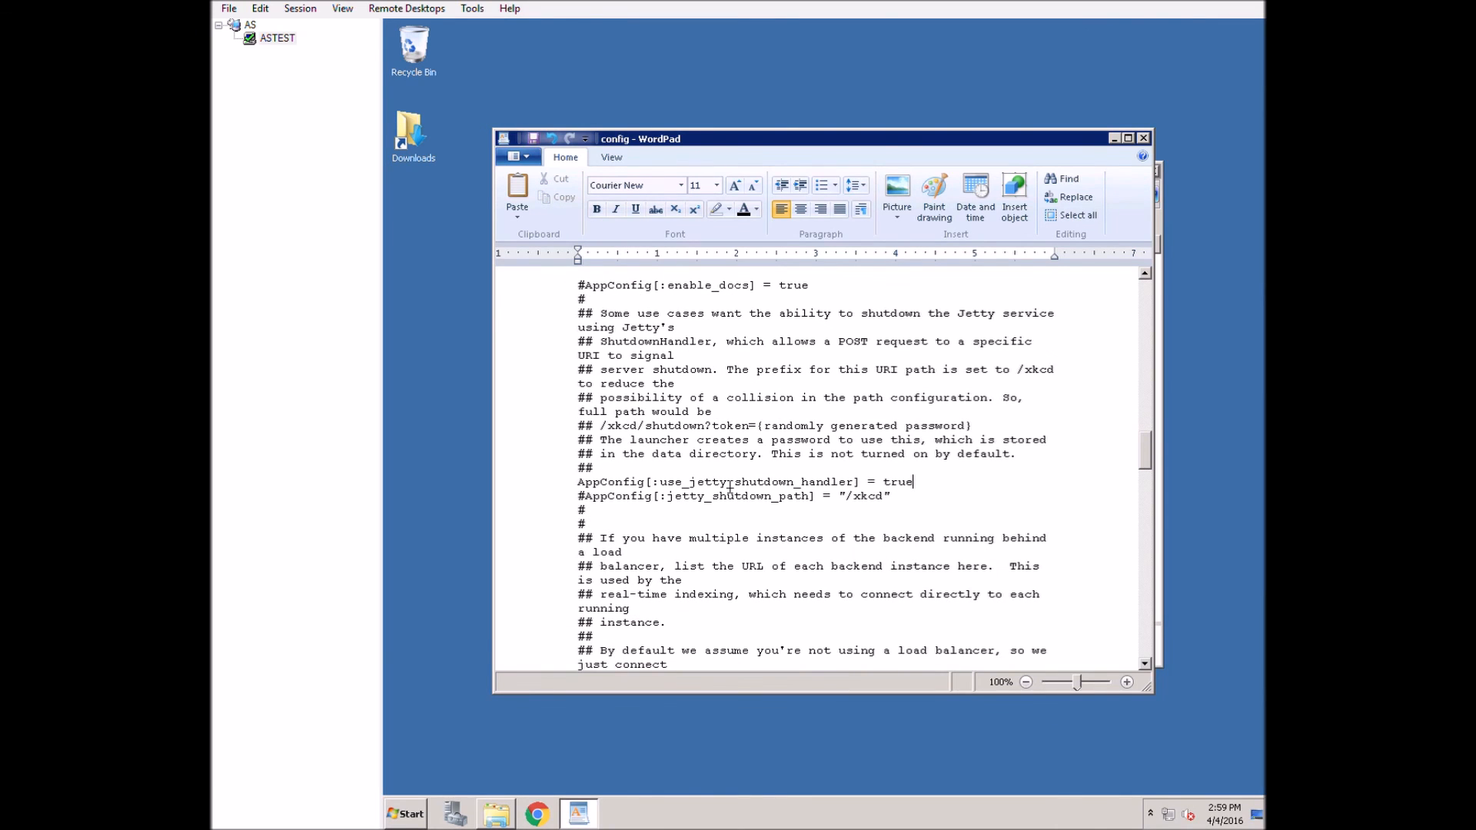
pyautogui.moveTo(577, 496); pyautogui.dragTo(586, 497)
pyautogui.press('Delete')
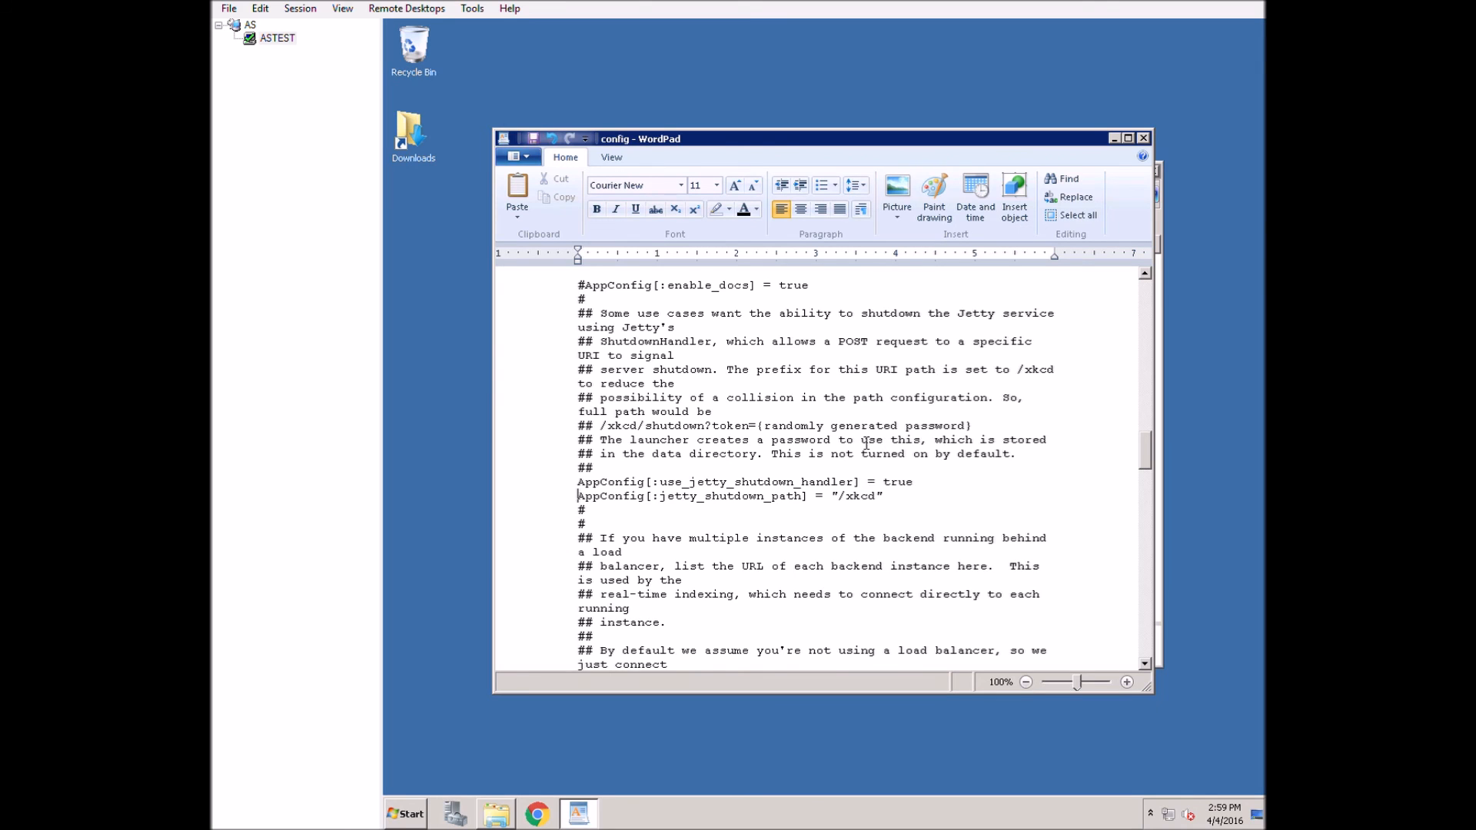
# Save the config file in text-only format and close it
pyautogui.scroll(-5, 866, 444)
pyautogui.hotkey('ctrl', 's')
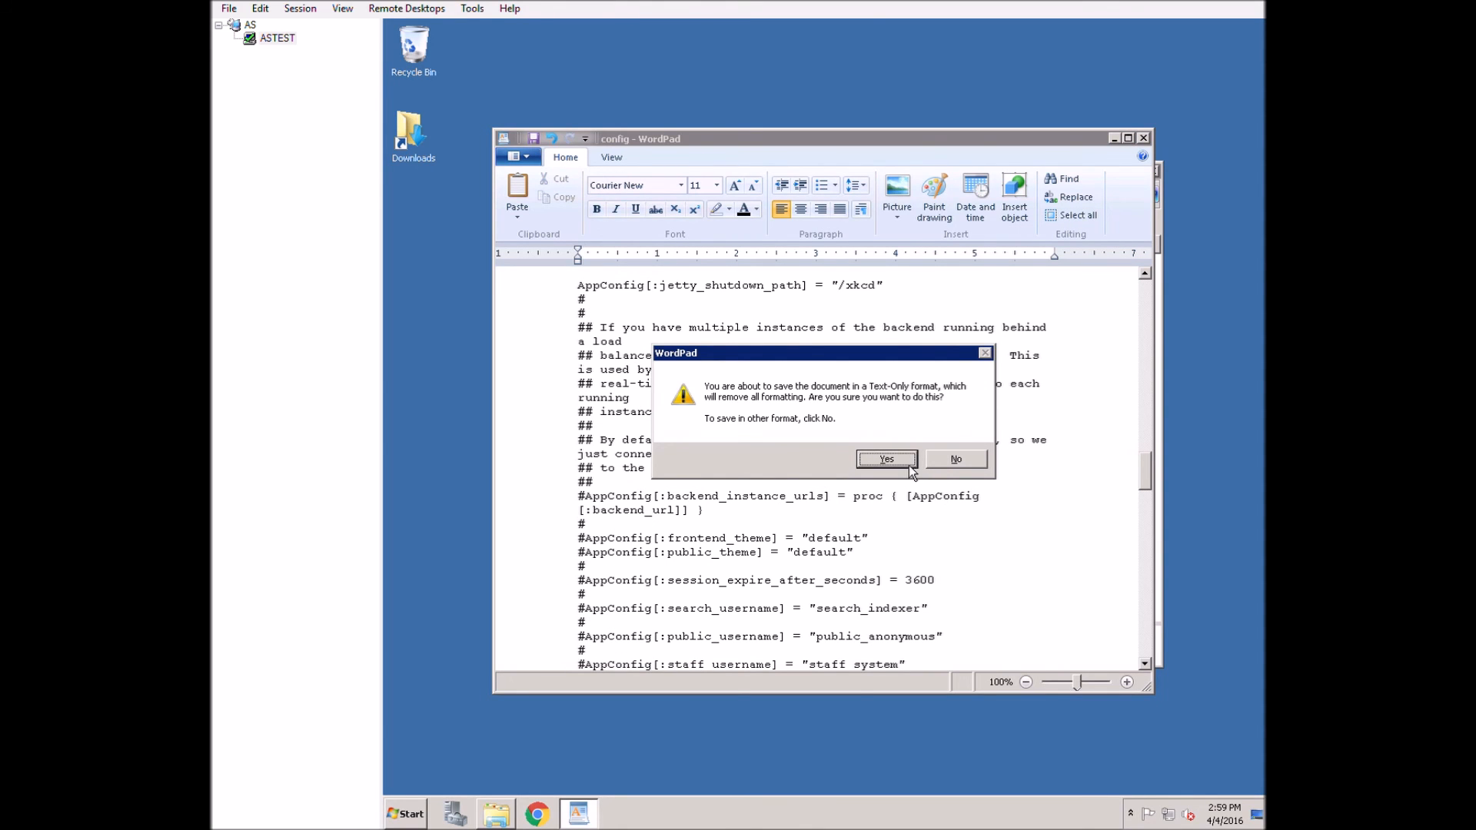
pyautogui.click(909, 465)
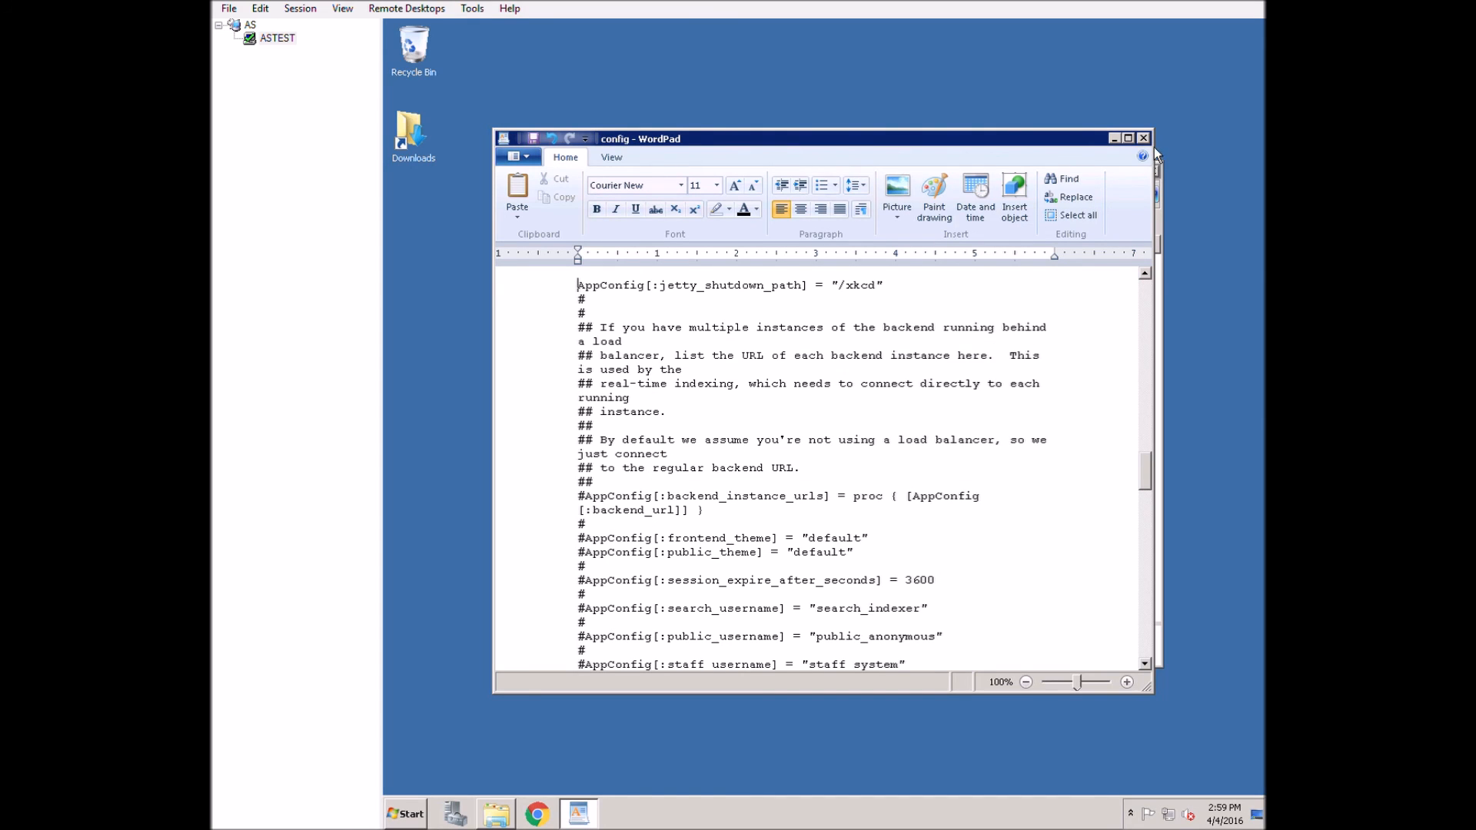
pyautogui.click(1144, 139)
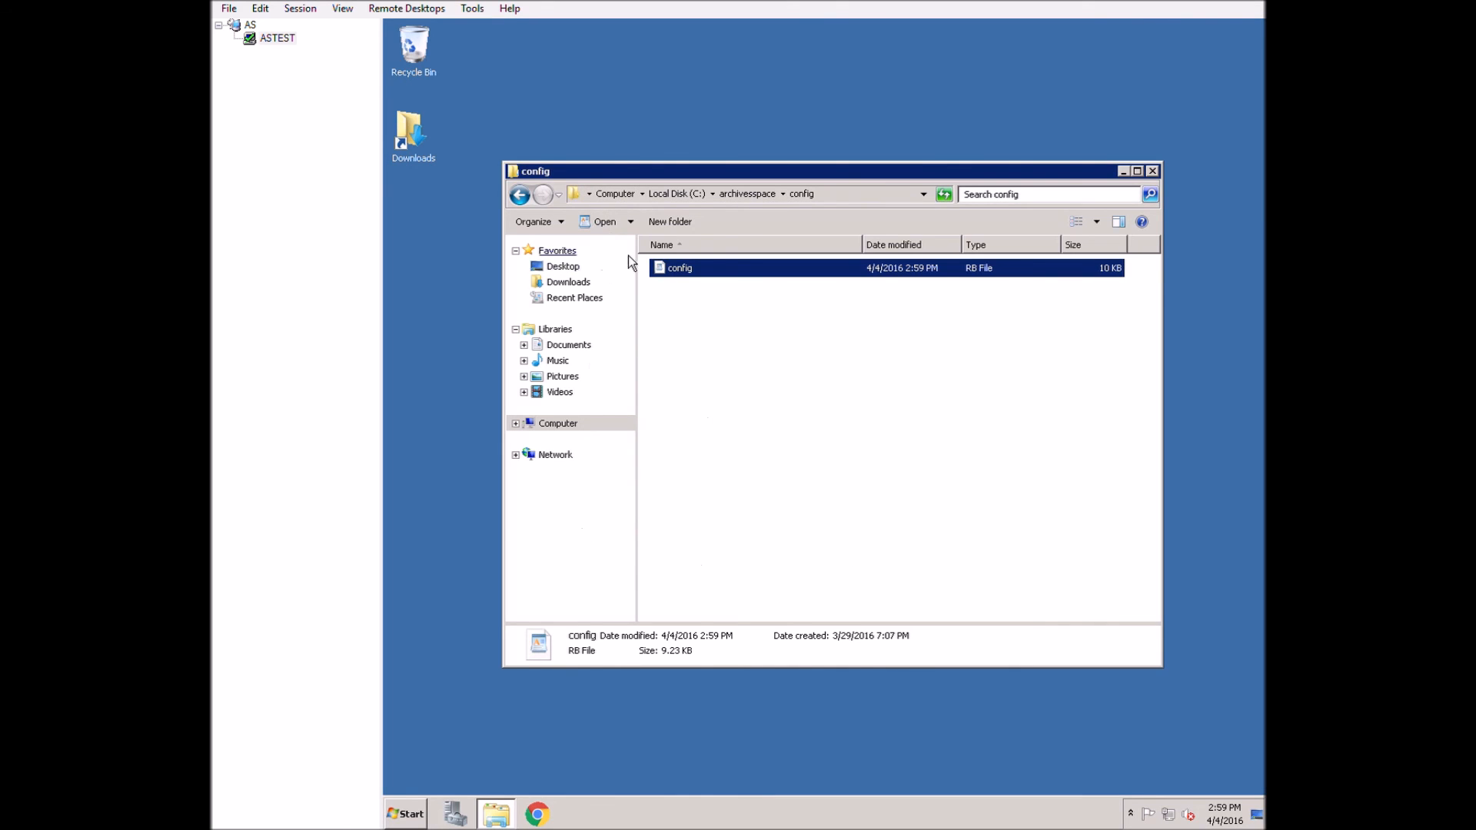
# Copy the mysql-connector-java-5.1.38-bin jar from inside the mysql-connector-java-5.1.38 archive in Downloads
pyautogui.click(575, 283)
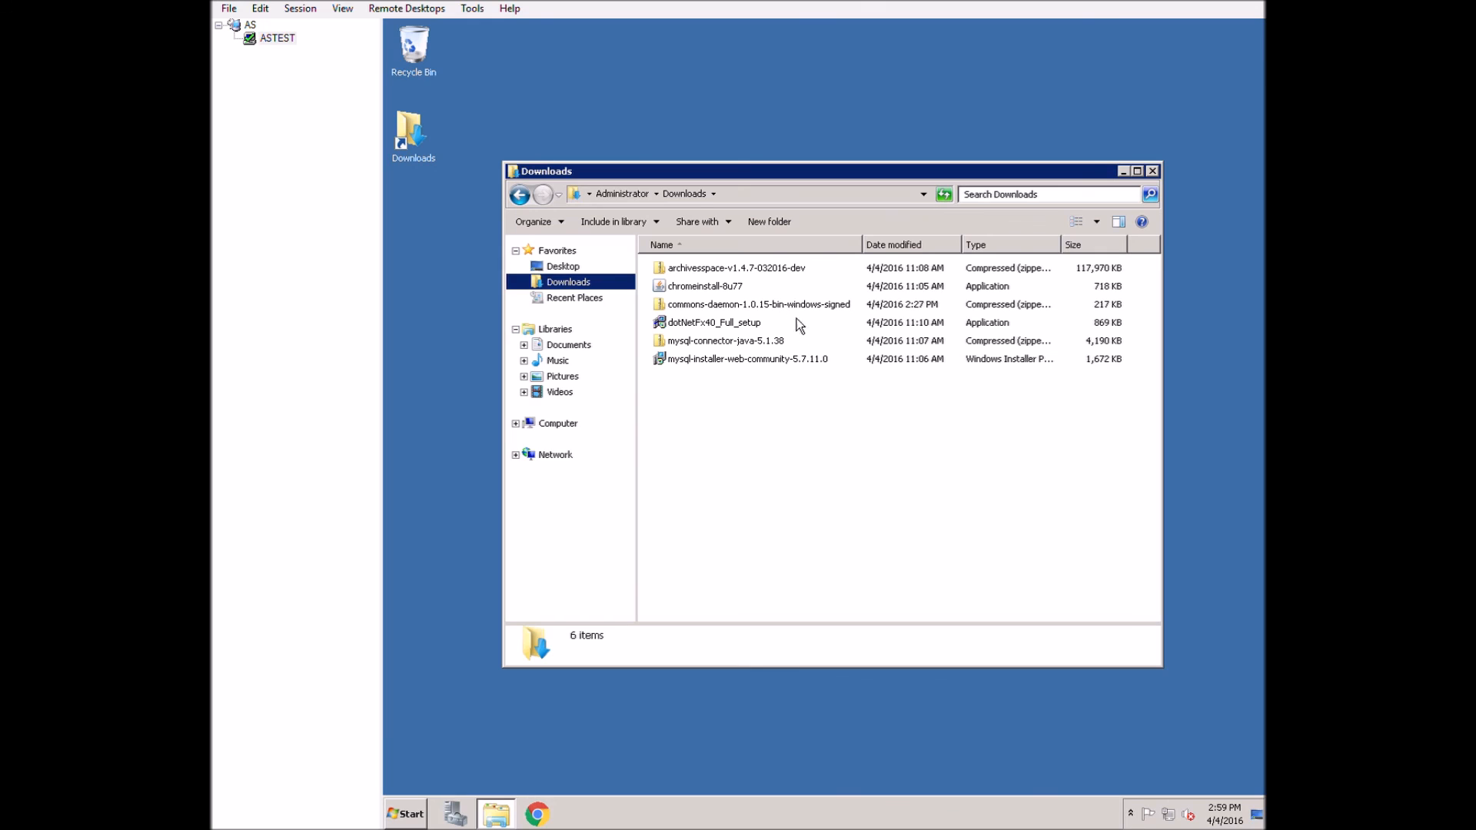
pyautogui.doubleClick(760, 341)
pyautogui.doubleClick(745, 270)
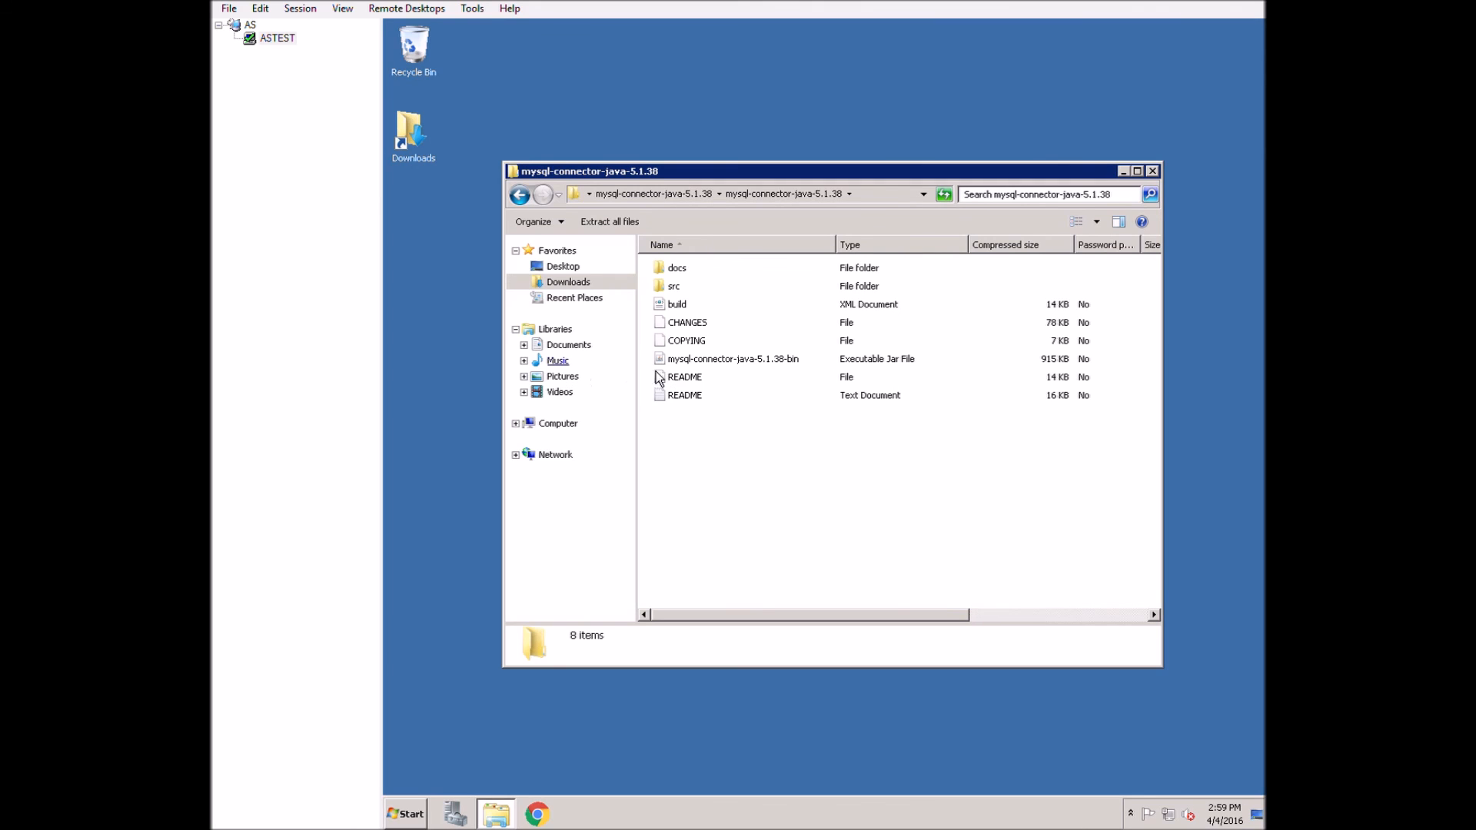
pyautogui.click(732, 365)
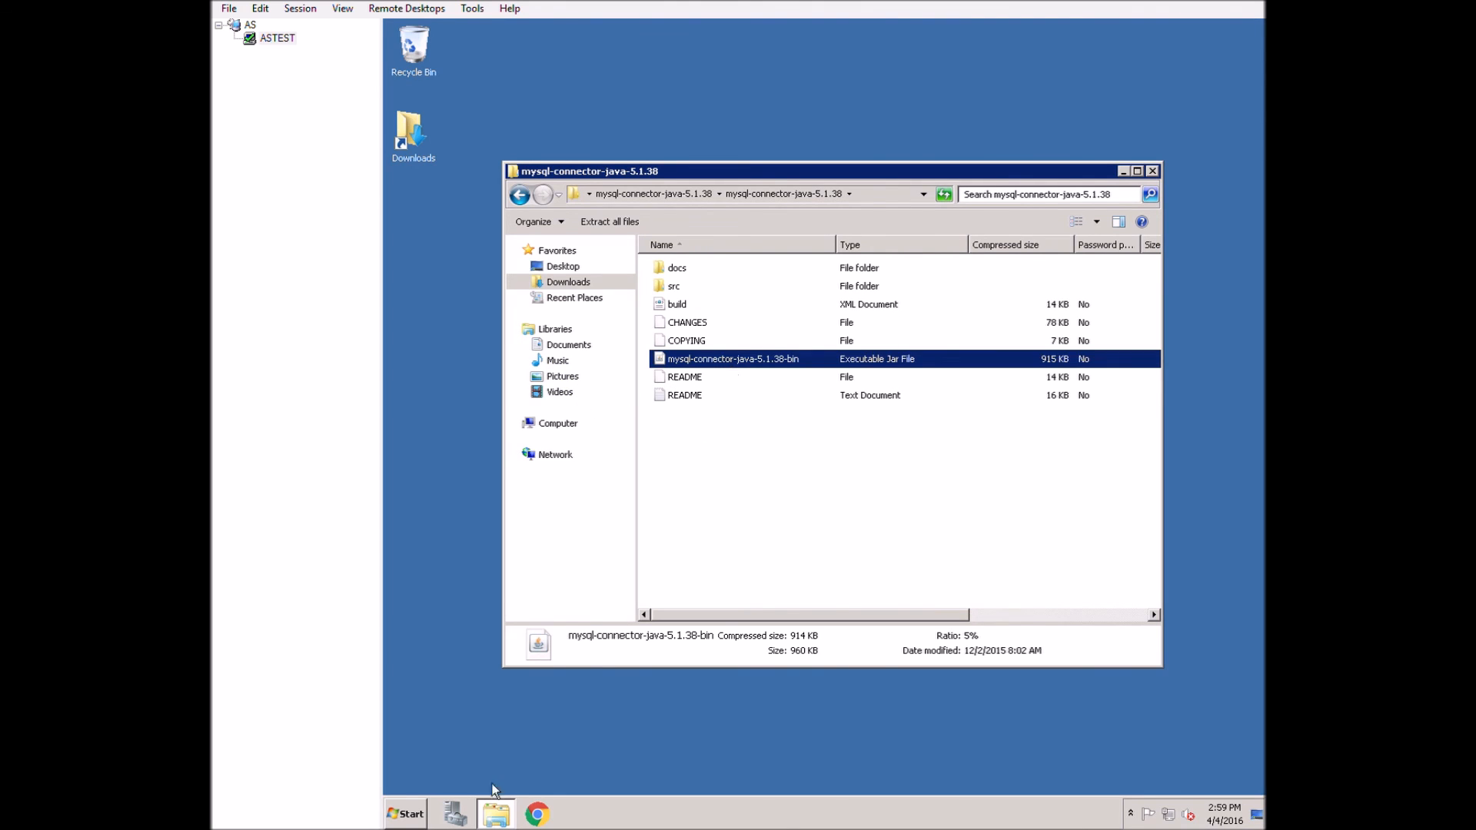
# Paste the copied MySQL connector jar into C:\archivesspace\lib using a second file browser window
pyautogui.rightClick(496, 813)
pyautogui.click(535, 741)
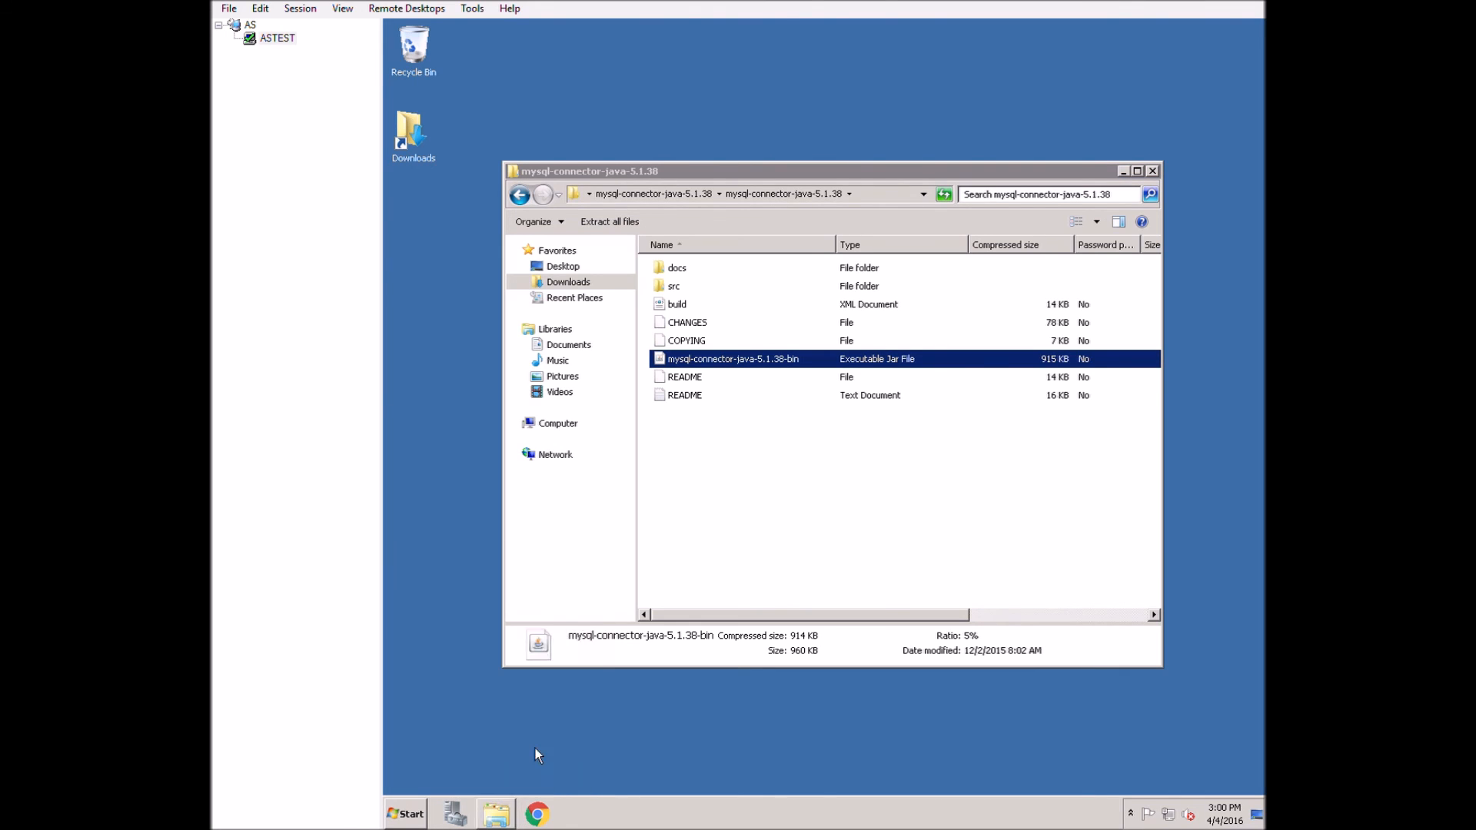
pyautogui.click(600, 450)
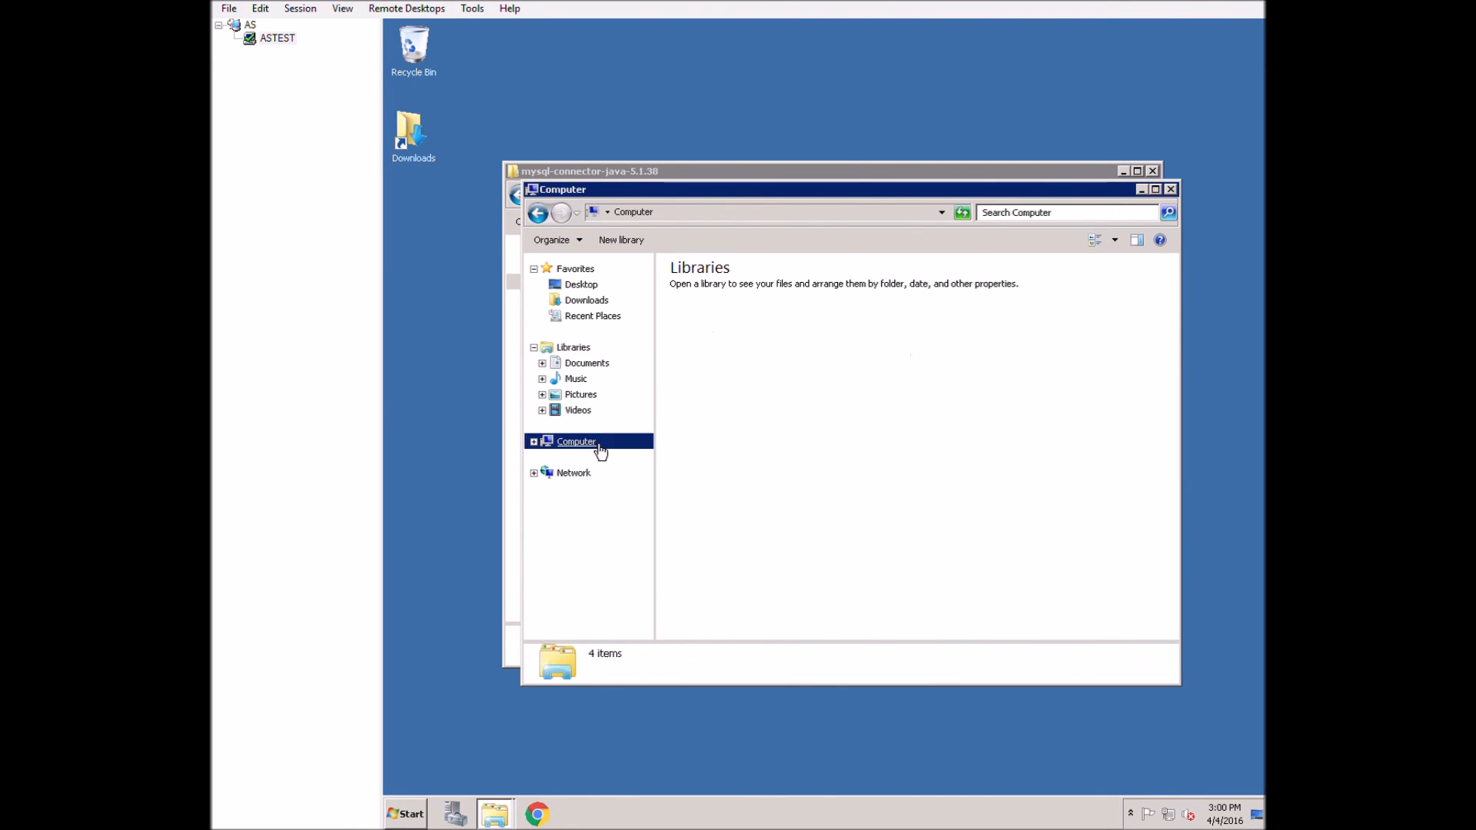
pyautogui.doubleClick(738, 312)
pyautogui.doubleClick(732, 296)
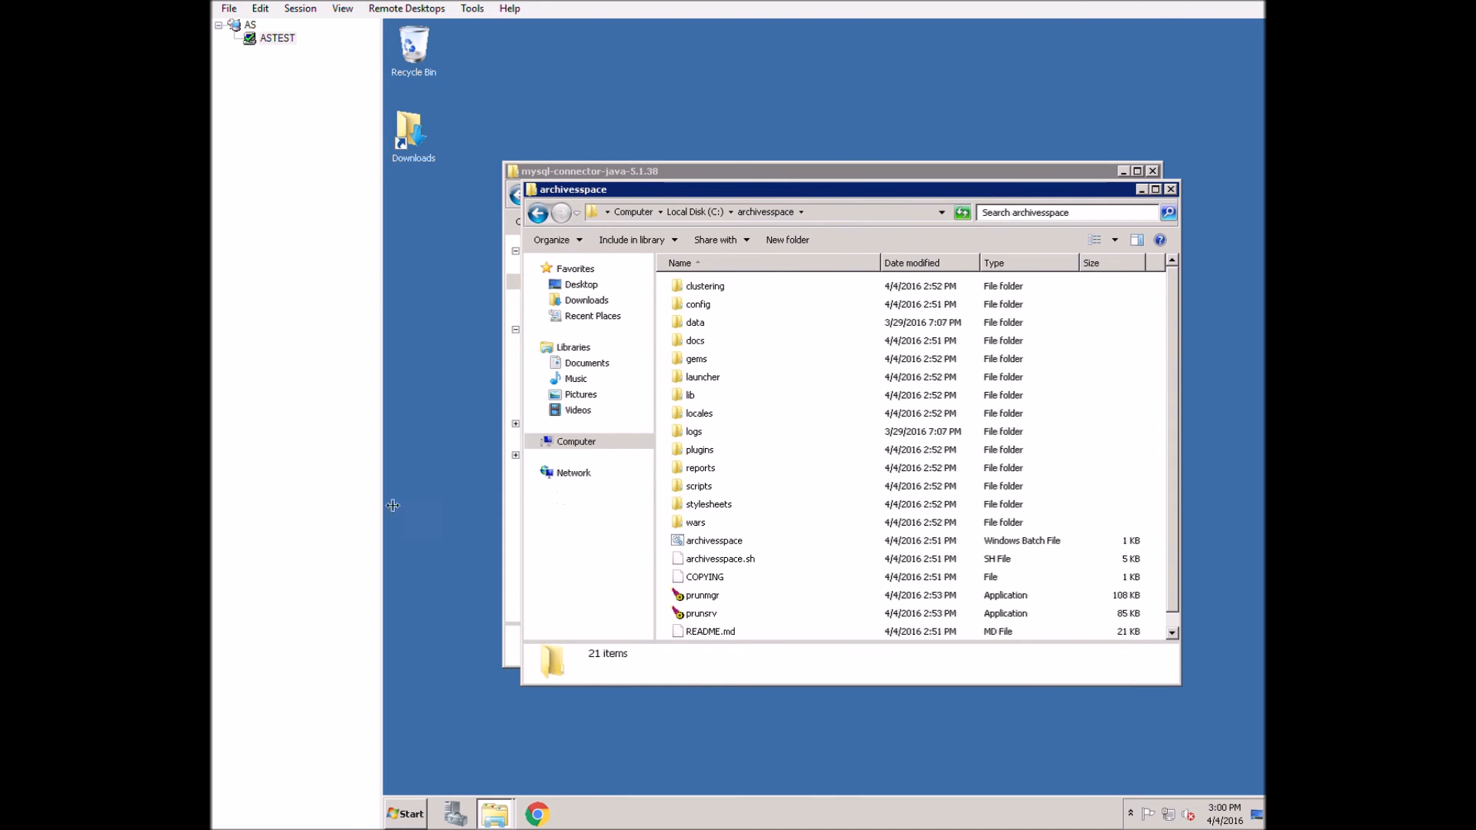
pyautogui.doubleClick(692, 403)
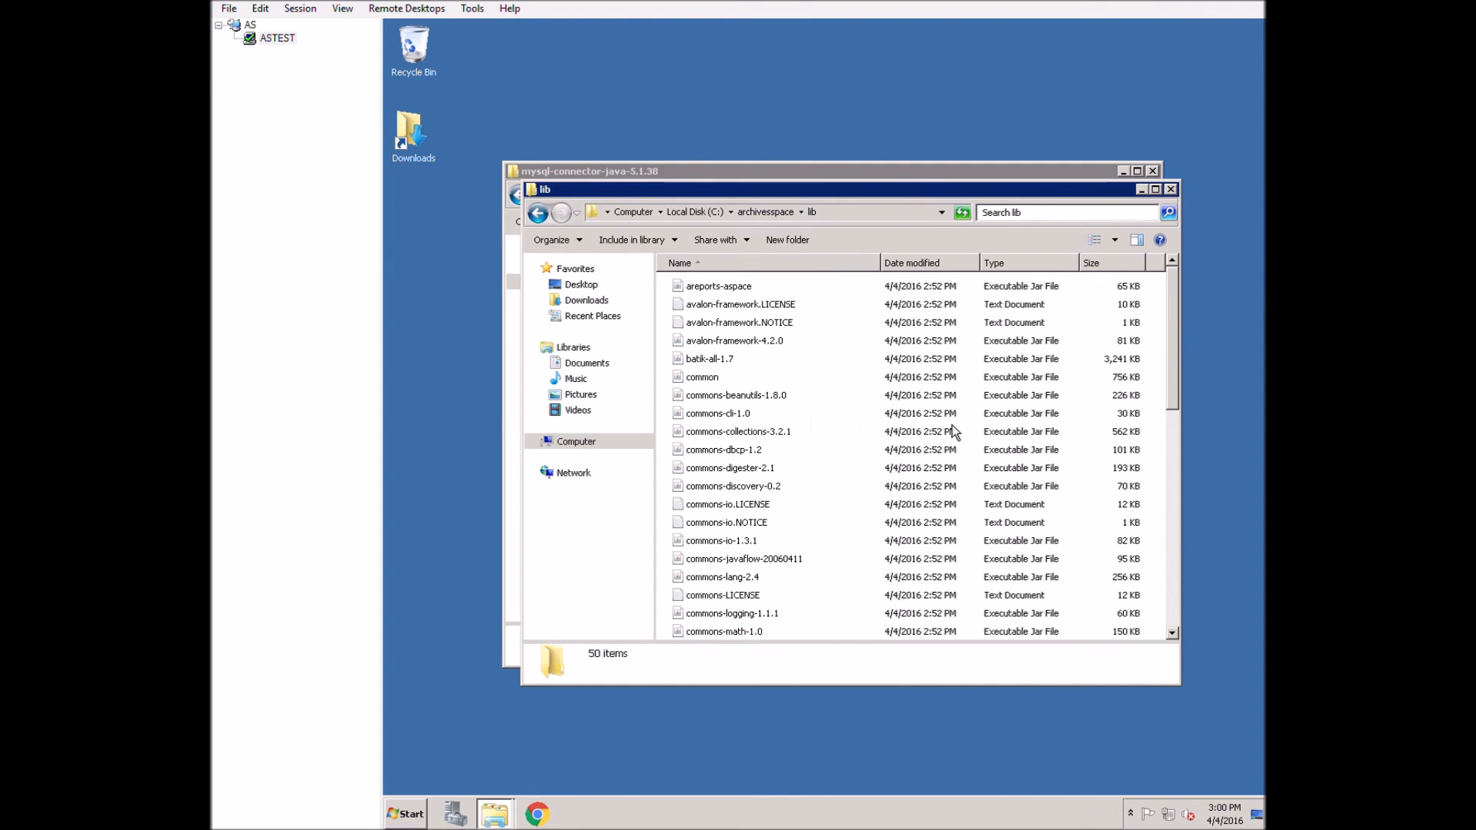
pyautogui.hotkey('ctrl', 'v')
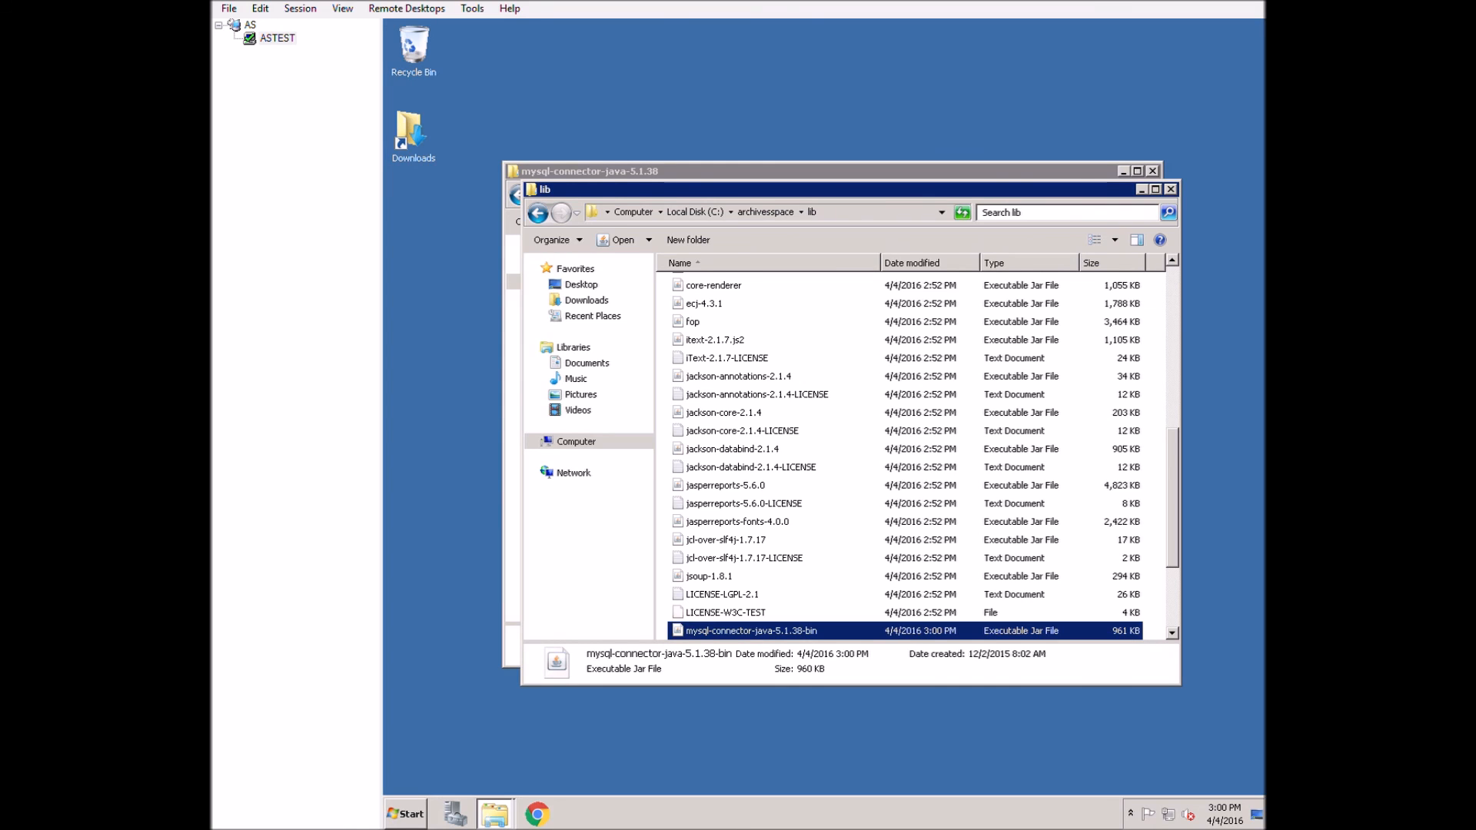
# Open Command Prompt as administrator
pyautogui.click(410, 816)
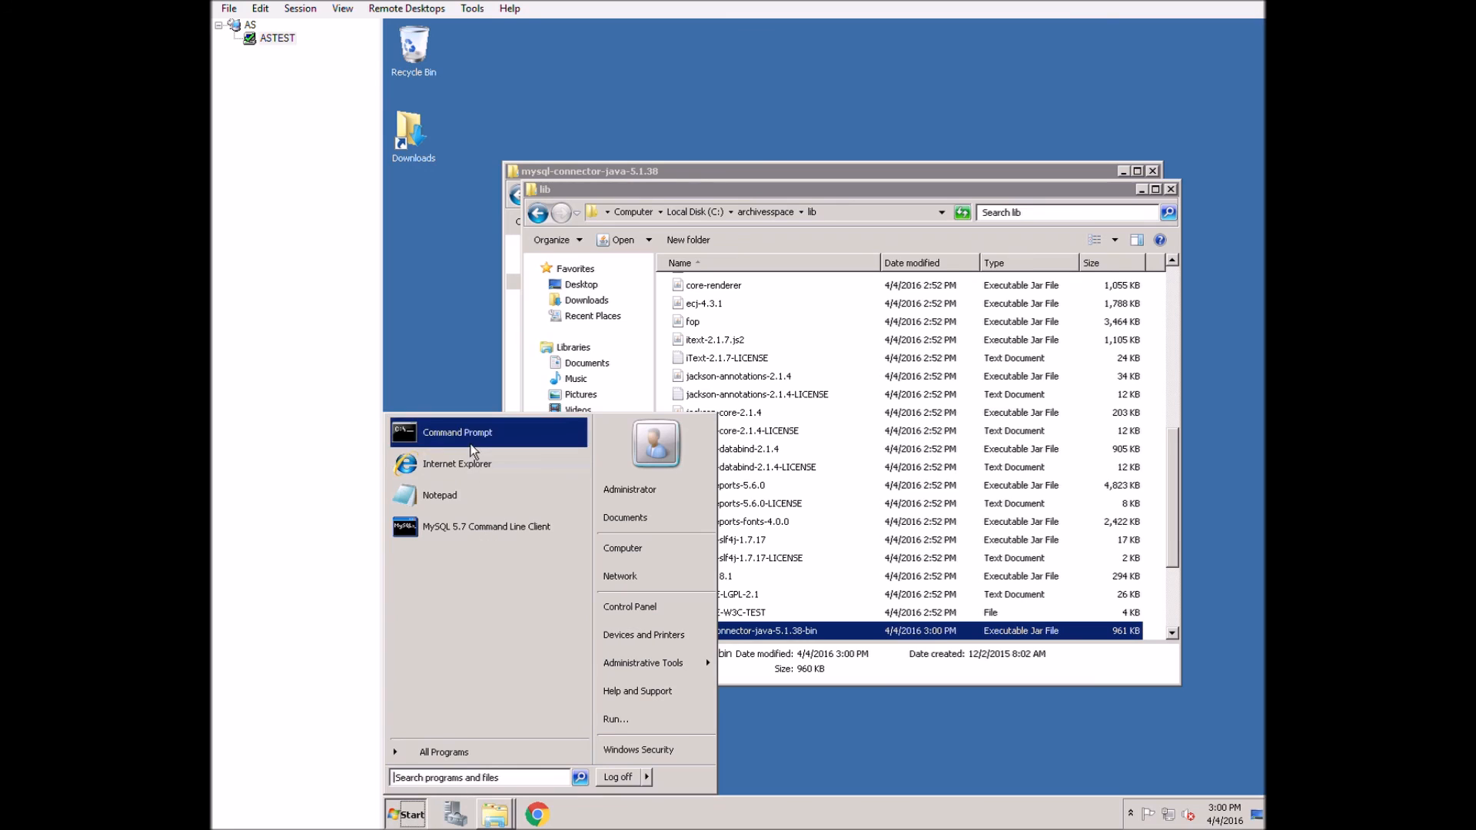
pyautogui.rightClick(468, 448)
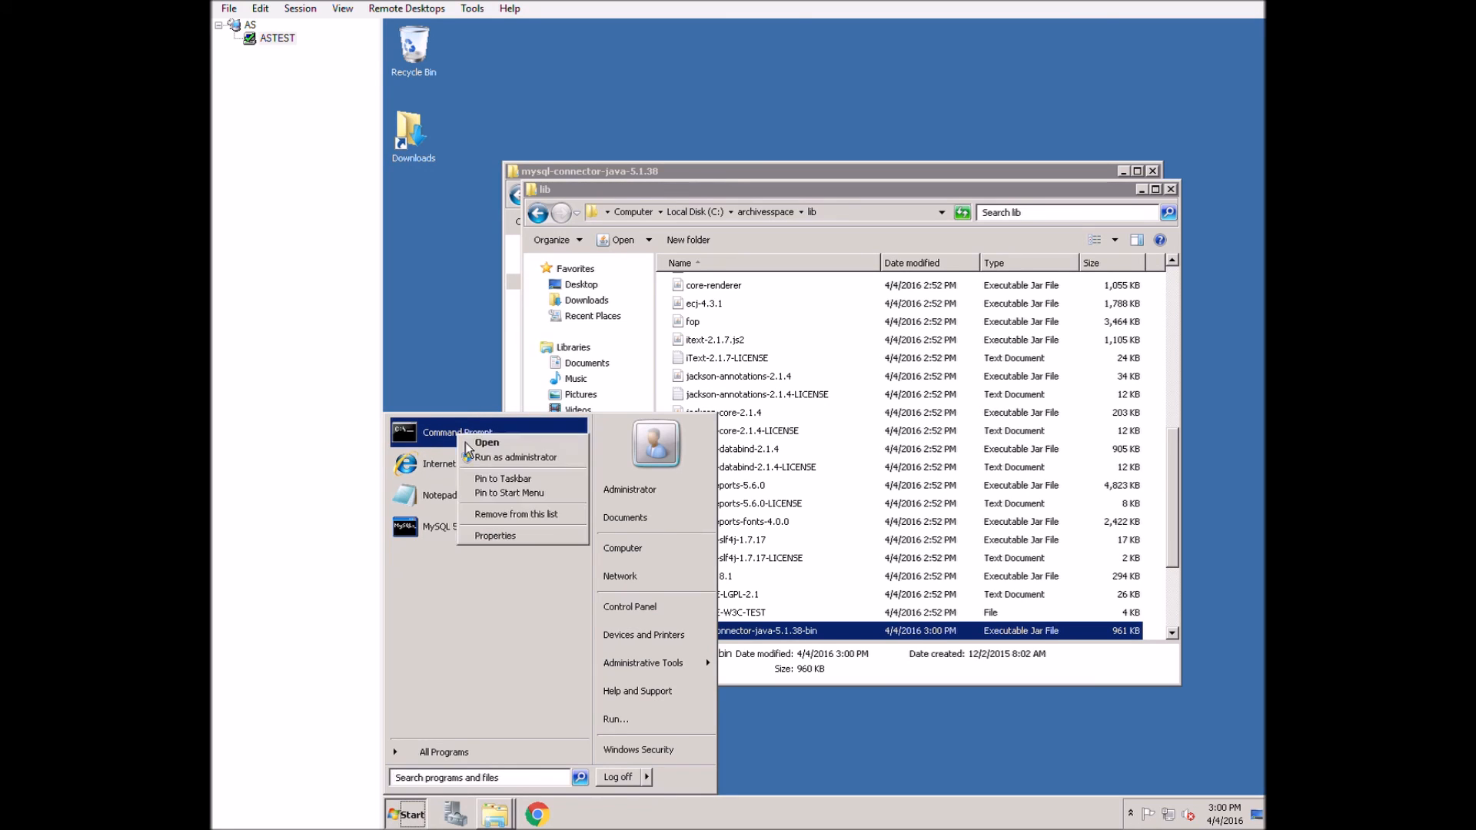
pyautogui.click(516, 464)
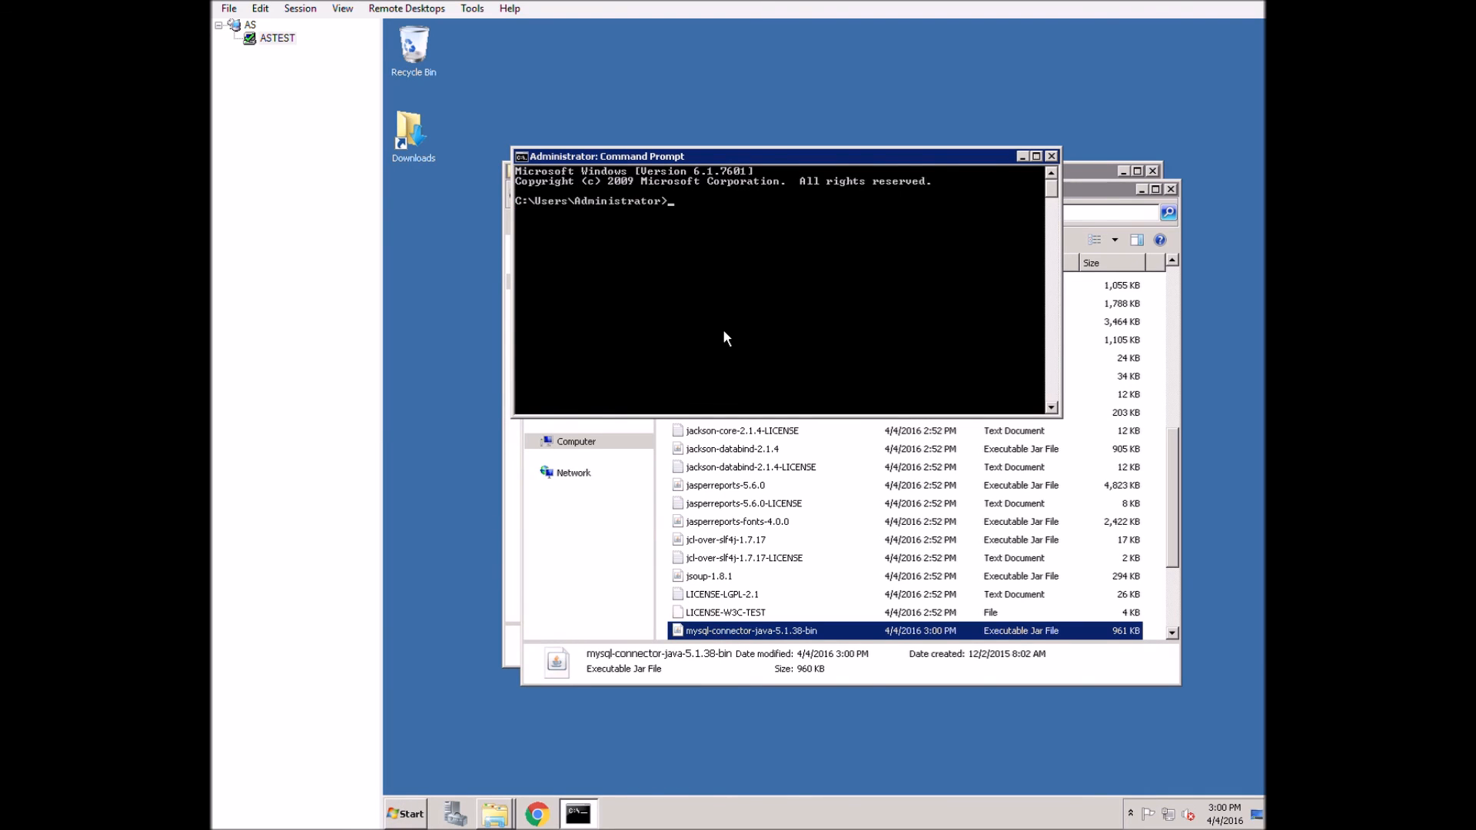
# Change to the C:\archivesspace\scripts directory and list its contents
pyautogui.write('cd \\')
pyautogui.press('Return')
pyautogui.write('cd ar')
pyautogui.press('Tab')
pyautogui.press('Return')
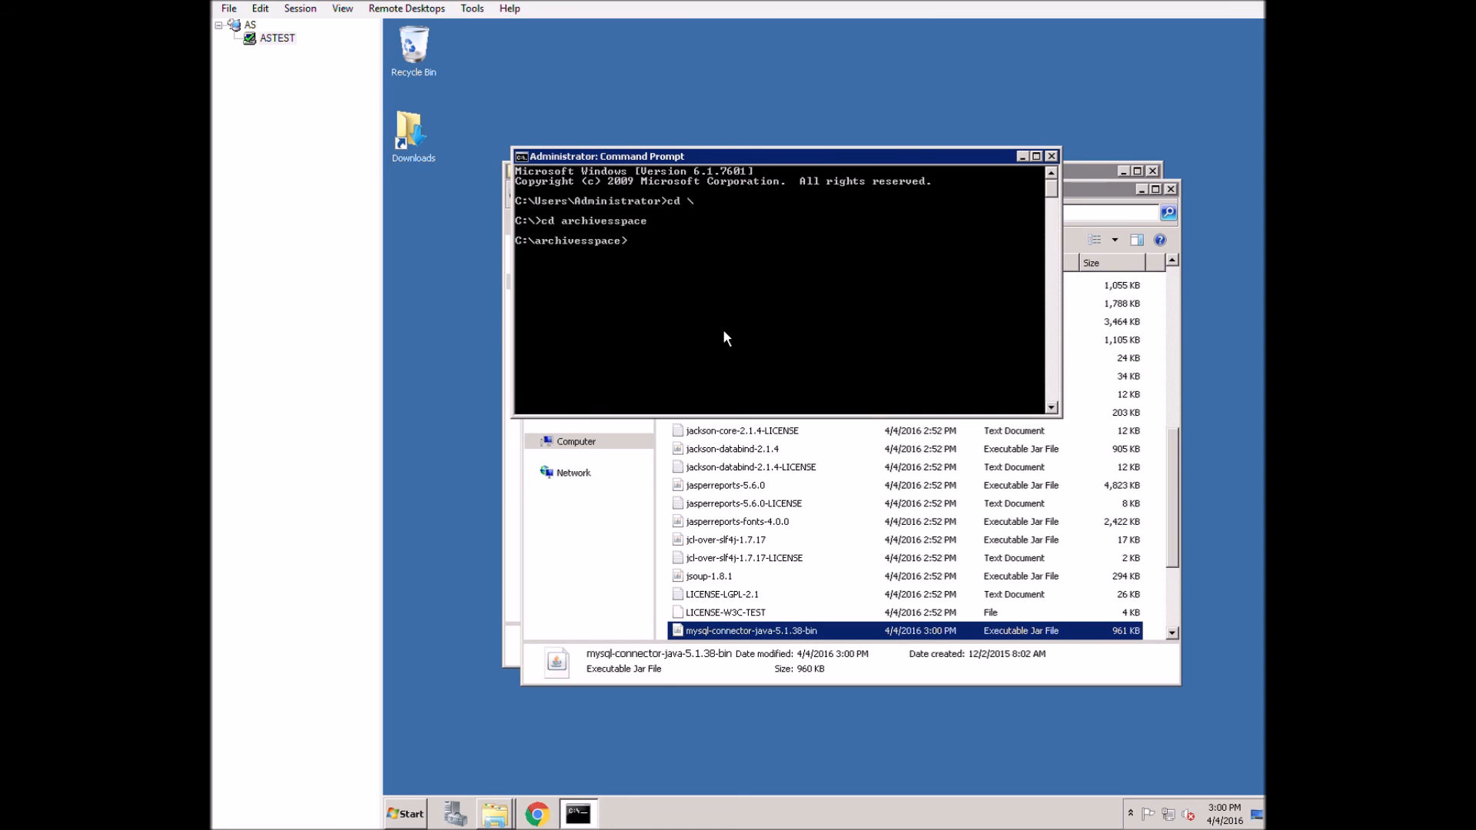
pyautogui.write('cd scripts')
pyautogui.press('Return')
pyautogui.write('dir')
pyautogui.press('Return')
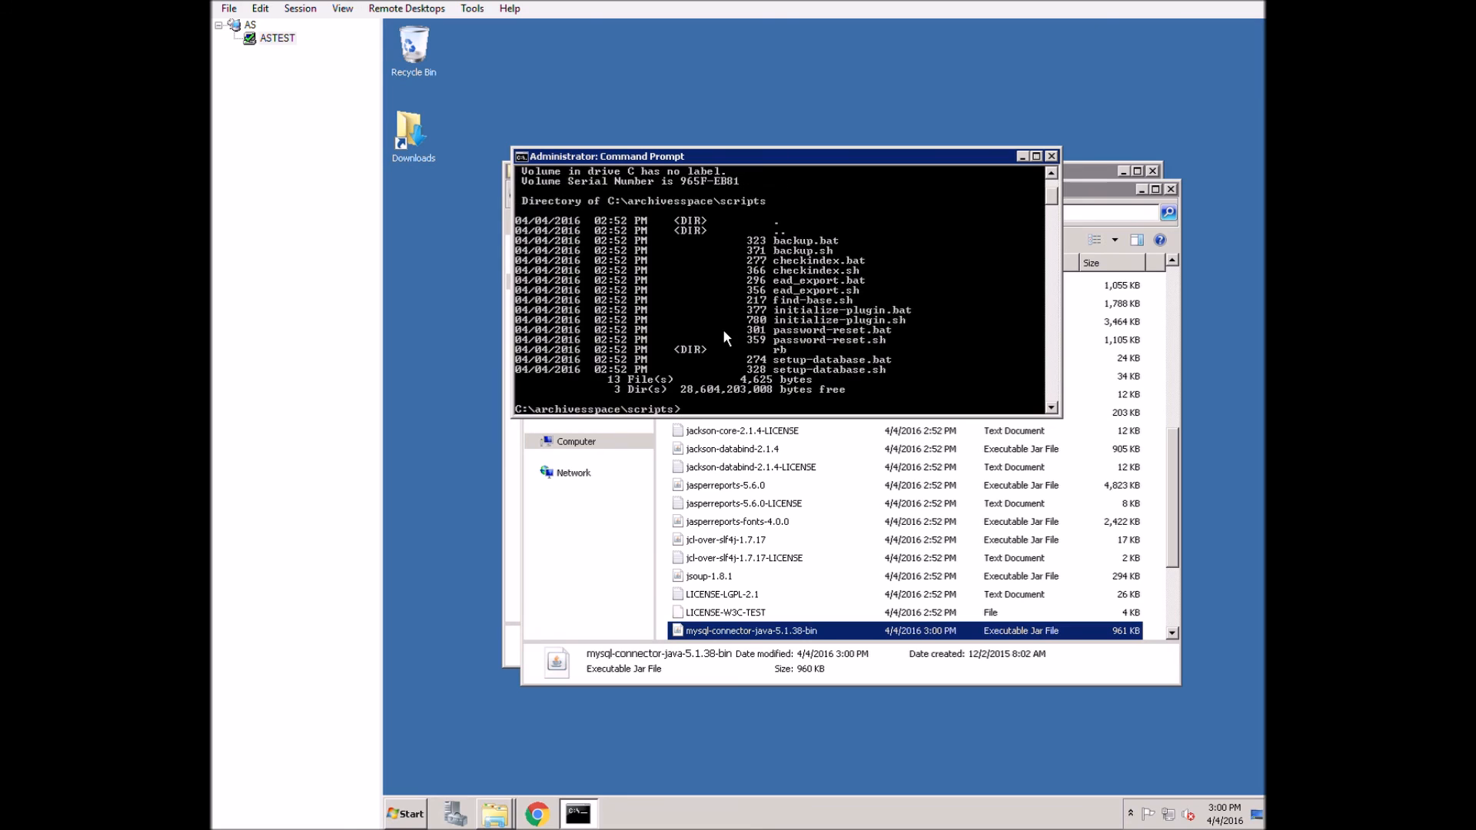
# Run the setup-database.bat script to set up the ArchivesSpace database
pyautogui.write('s')
pyautogui.press('Tab')
pyautogui.press('Return')
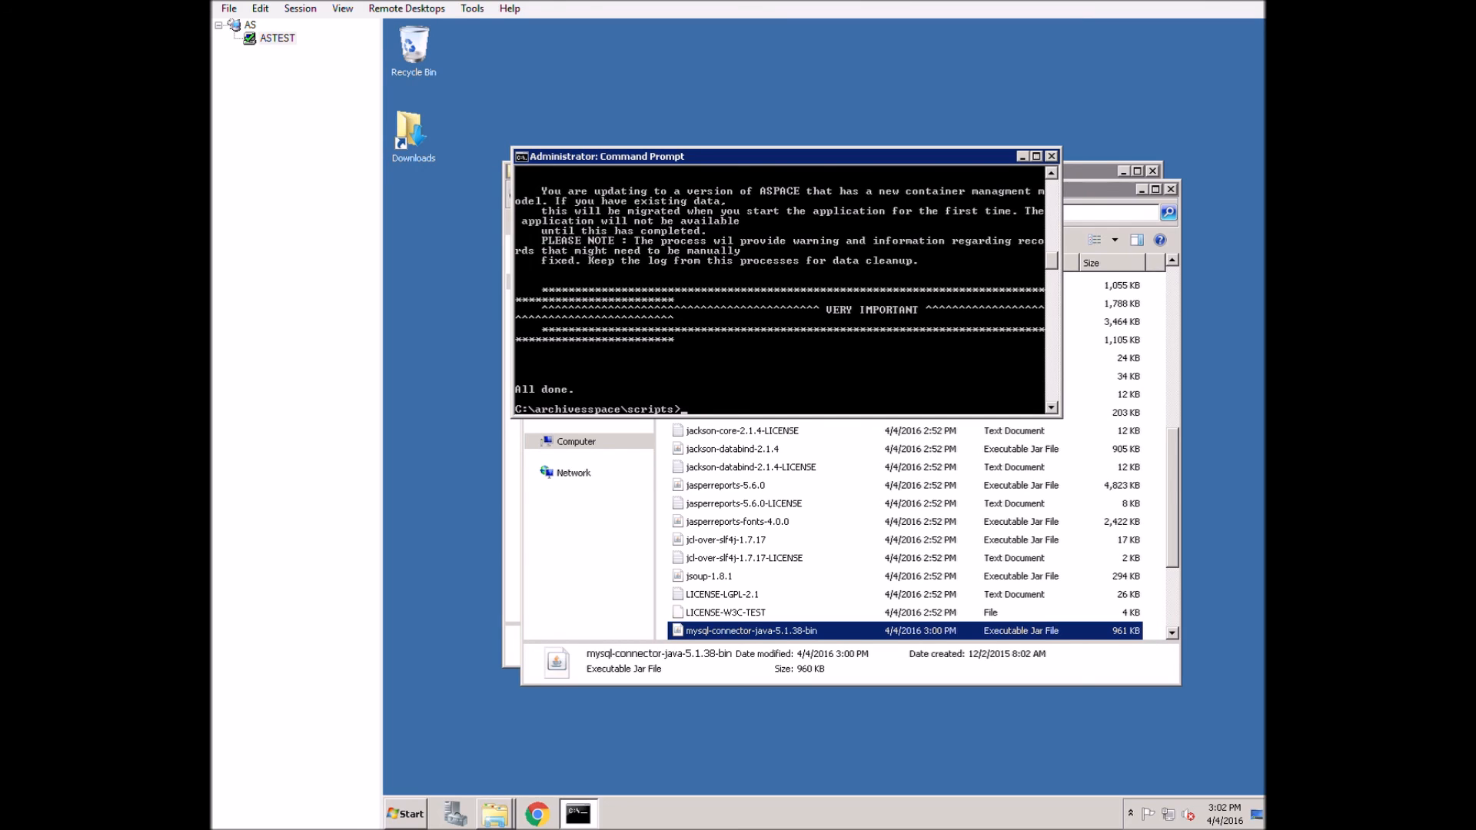
# Change to the C:\archivesspace\launcher directory and list its contents
pyautogui.write('cd ..')
pyautogui.press('Return')
pyautogui.write('cd ')
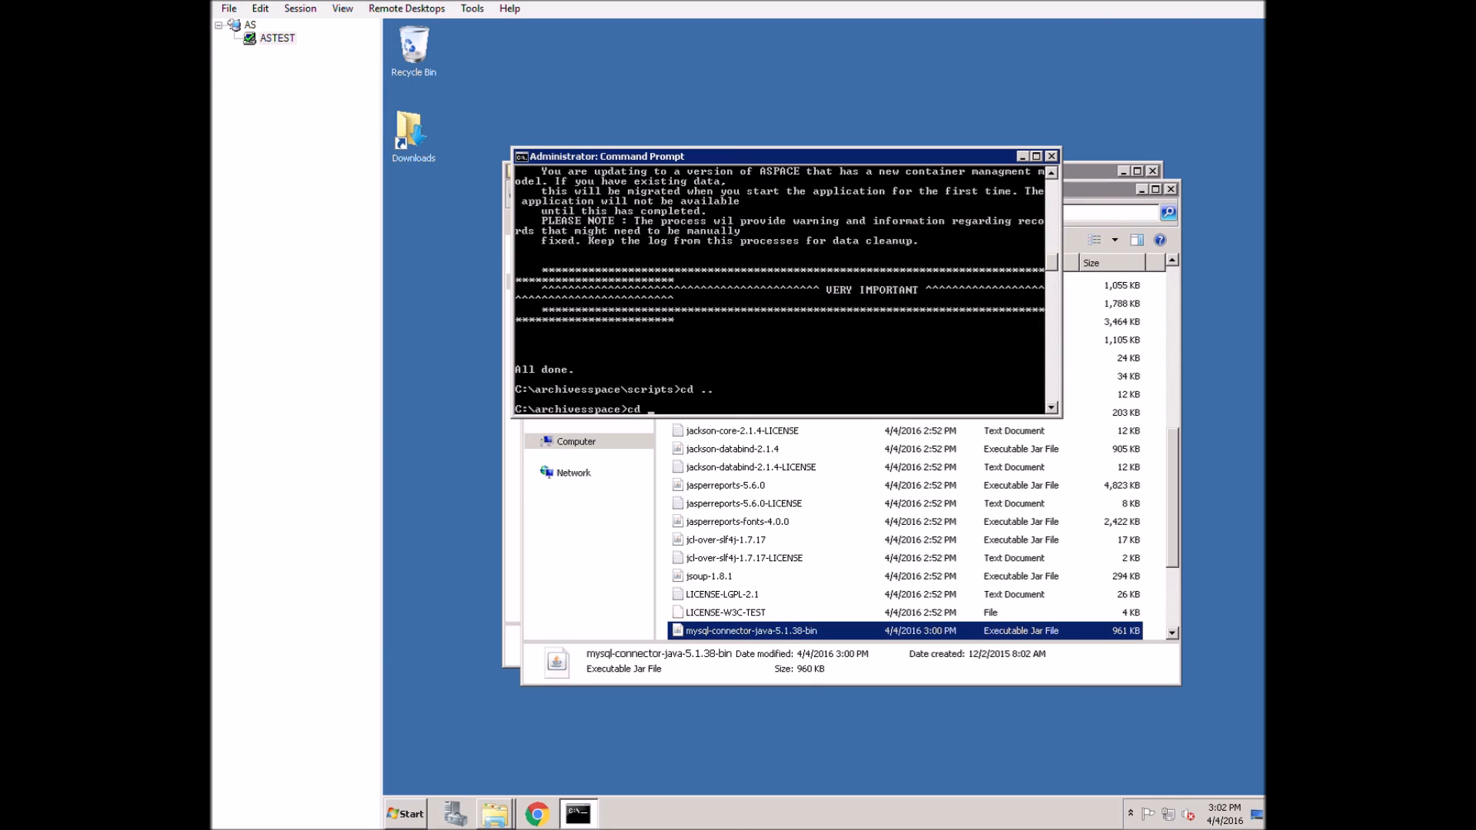
pyautogui.write('launcher')
pyautogui.press('Return')
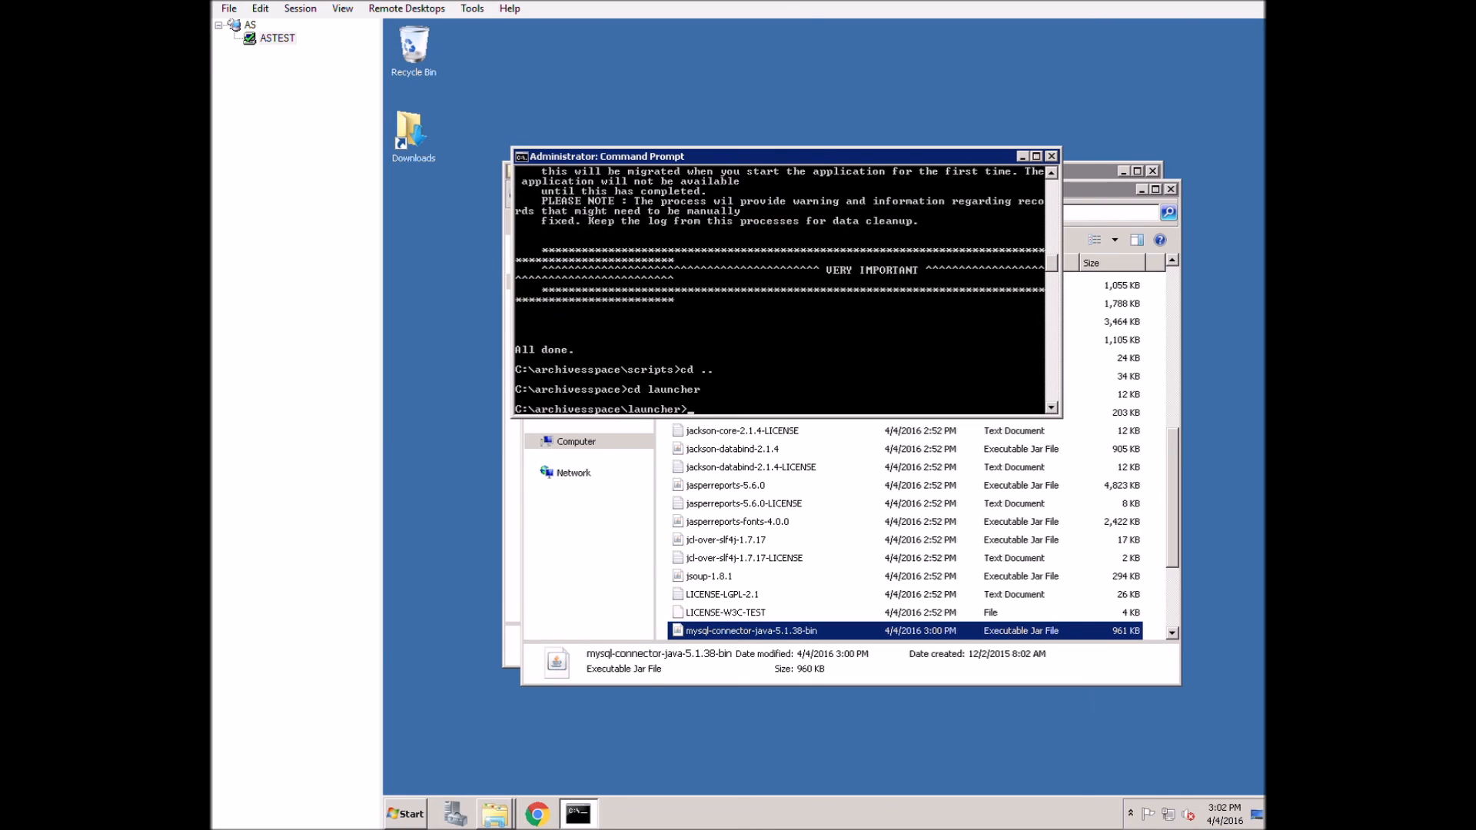
pyautogui.write('dir')
pyautogui.press('Return')
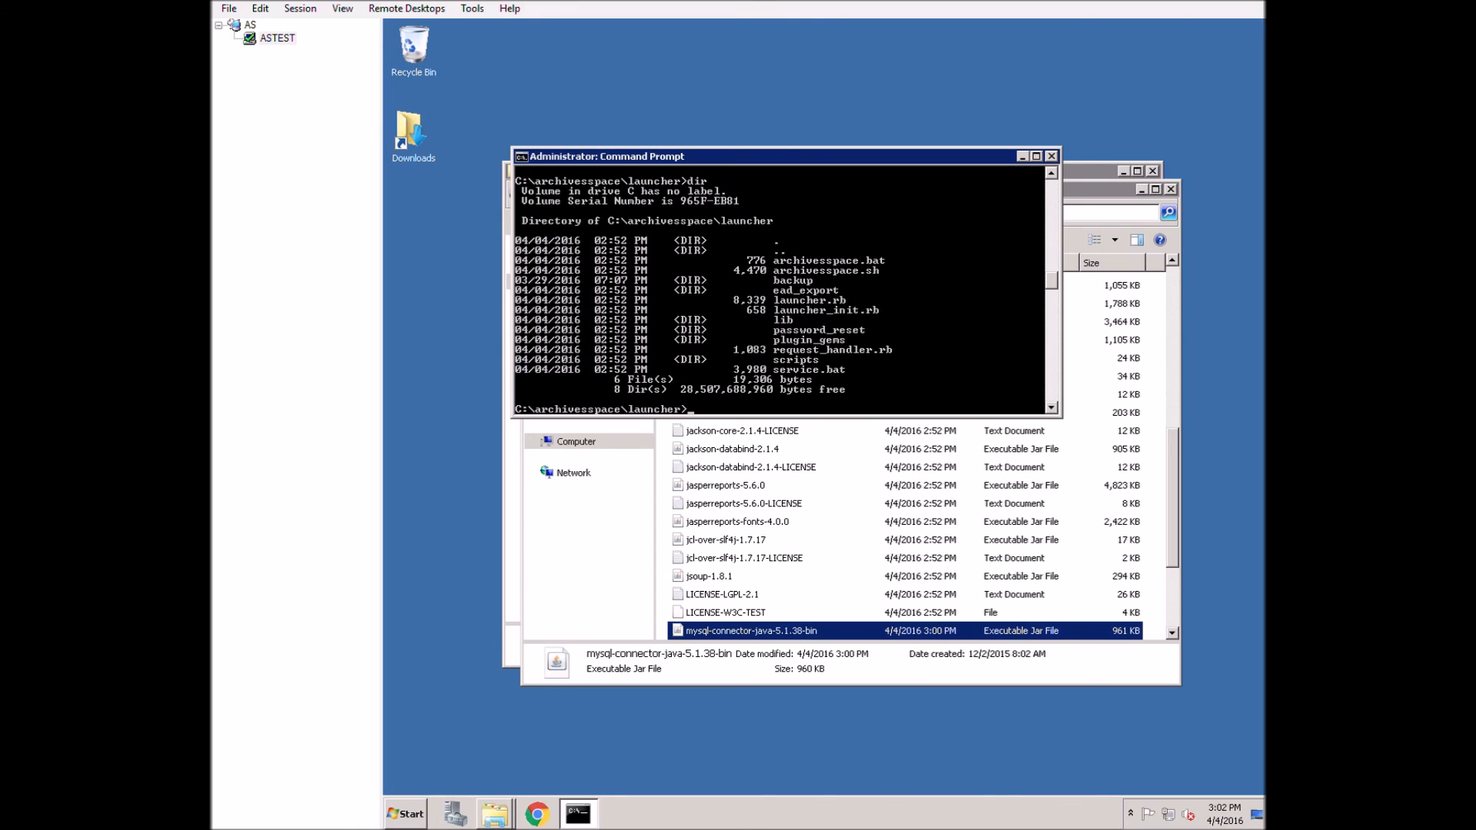
# Run service.bat and continue past its prerequisites to install the ArchivesSpace Windows service
pyautogui.write('service.bat')
pyautogui.press('Return')
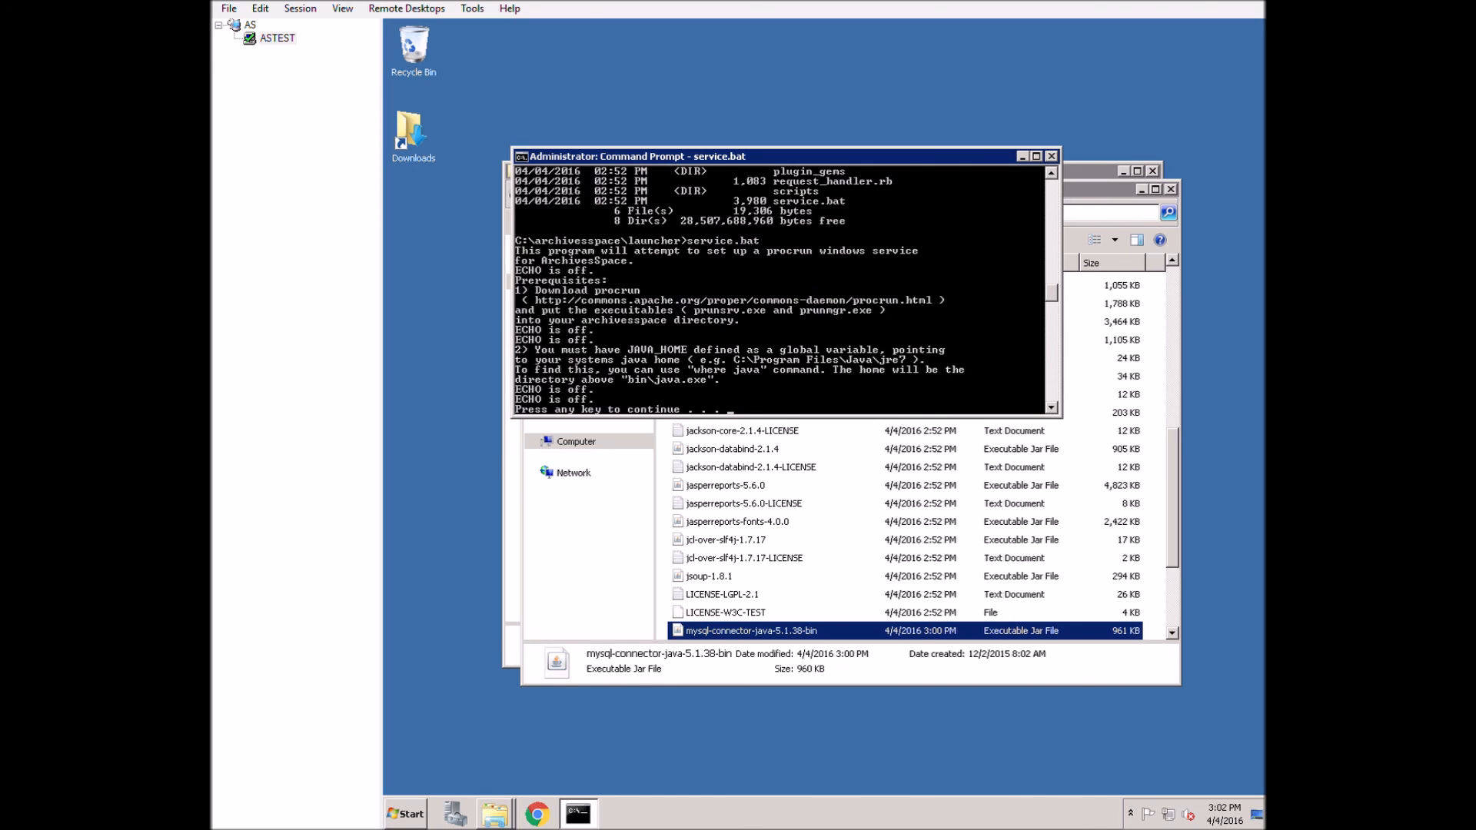
pyautogui.press('Return')
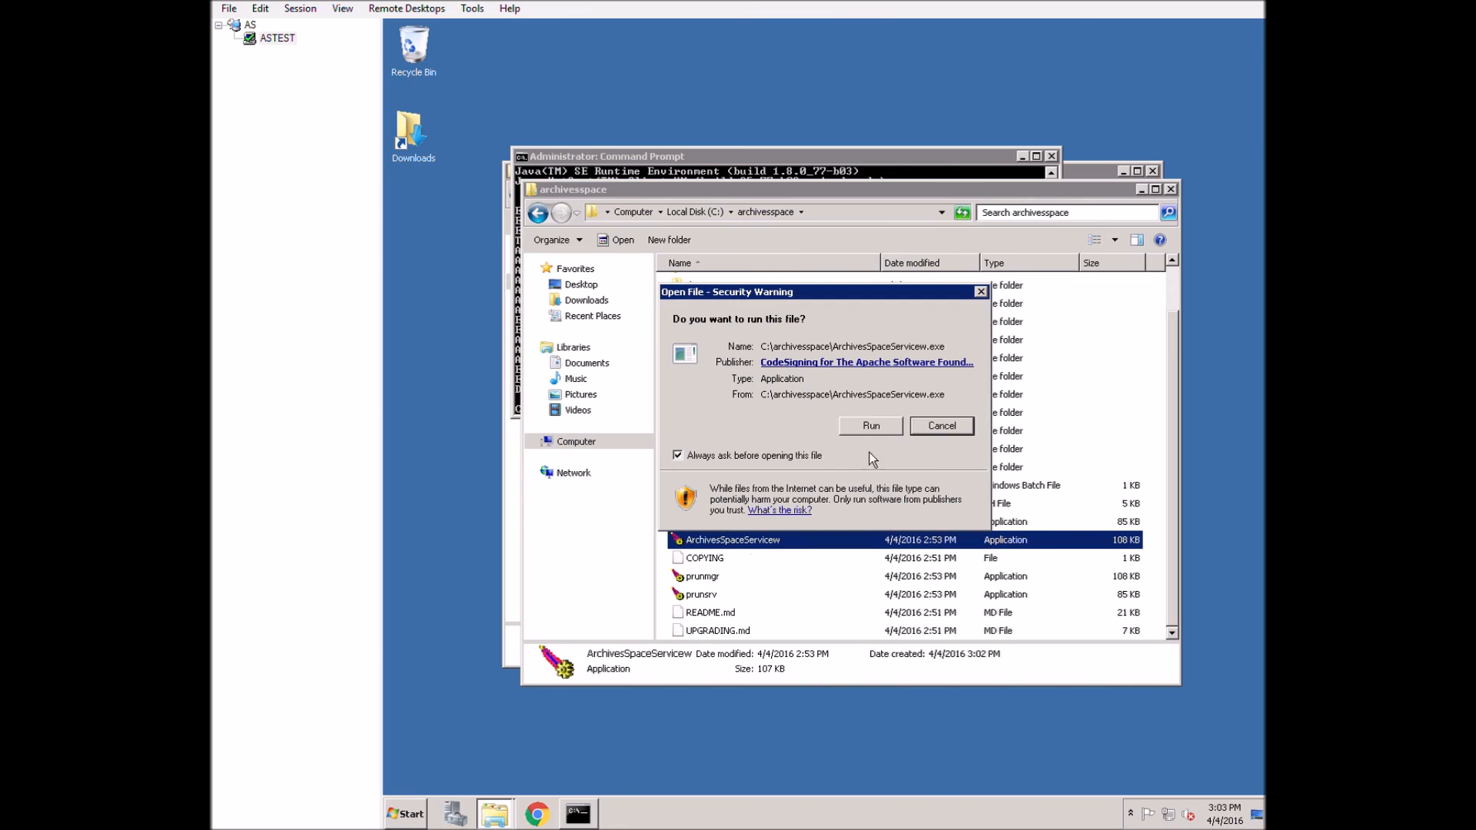
# Run ArchivesSpaceServicew.exe, start the ArchivesSpaceService service, and close its properties and the archivesspace folder window
pyautogui.click(865, 425)
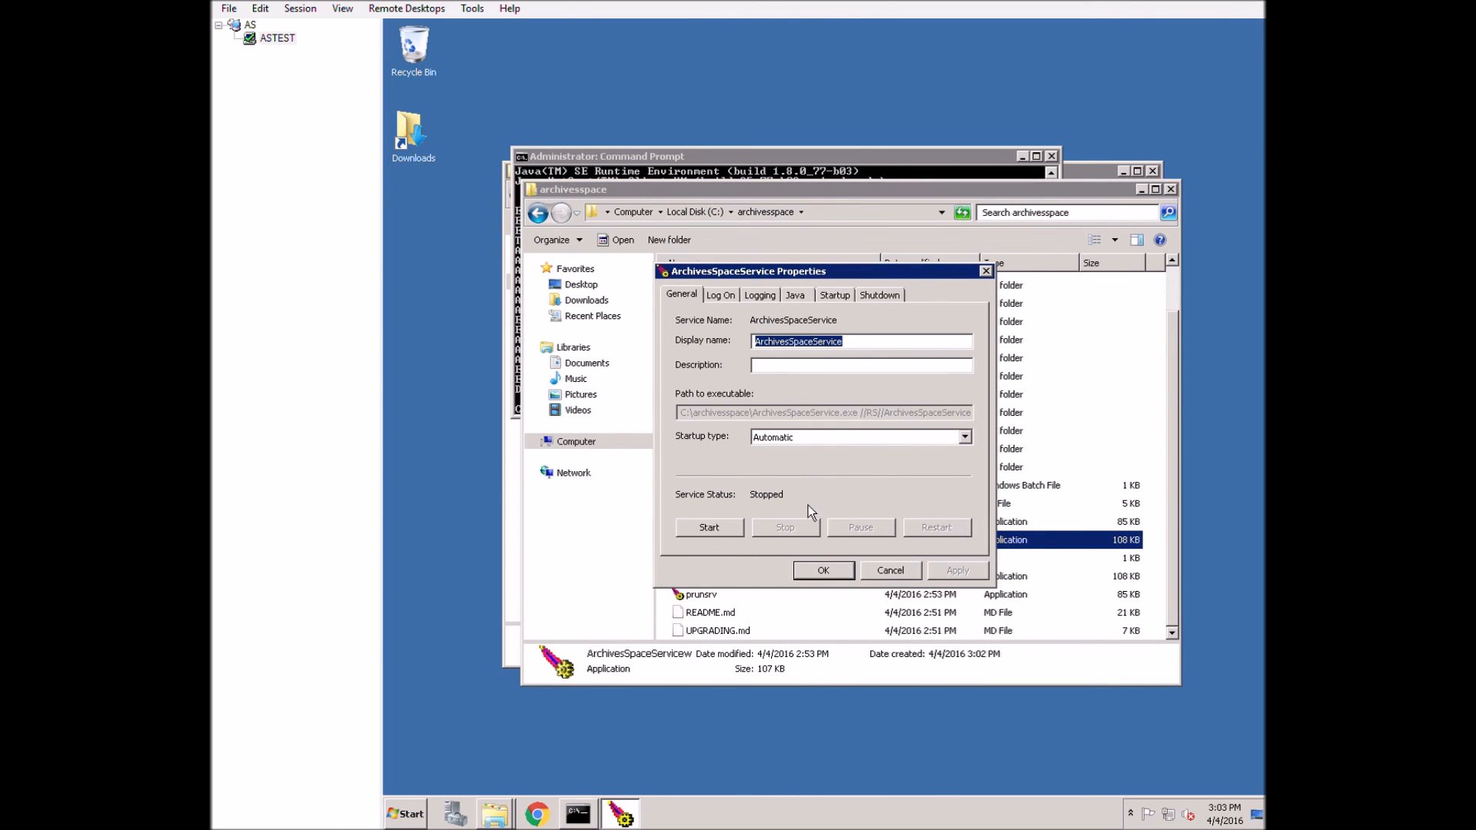
pyautogui.click(740, 535)
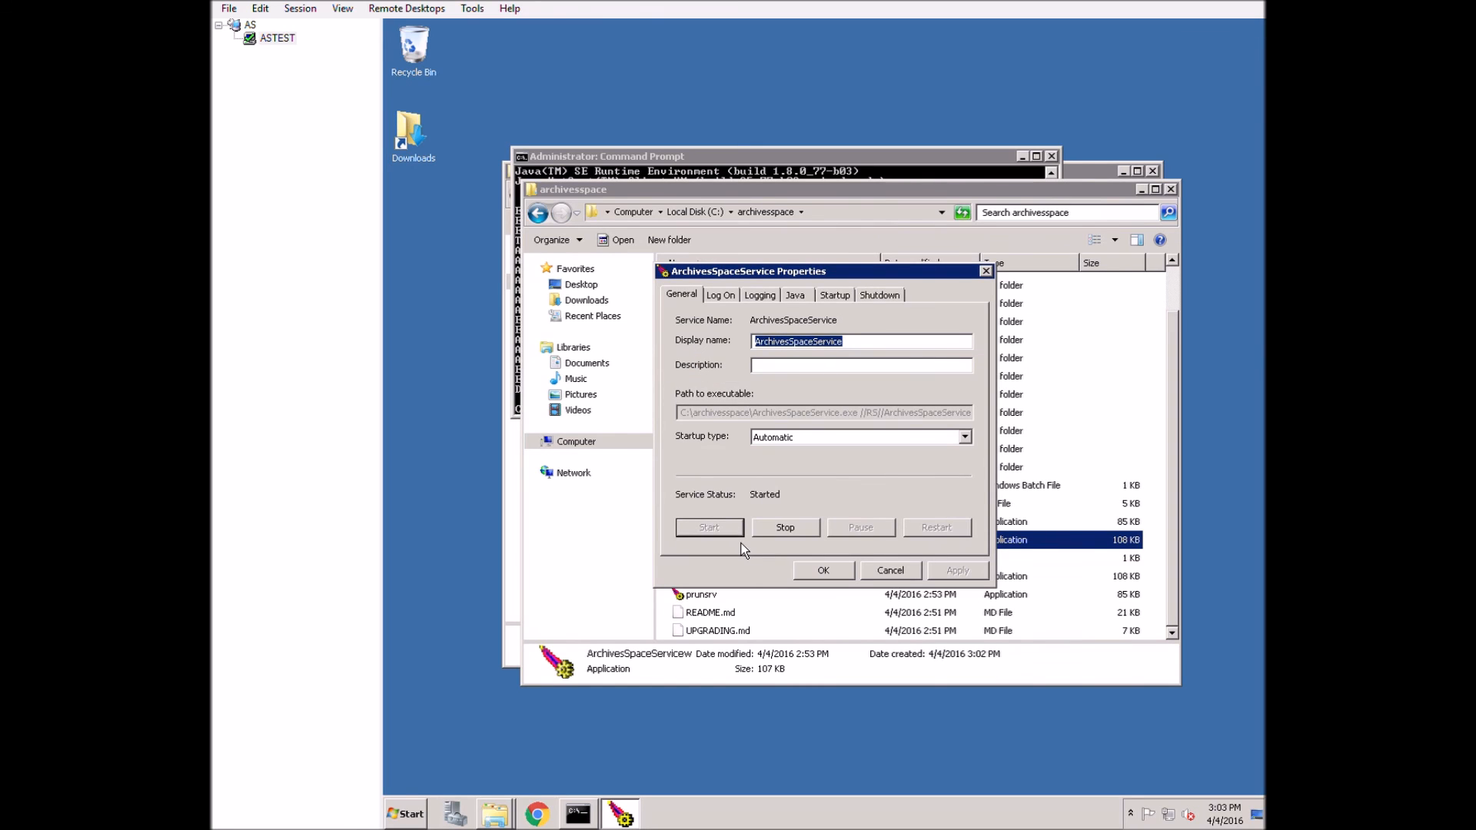
pyautogui.click(824, 570)
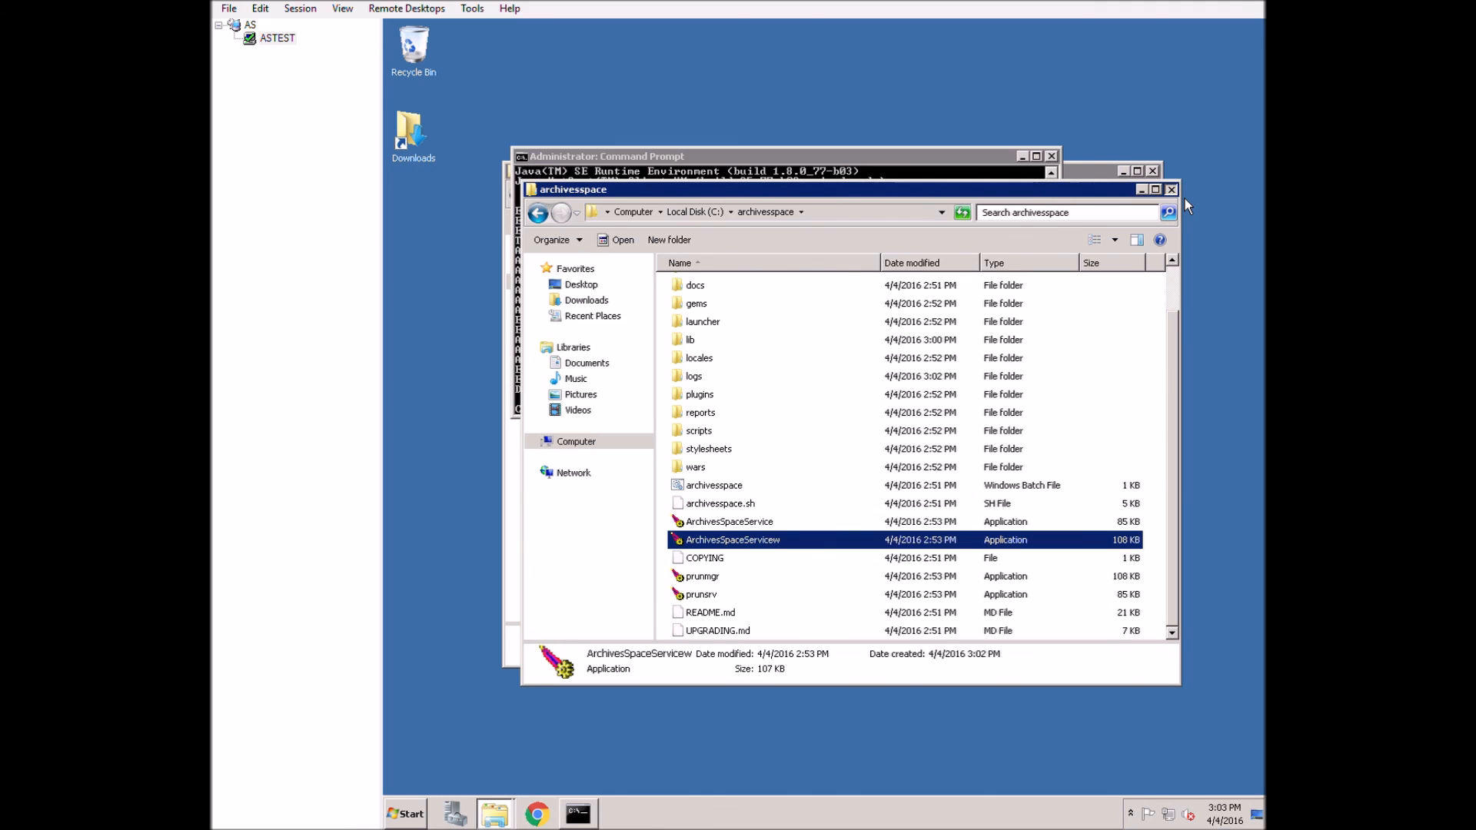
pyautogui.hotkey('alt', 'F4')
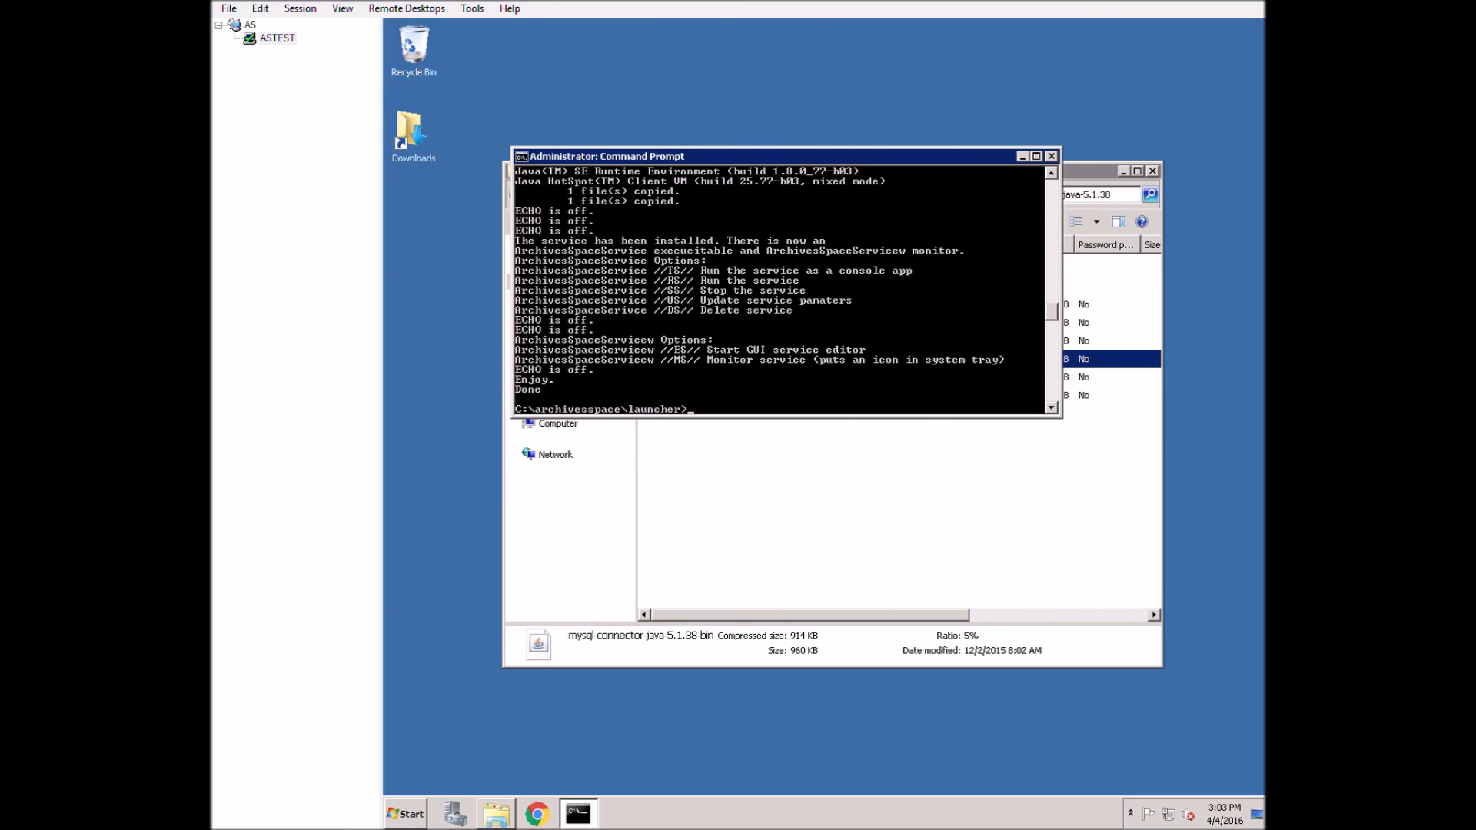
# Open Control Panel and search it for "firewall"
pyautogui.press('super')
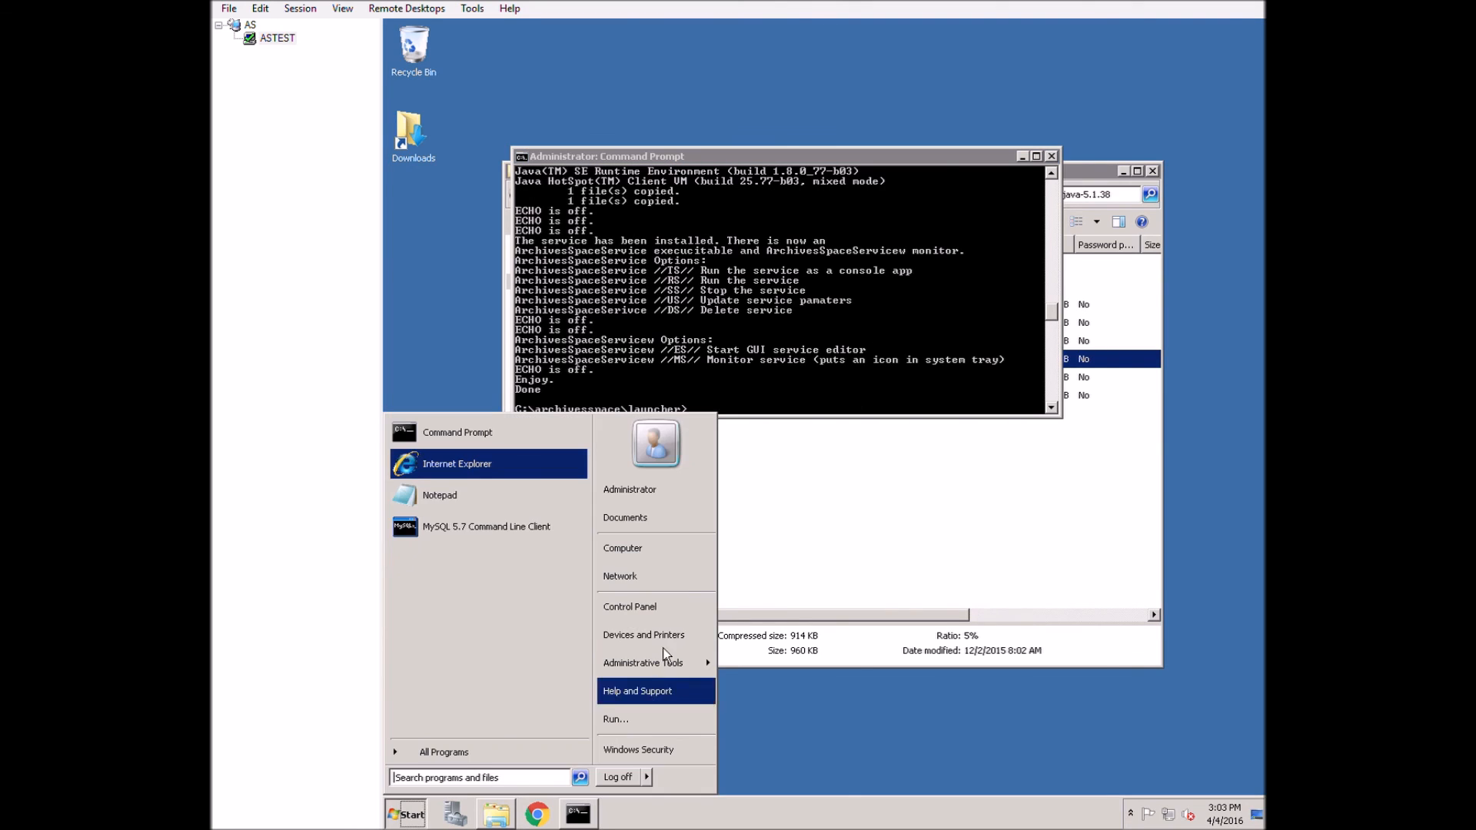
pyautogui.press('Escape')
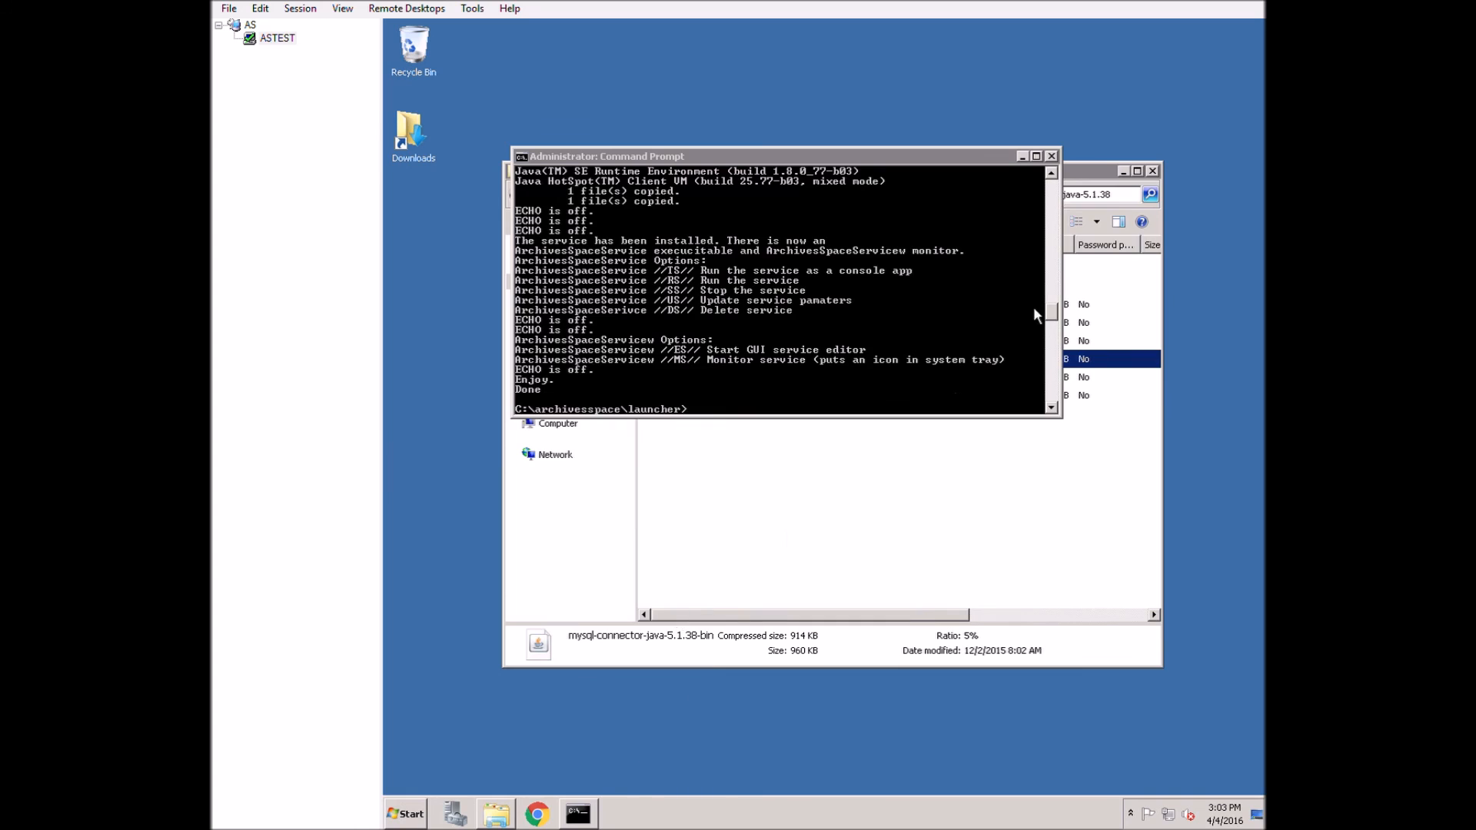
pyautogui.click(1064, 215)
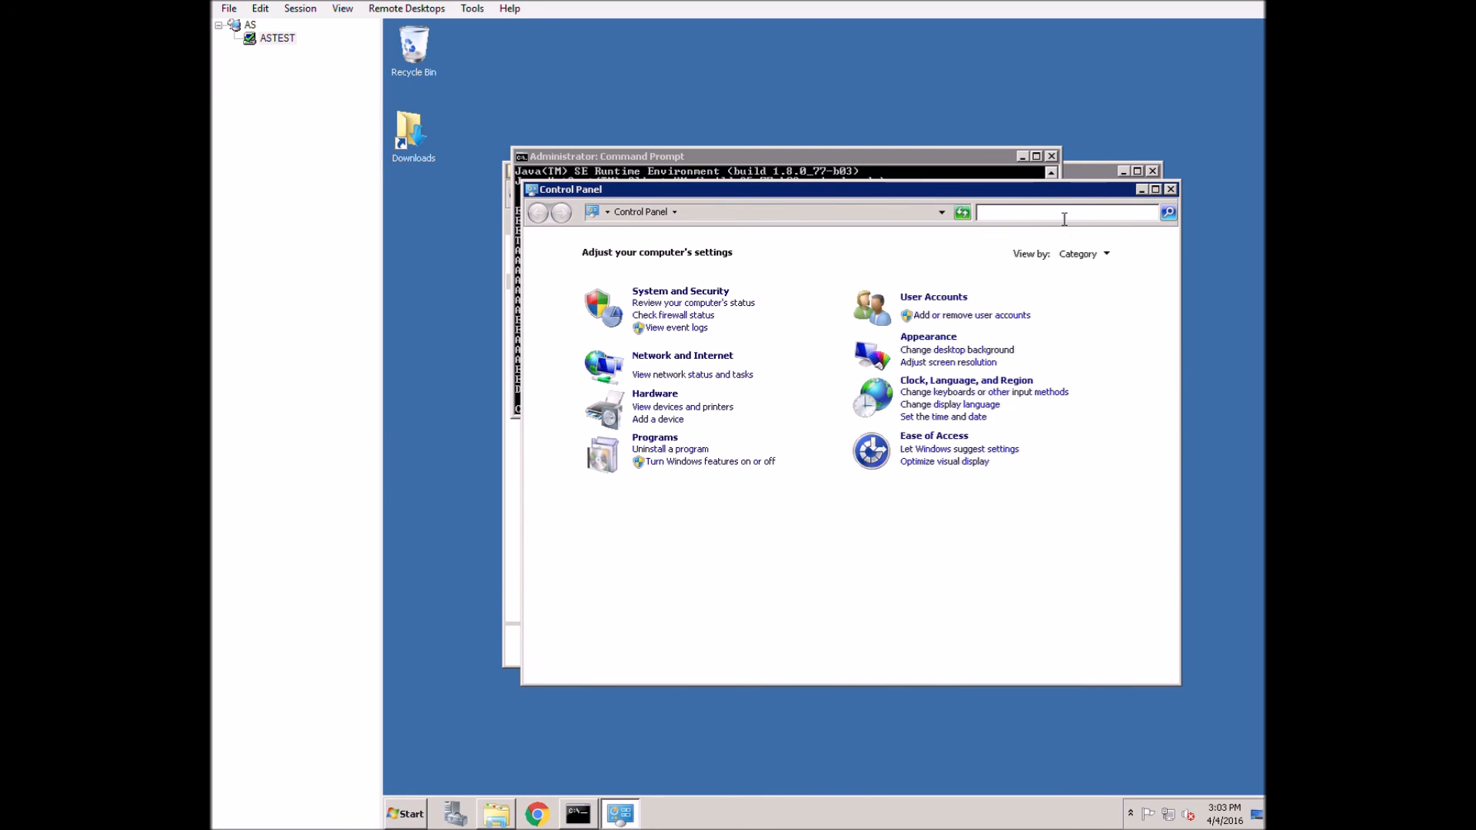
pyautogui.write('firewall')
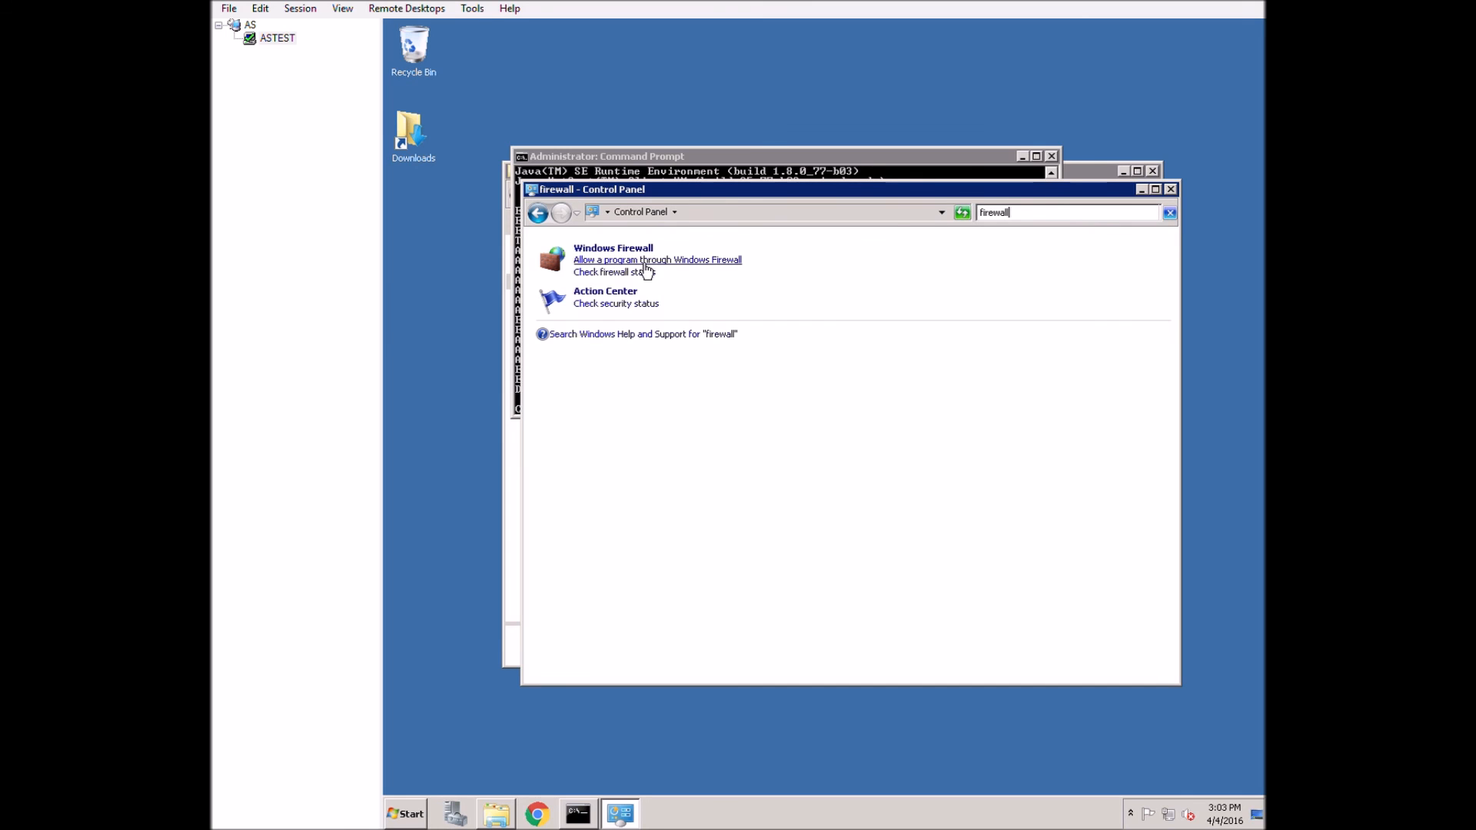
pyautogui.click(644, 262)
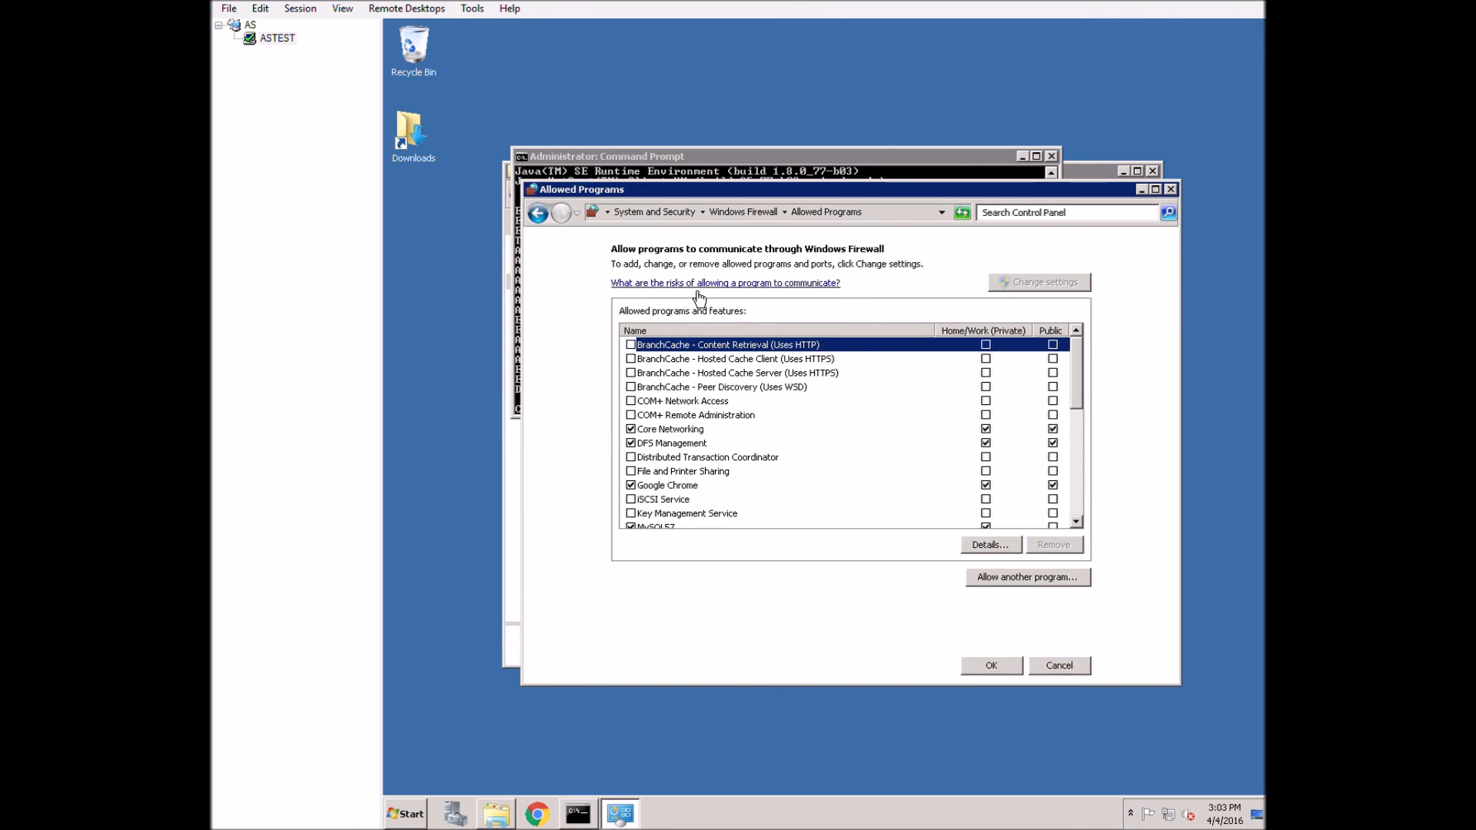
pyautogui.click(1074, 673)
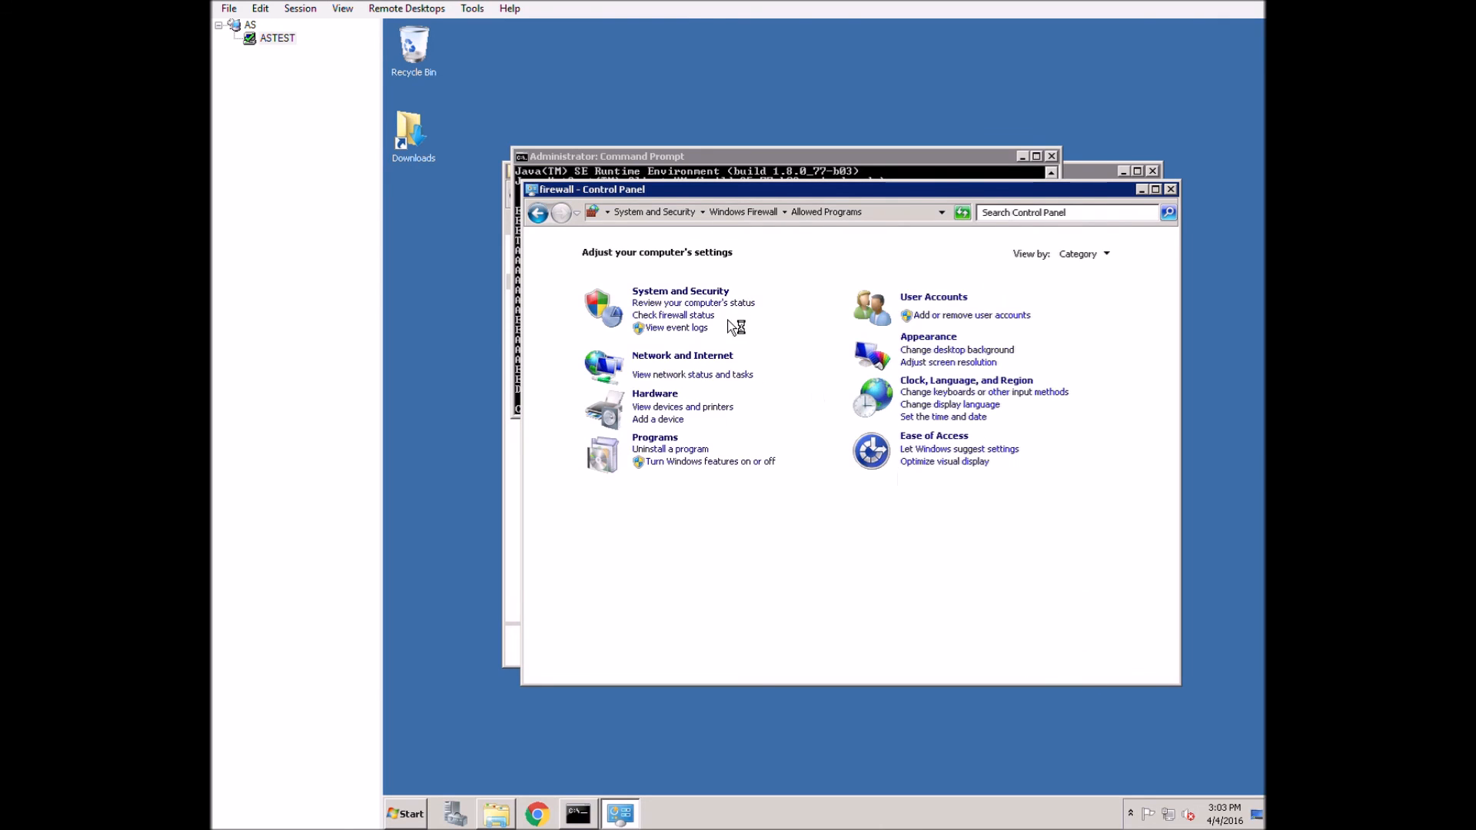
pyautogui.click(647, 256)
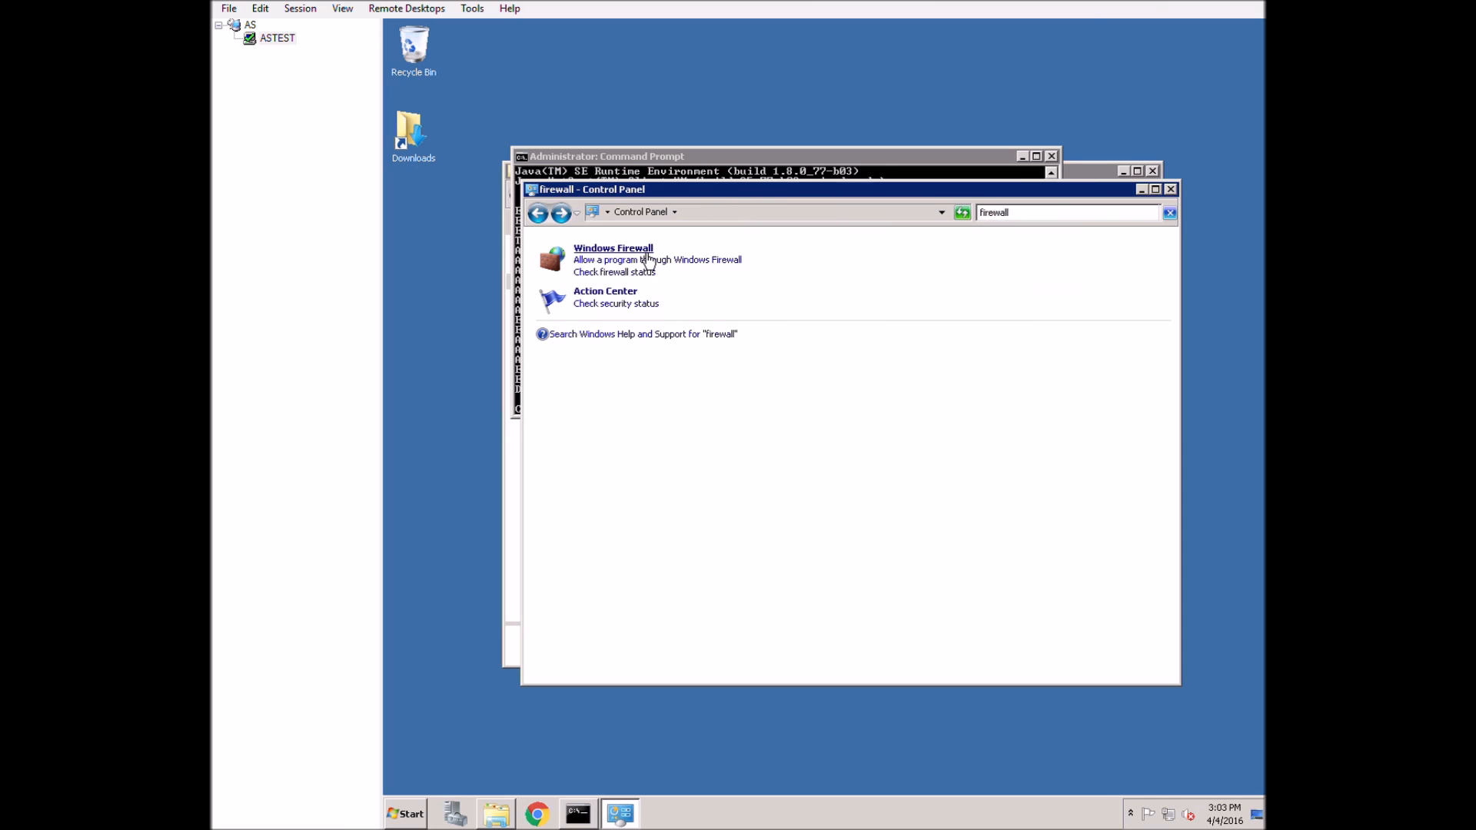
# Open the advanced settings of Windows Firewall and display the inbound rules
pyautogui.click(649, 259)
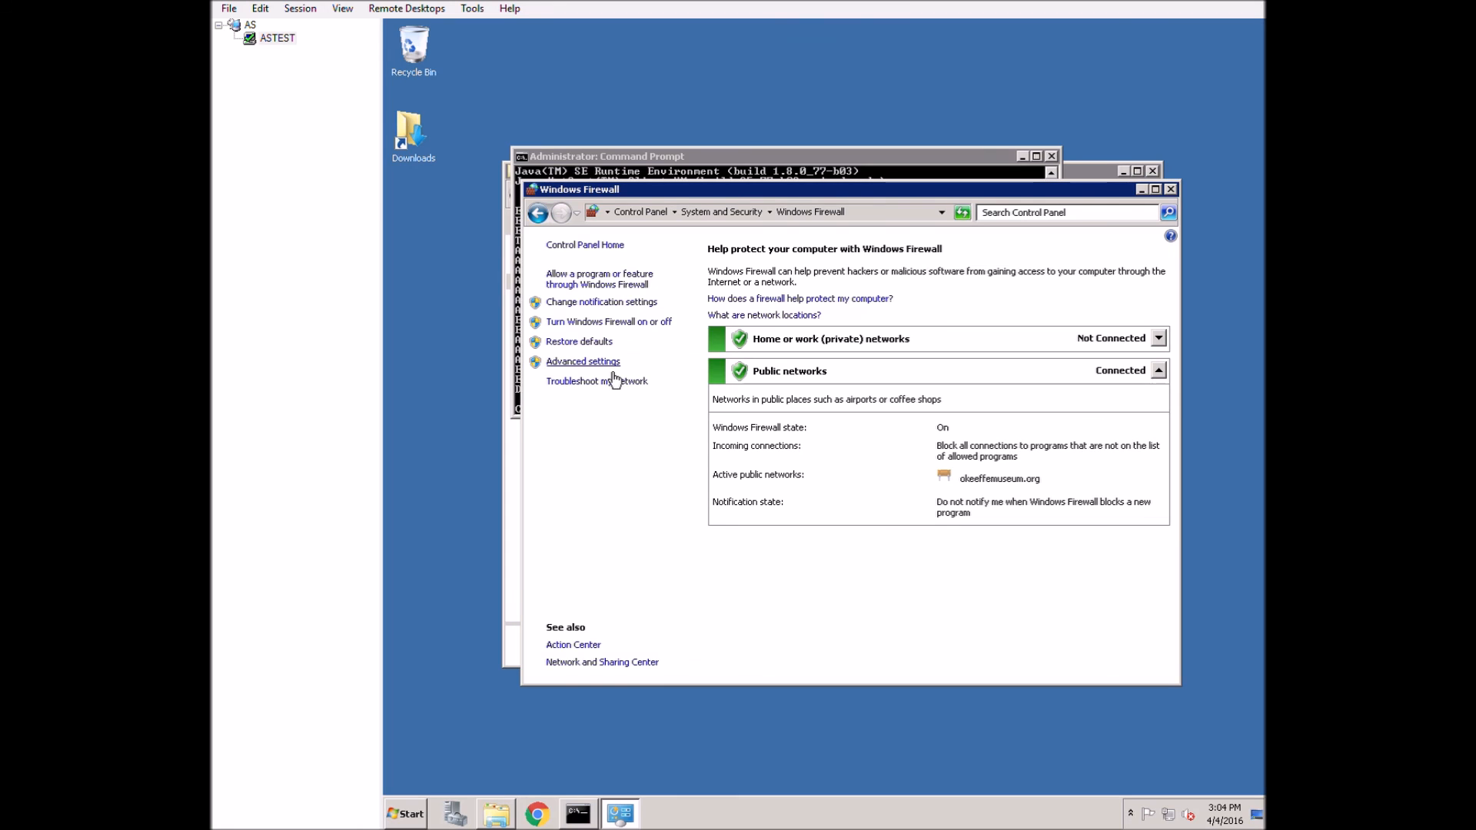
pyautogui.click(612, 369)
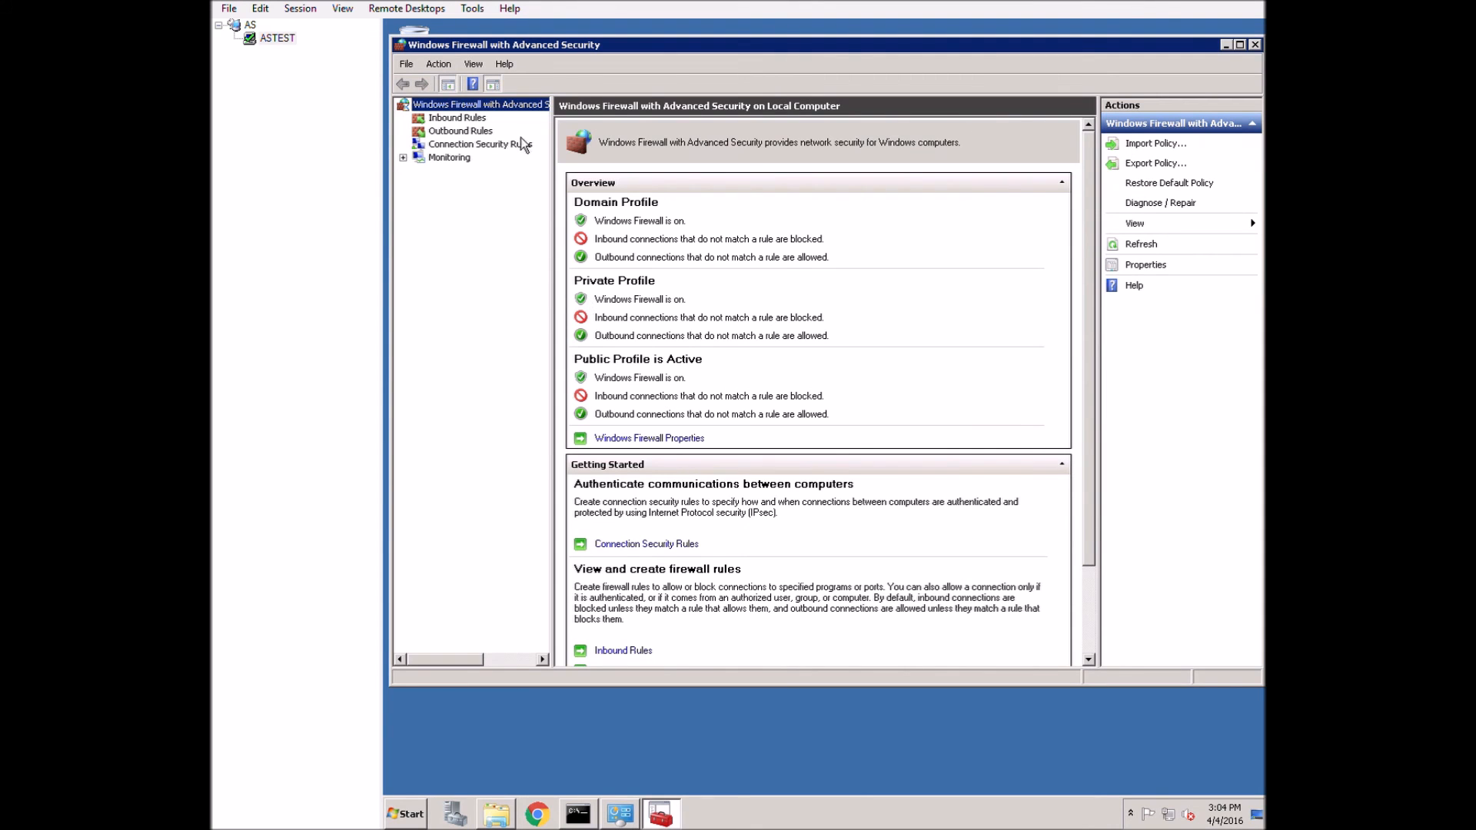
pyautogui.click(471, 118)
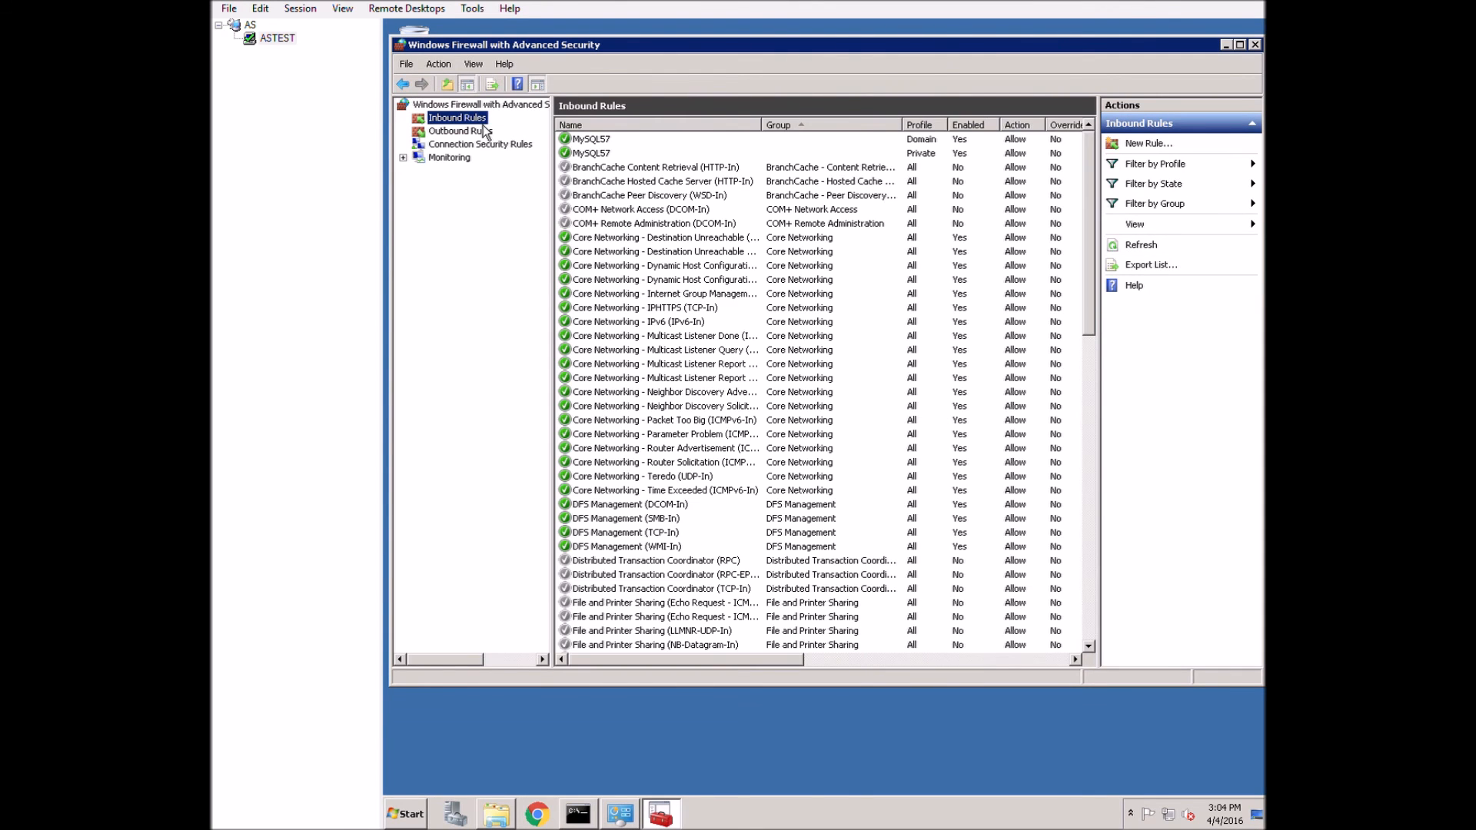
# Start a new inbound rule of type Port for the specific local TCP ports 8080, 8081, 8089, 8090
pyautogui.rightClick(486, 132)
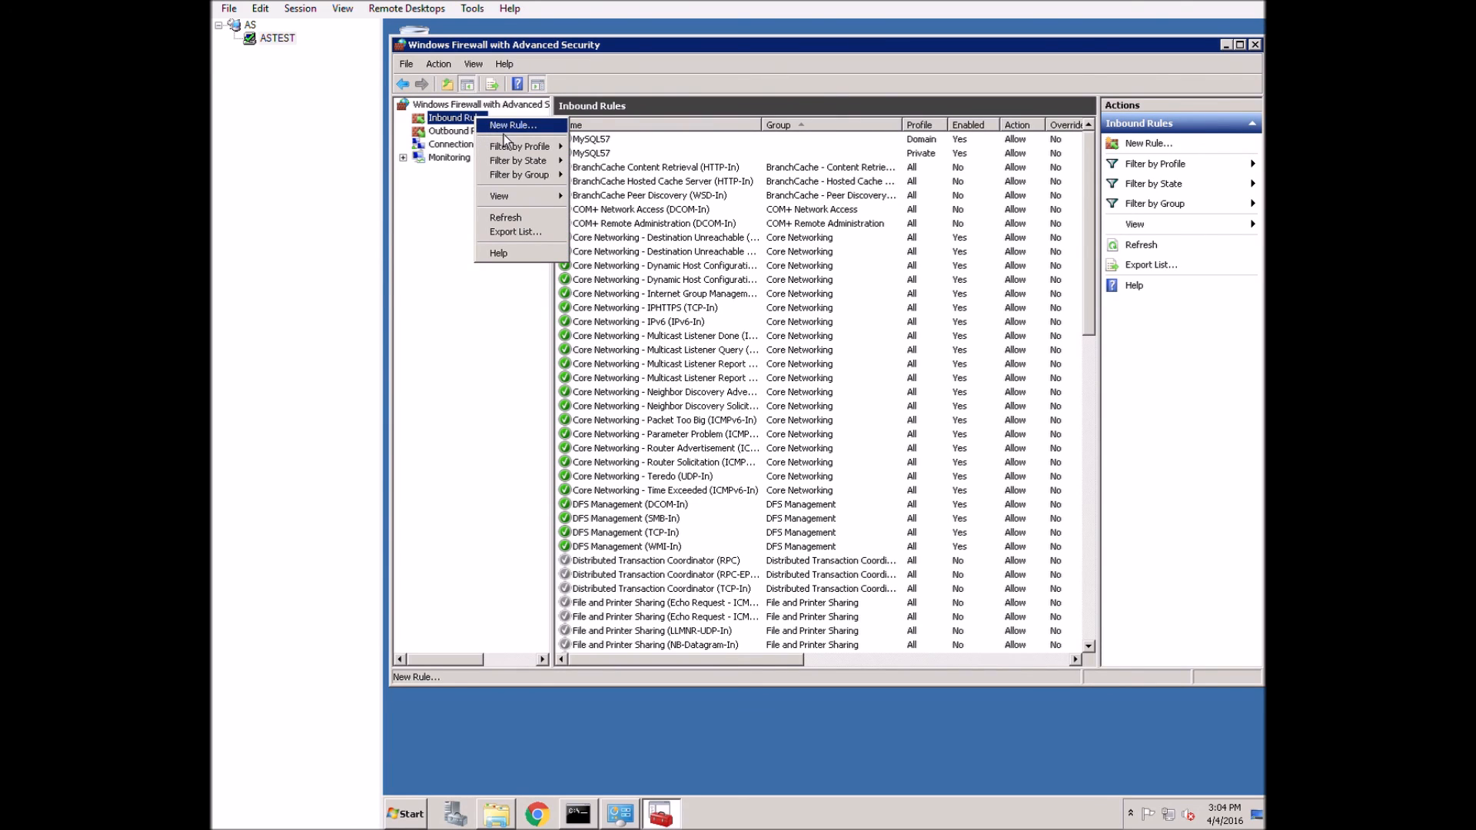
pyautogui.click(504, 125)
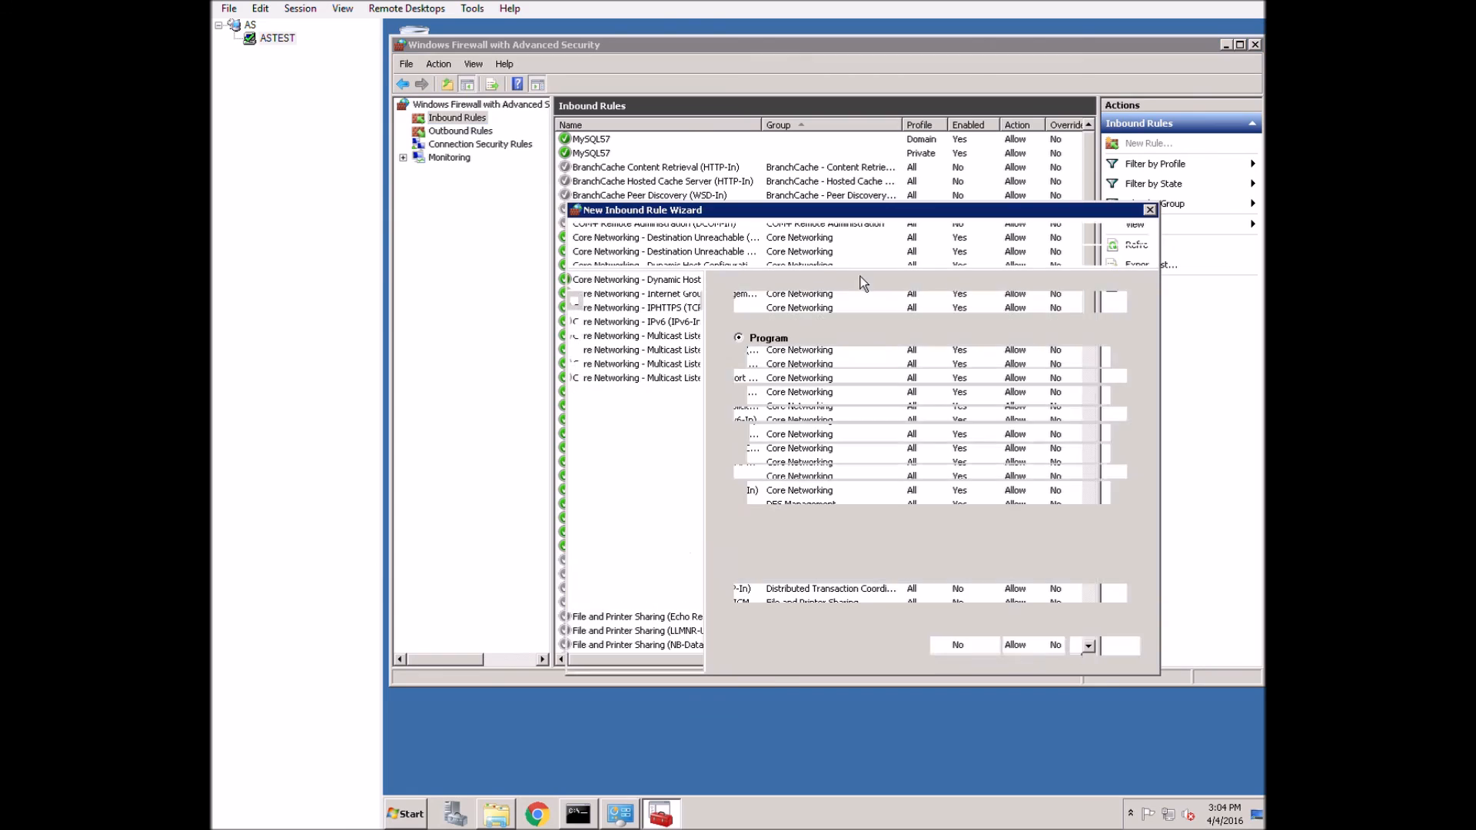
pyautogui.click(773, 385)
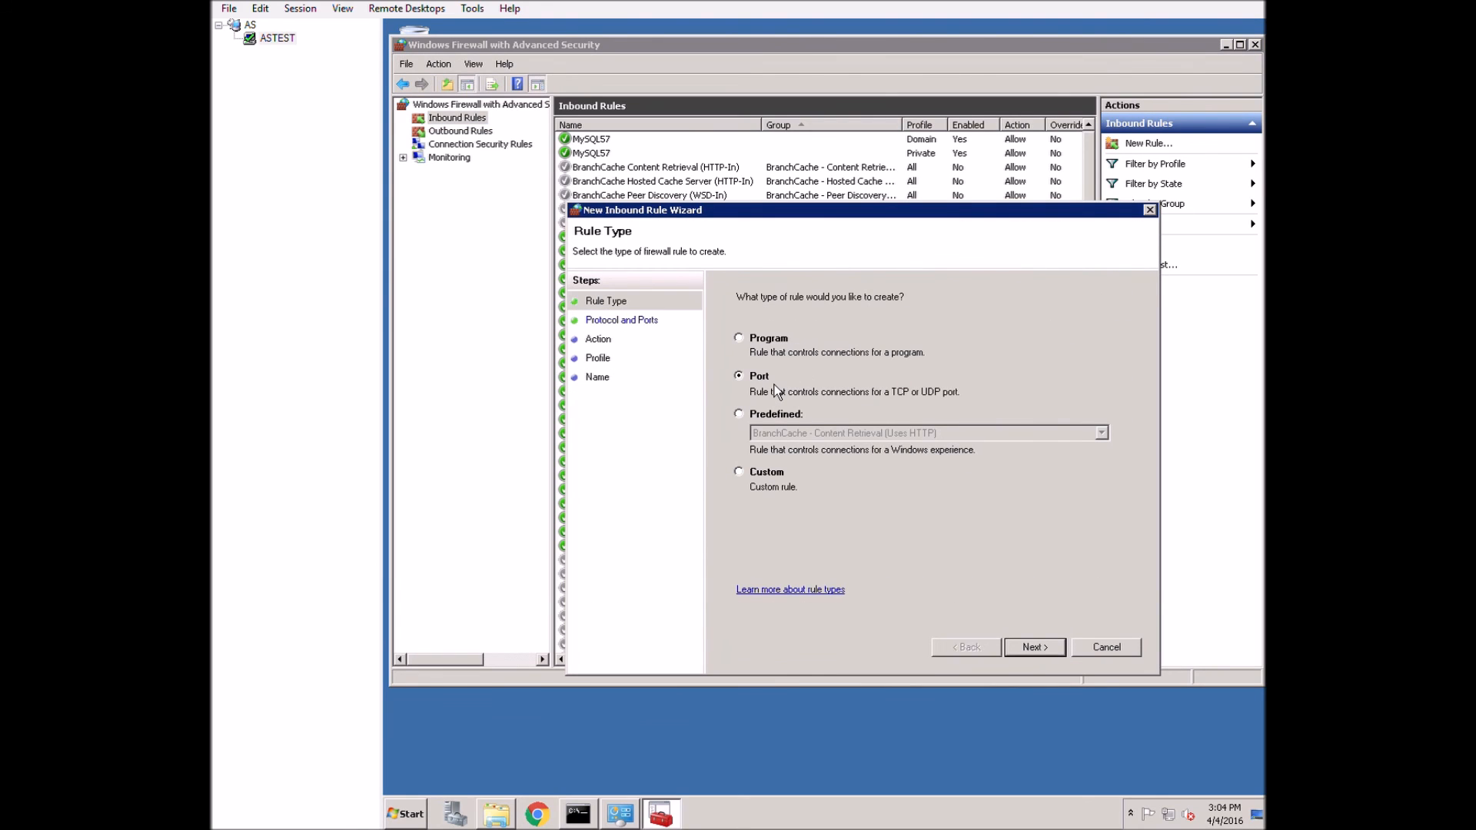
pyautogui.click(1044, 658)
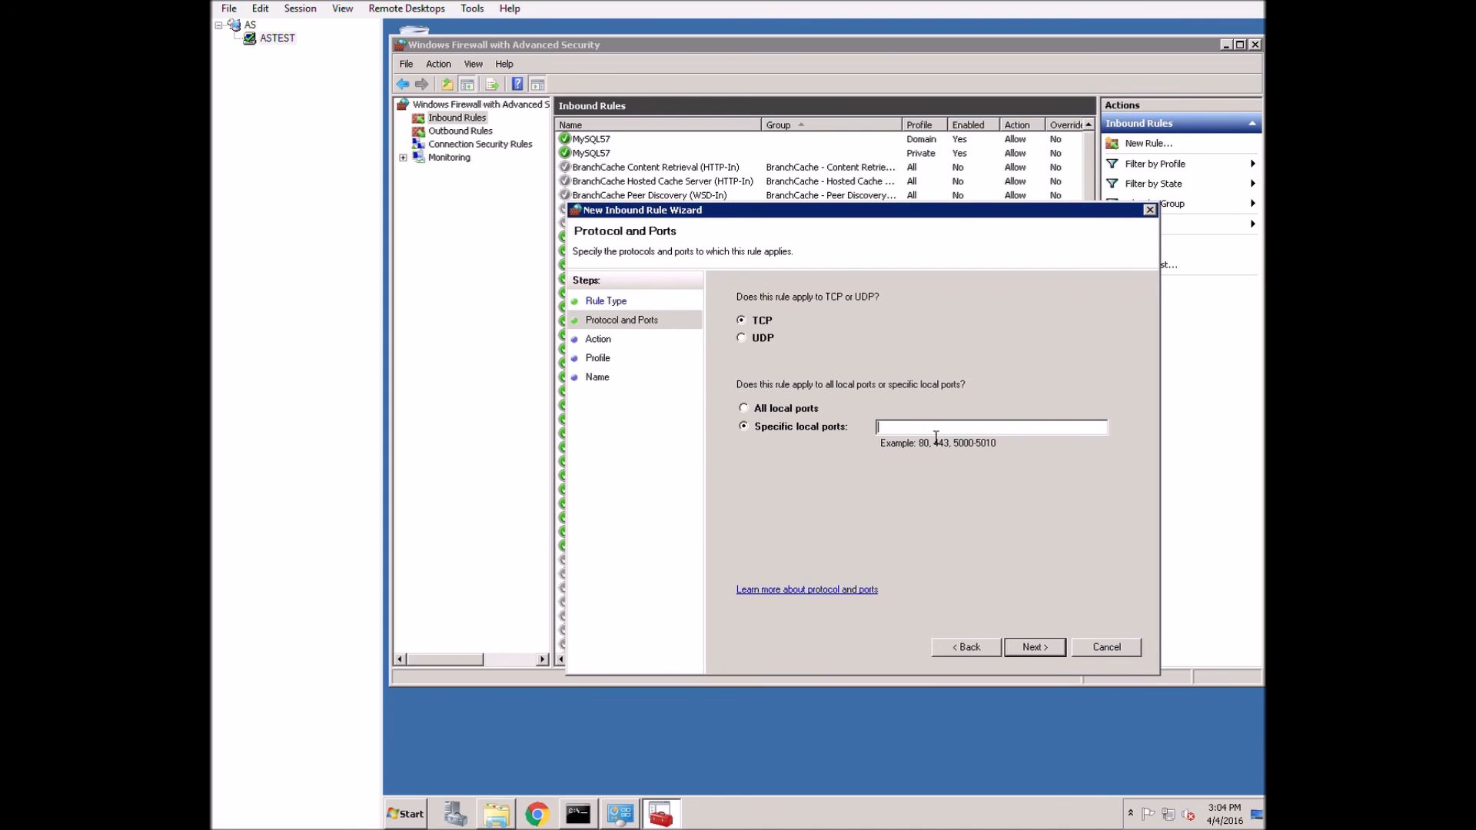
pyautogui.write('8080 8081,')
pyautogui.click(898, 426)
pyautogui.write(', 8089, 8090')
pyautogui.click(1050, 658)
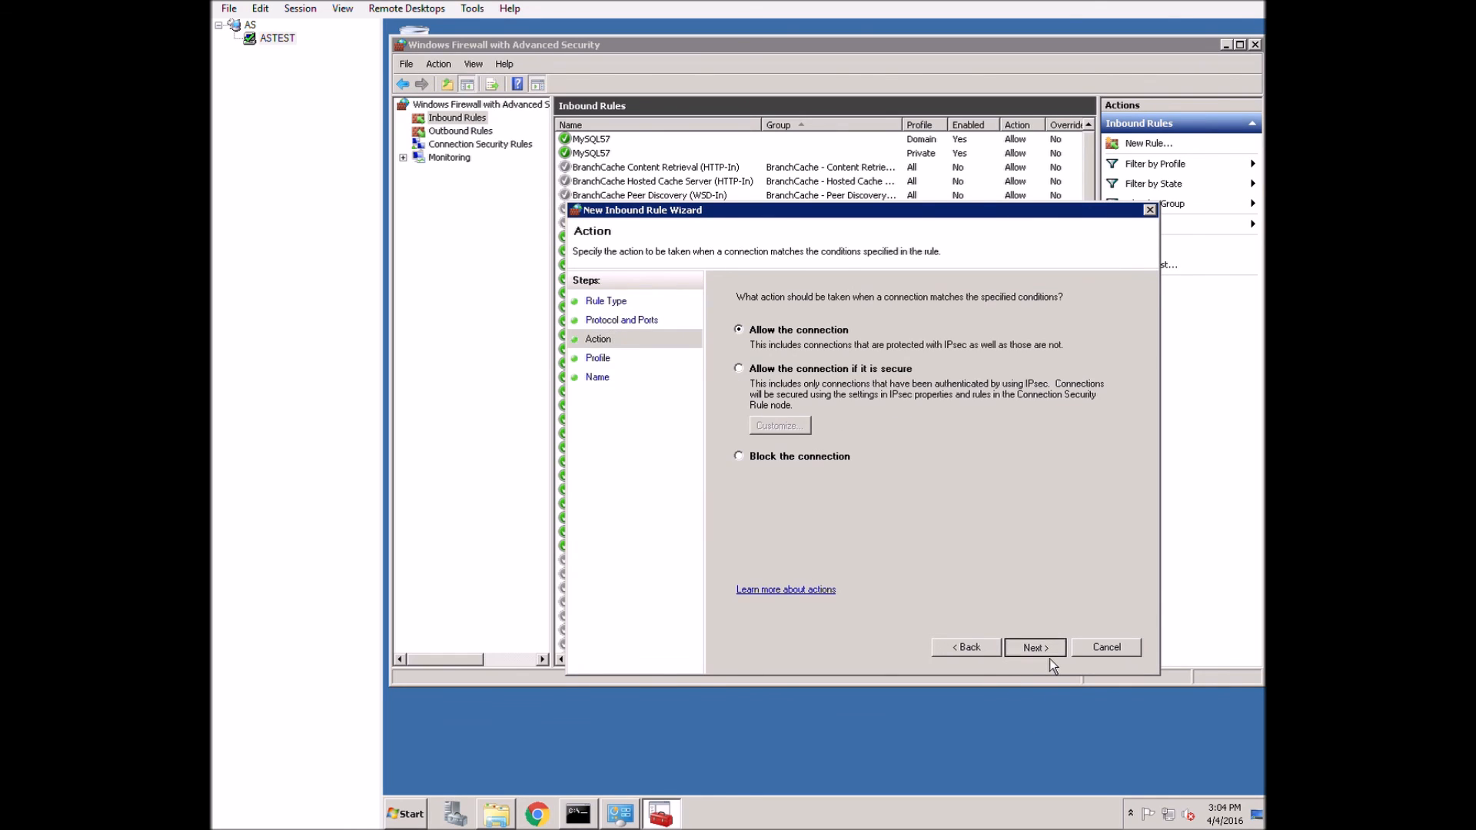
# Allow the connection with the default profiles, name the inbound rule ArchivesSpace, and finish creating it
pyautogui.click(1049, 658)
pyautogui.click(1049, 658)
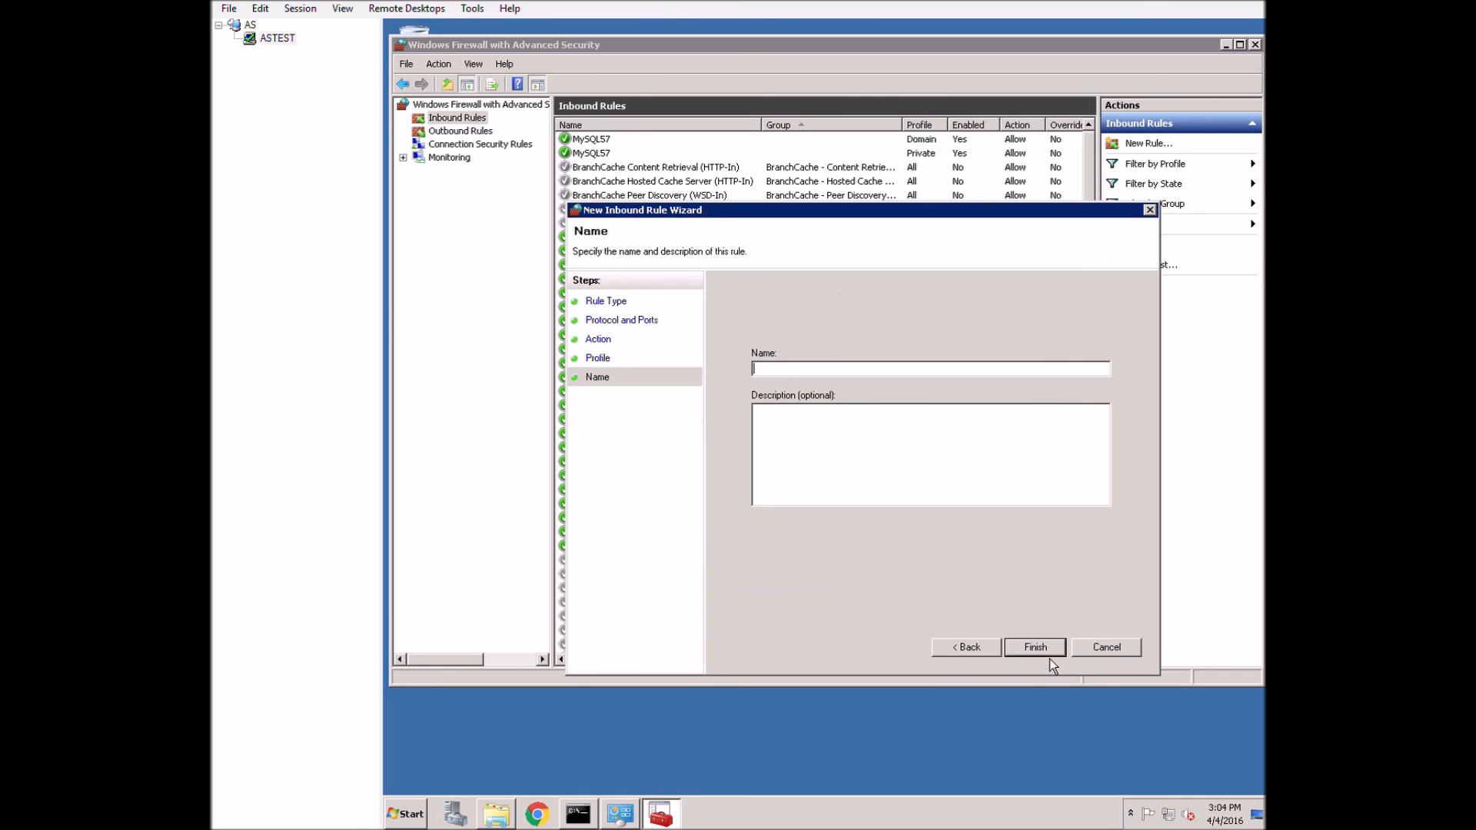
pyautogui.write('ArchivesSpace')
pyautogui.click(1056, 653)
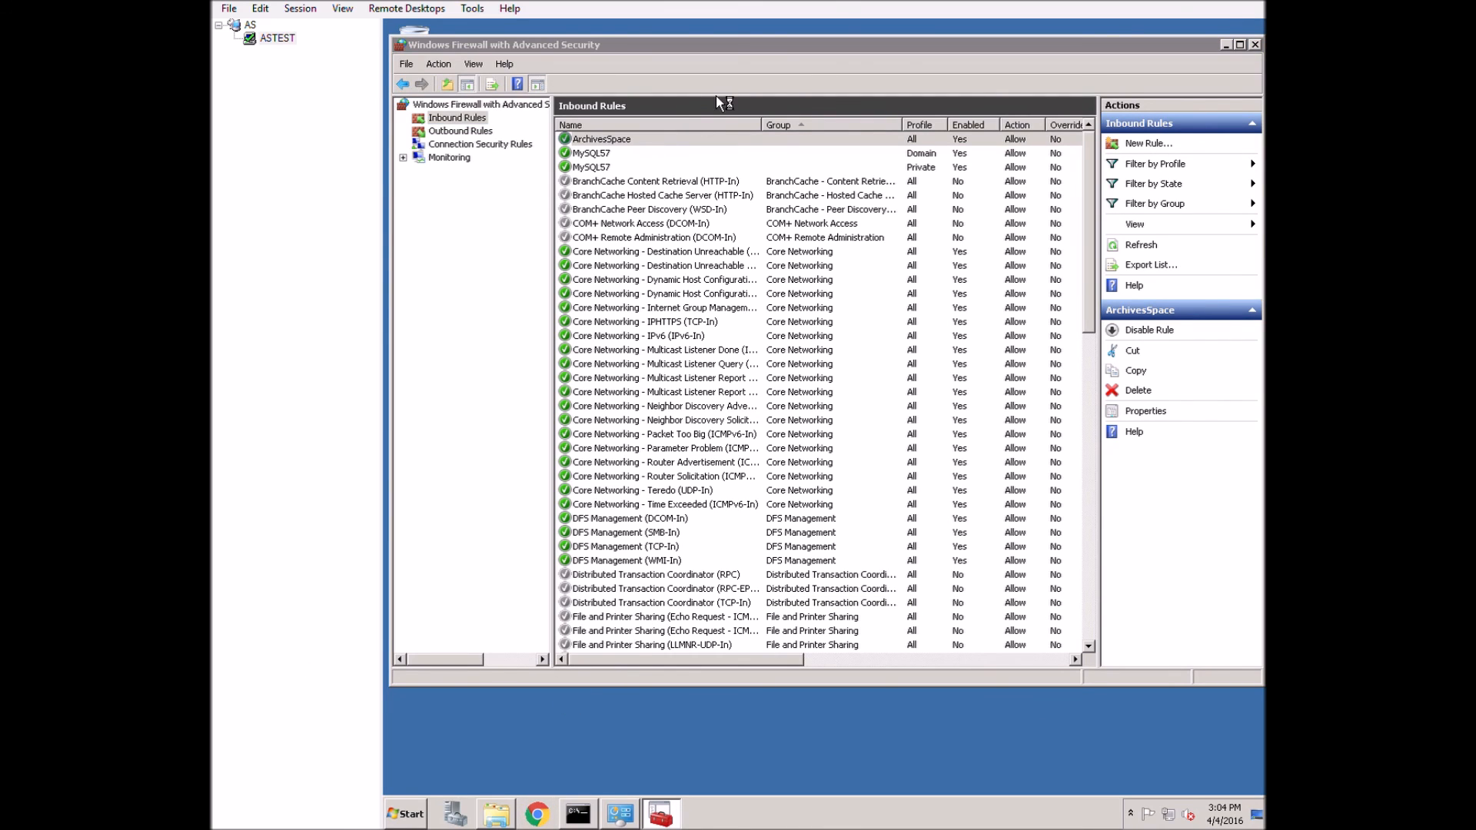
# Switch to Chrome and load the address astest:8081
pyautogui.click(734, 85)
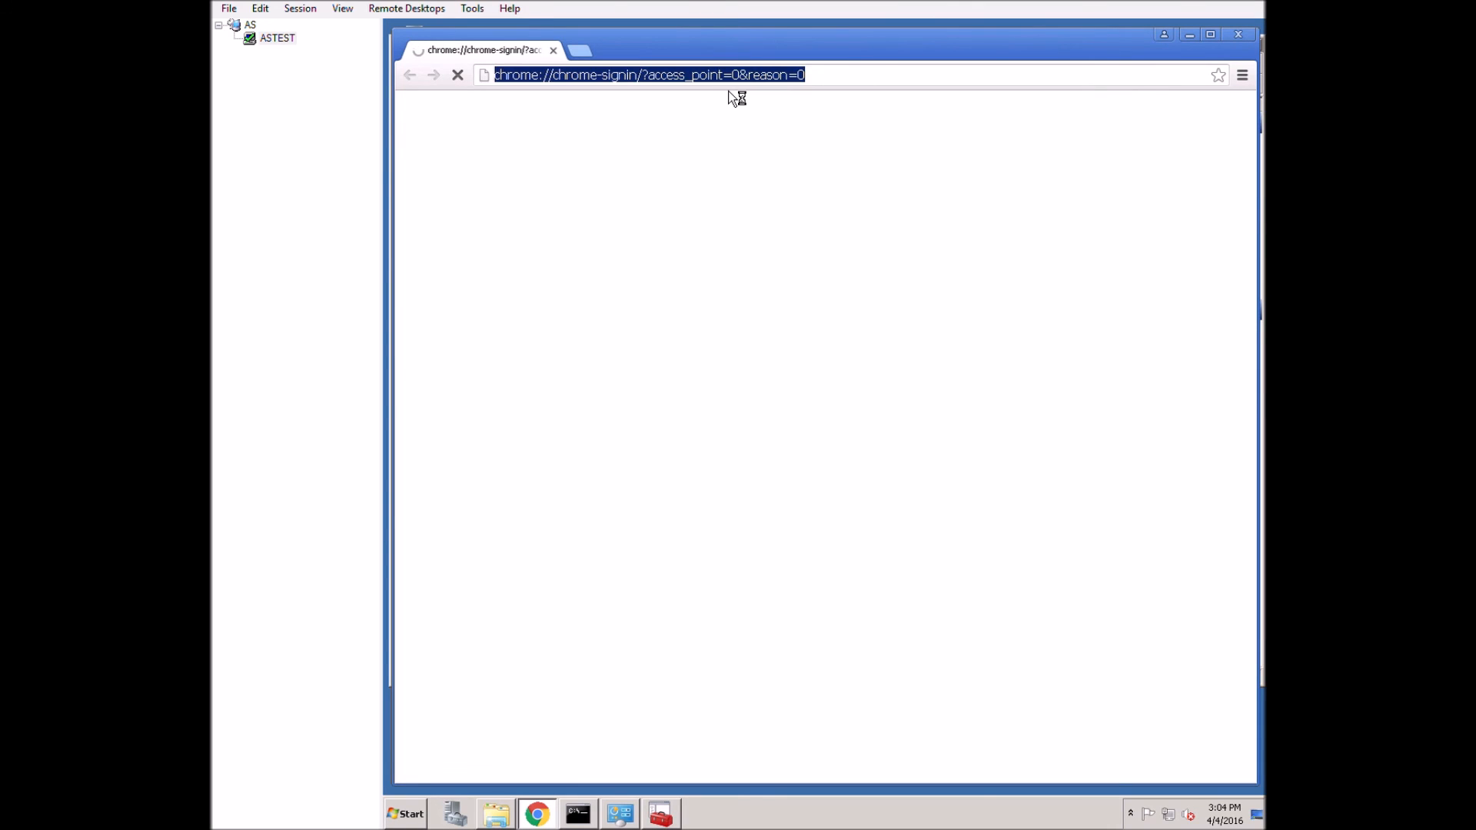
pyautogui.write('aste')
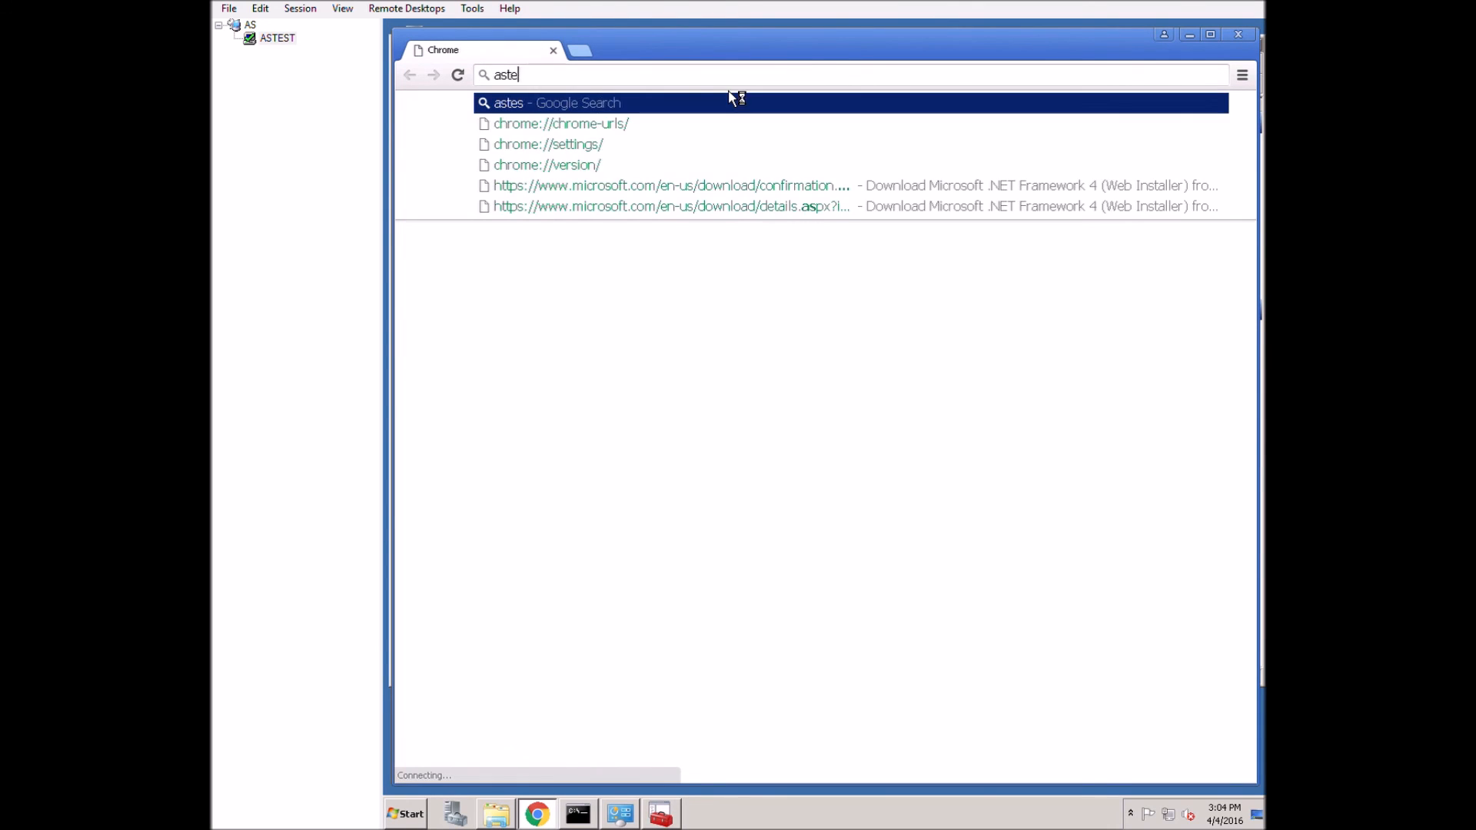
pyautogui.write('st:8081')
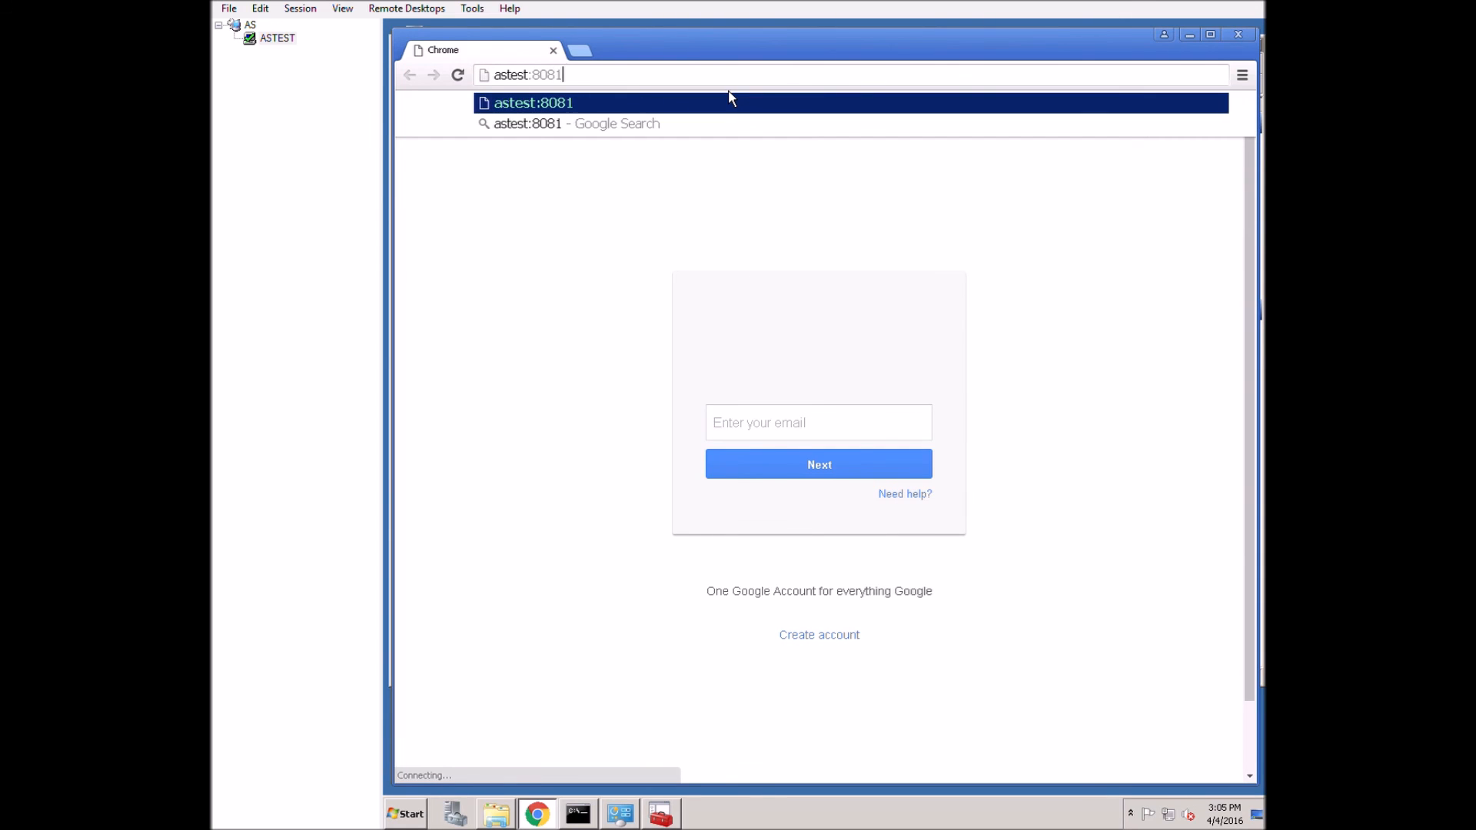
pyautogui.press('Return')
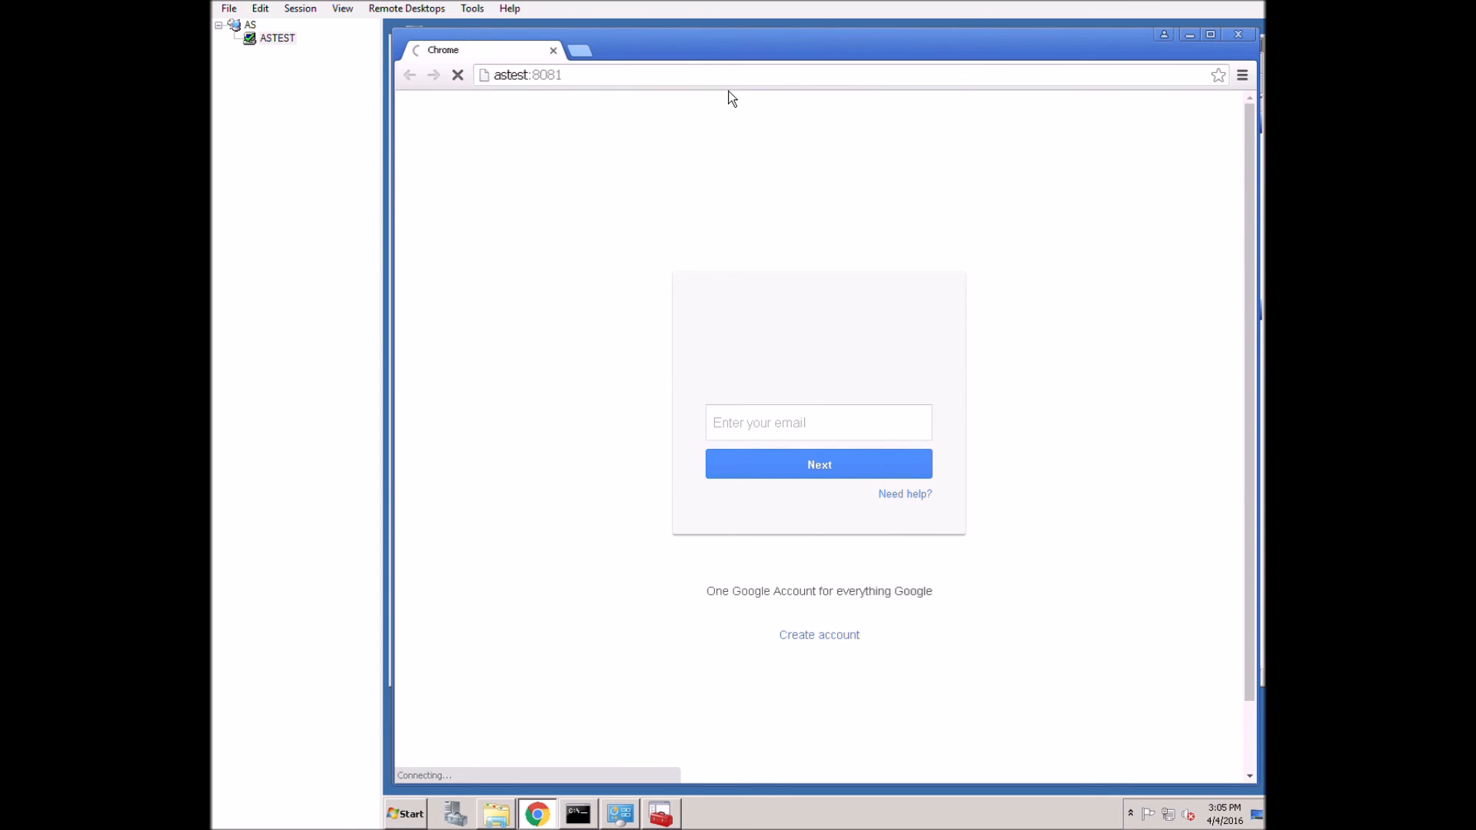